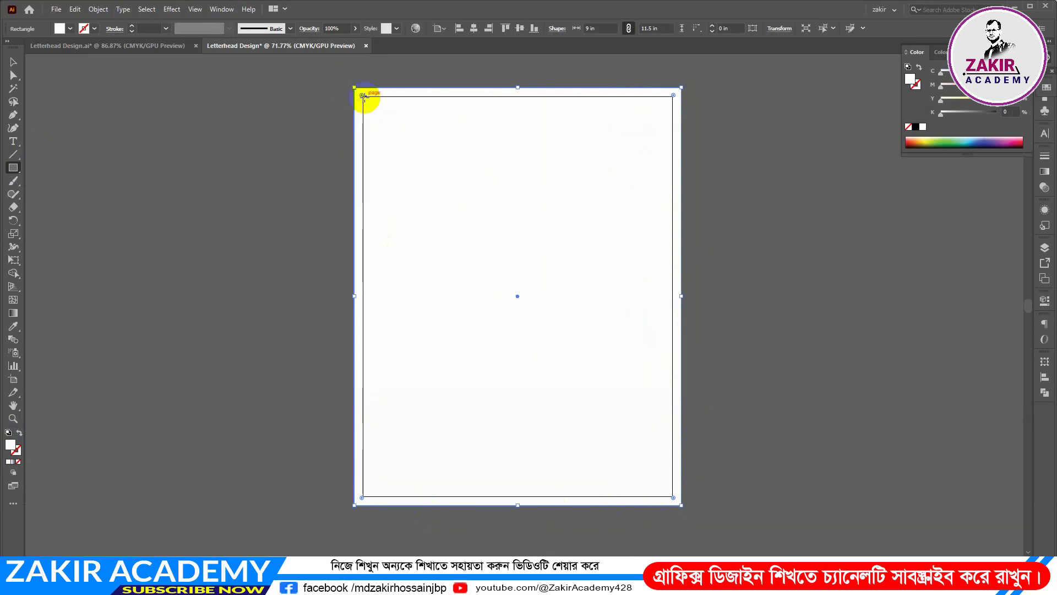
Select the 9 x 11.5 in background rectangle and offset its path by -0.85 in with miter joins
{"action": "left_click", "coordinate": [13, 61]}
{"action": "left_click", "coordinate": [264, 205]}
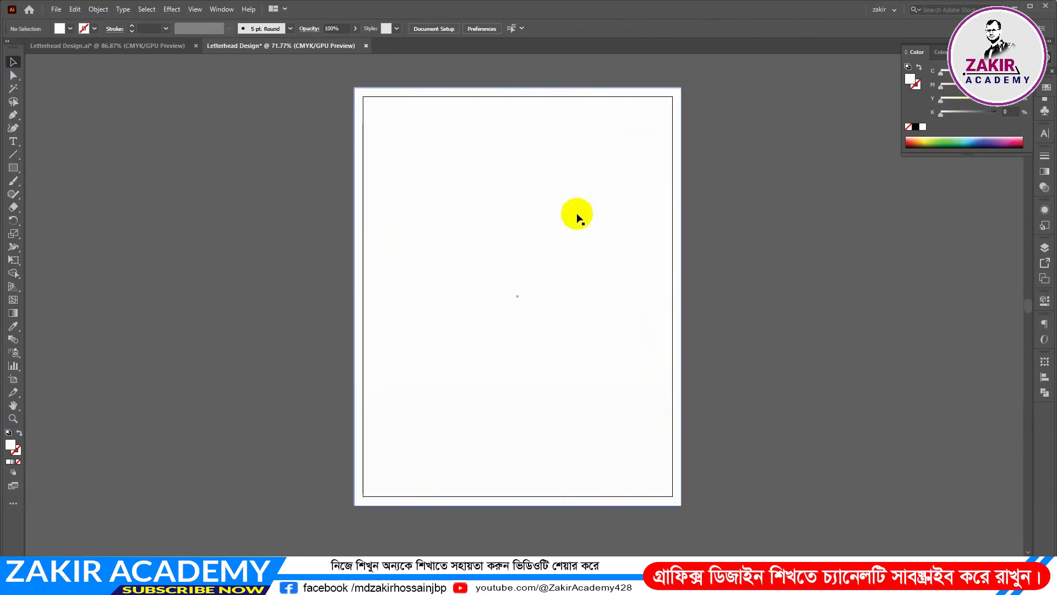
{"action": "left_click", "coordinate": [584, 220]}
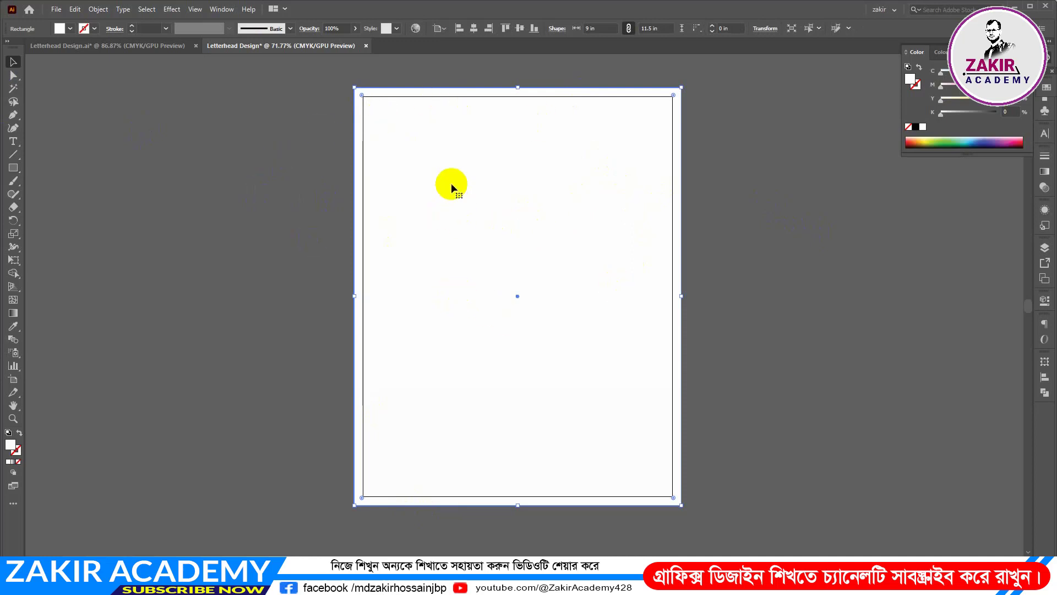
{"action": "left_click", "coordinate": [94, 8]}
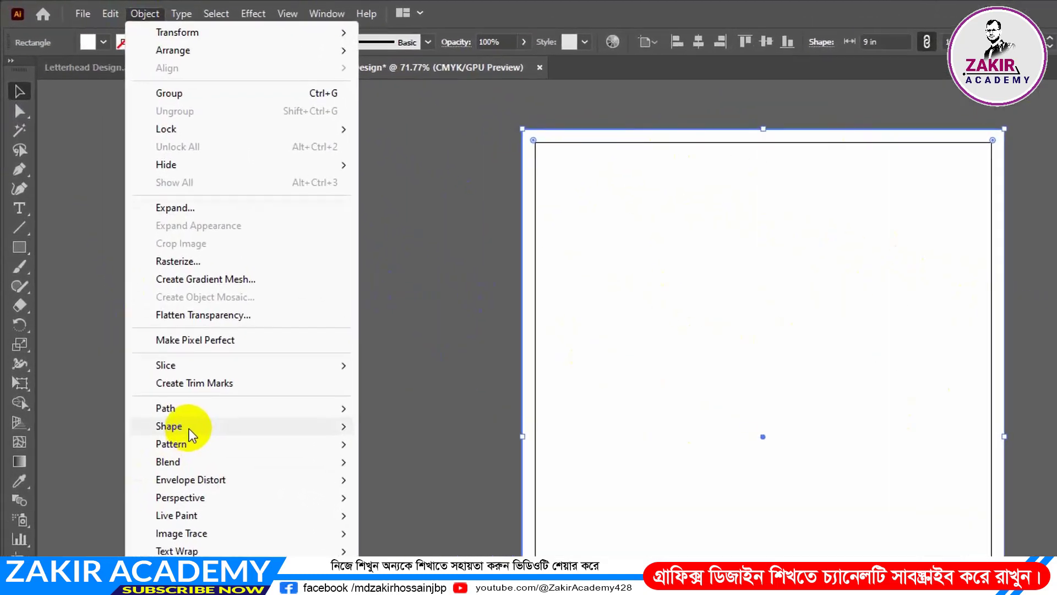
{"action": "mouse_move", "coordinate": [190, 414]}
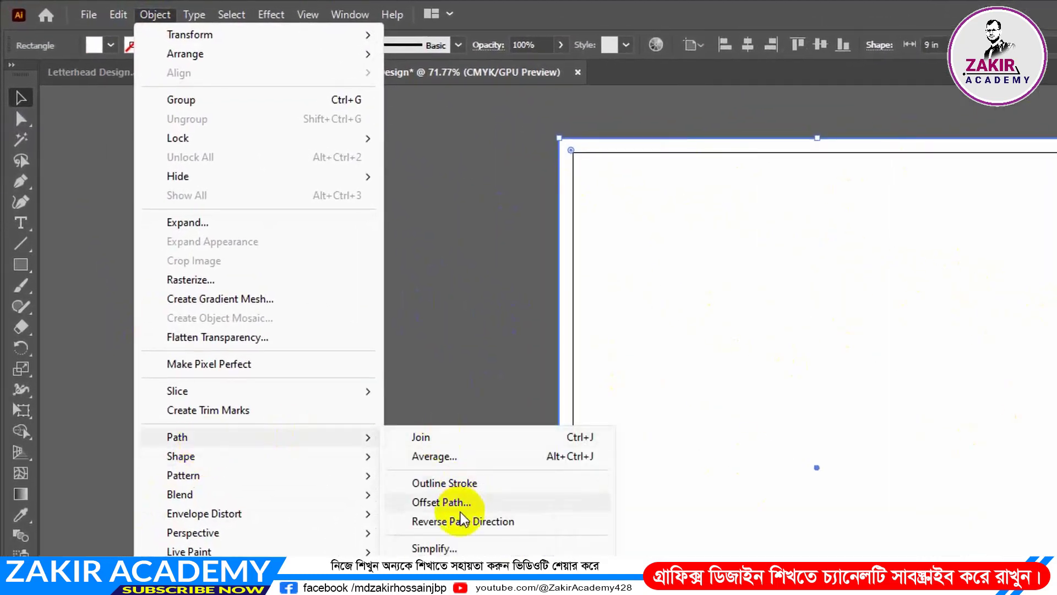
{"action": "left_click", "coordinate": [427, 503]}
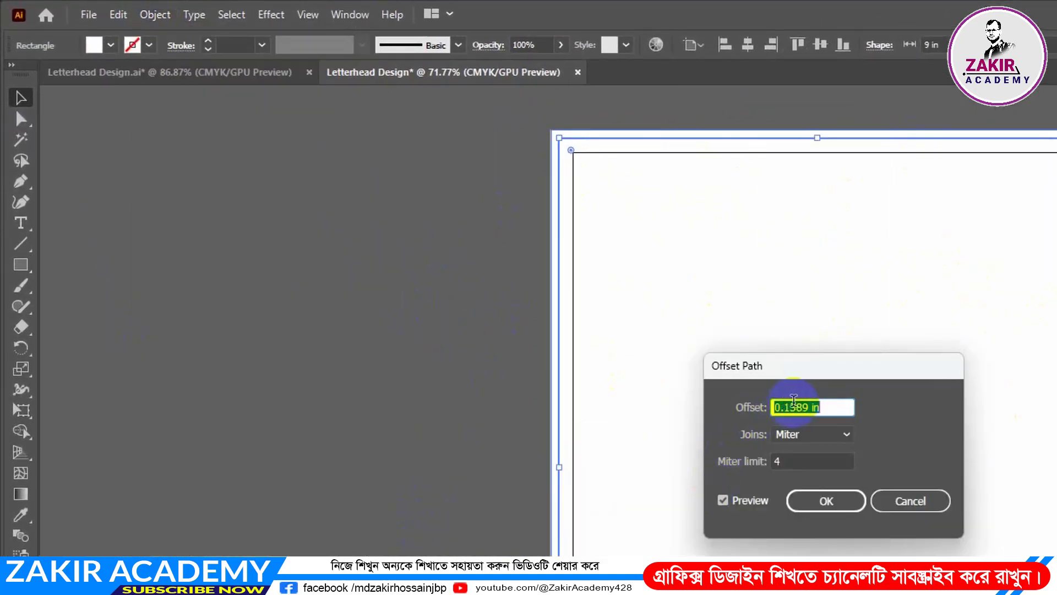
{"action": "left_click_drag", "start_coordinate": [809, 407], "coordinate": [752, 409]}
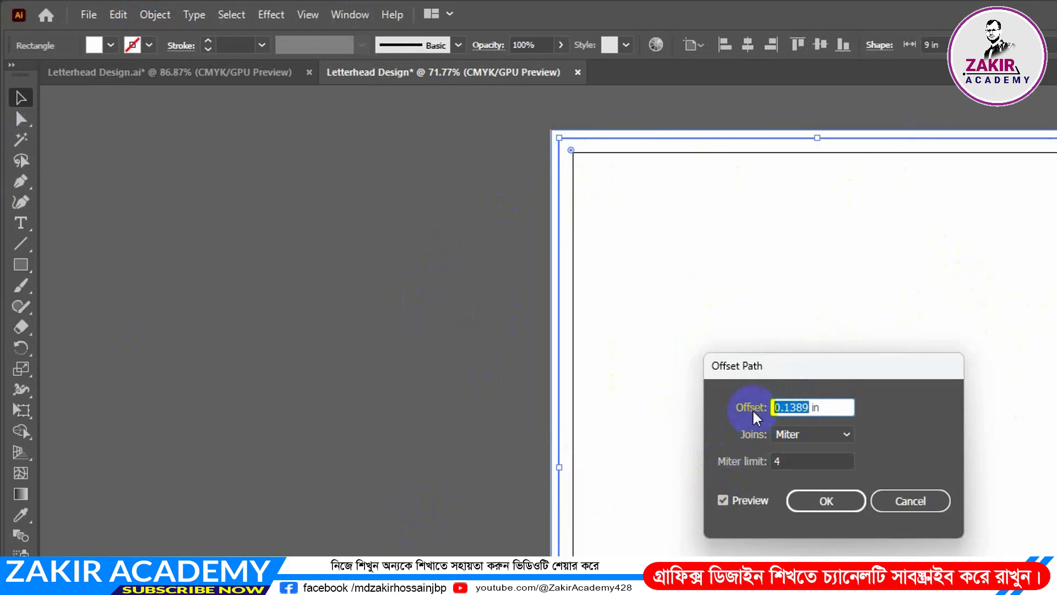
{"action": "type", "text": "-"}
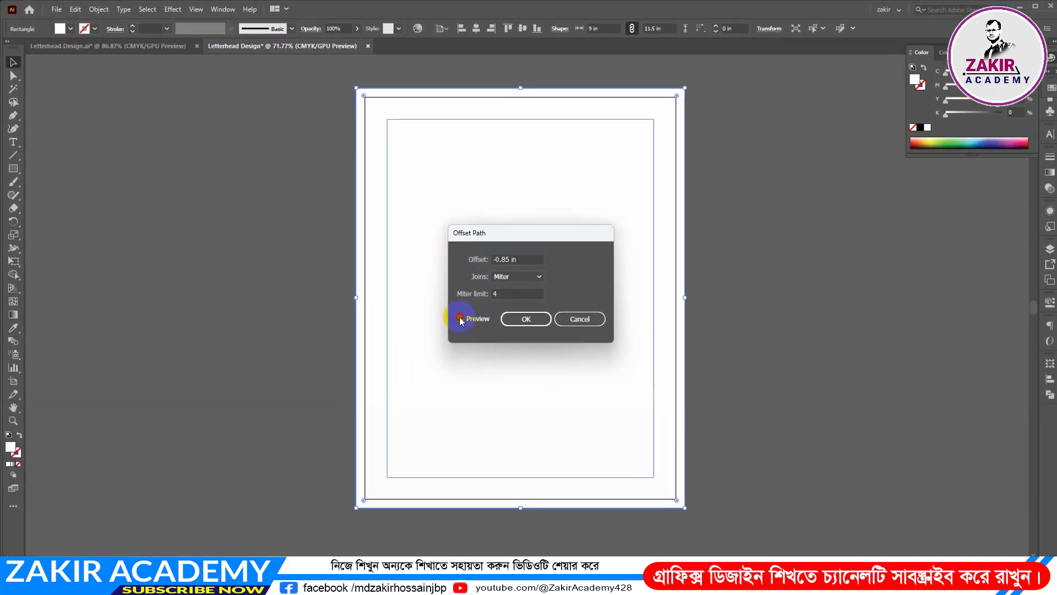
{"action": "left_click", "coordinate": [460, 318]}
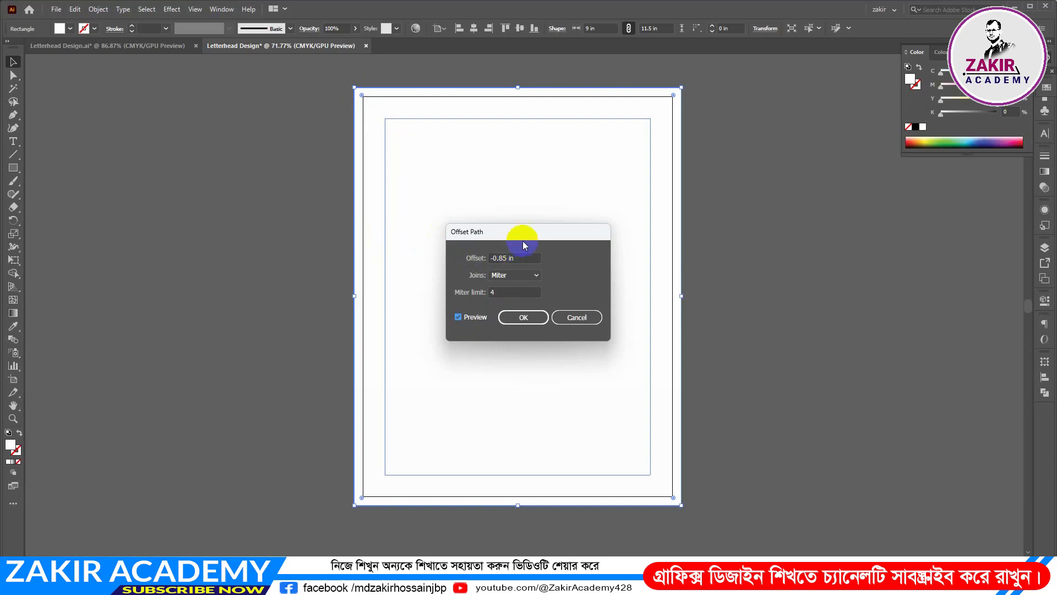
{"action": "left_click_drag", "start_coordinate": [527, 233], "coordinate": [815, 241]}
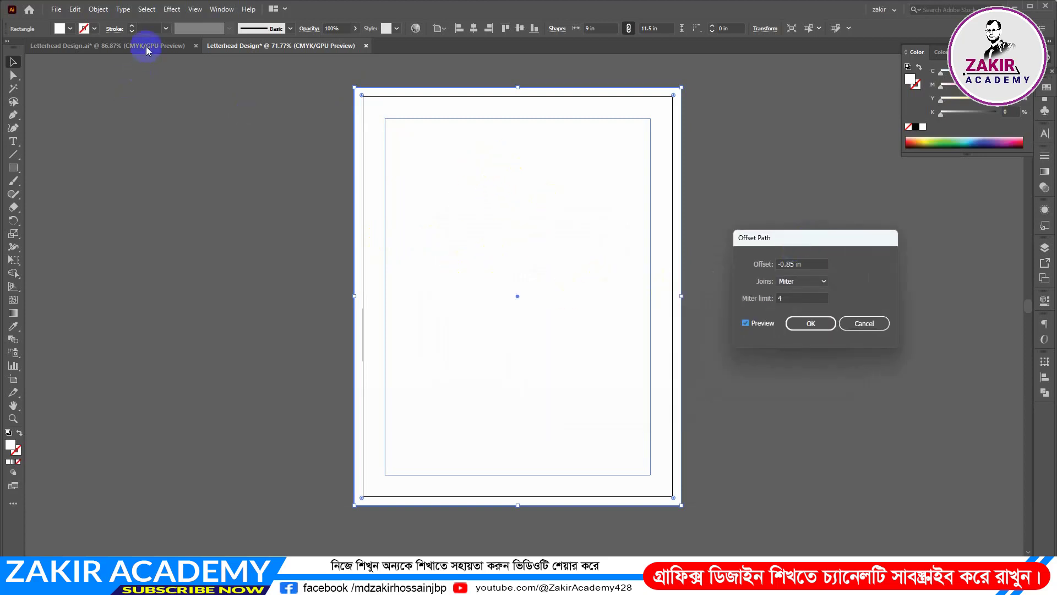
{"action": "left_click", "coordinate": [812, 324]}
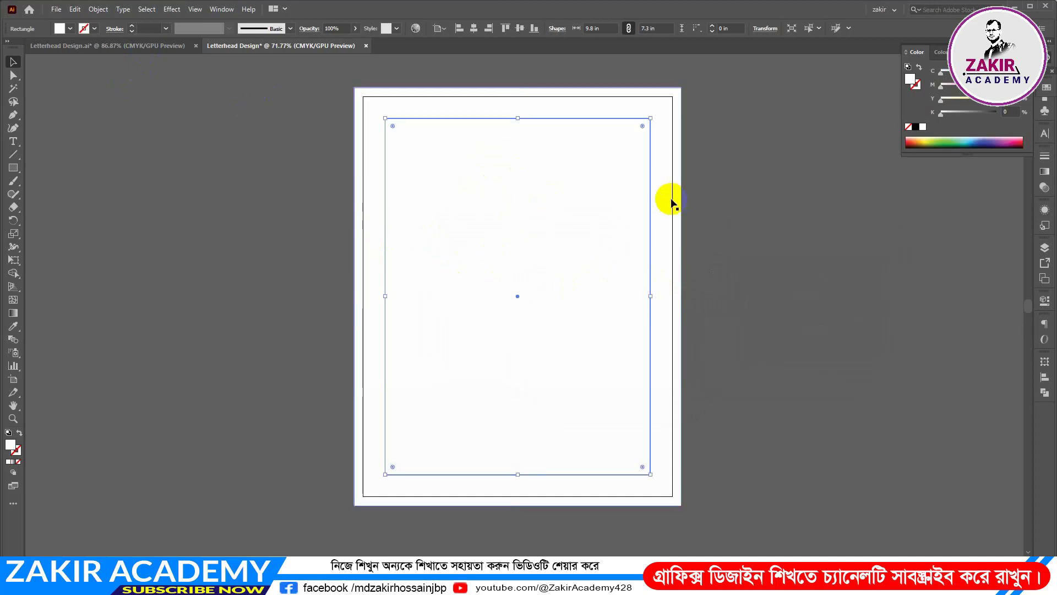
Convert the inset rectangle into guides and compare the page with the finished letterhead document
{"action": "right_click", "coordinate": [649, 203]}
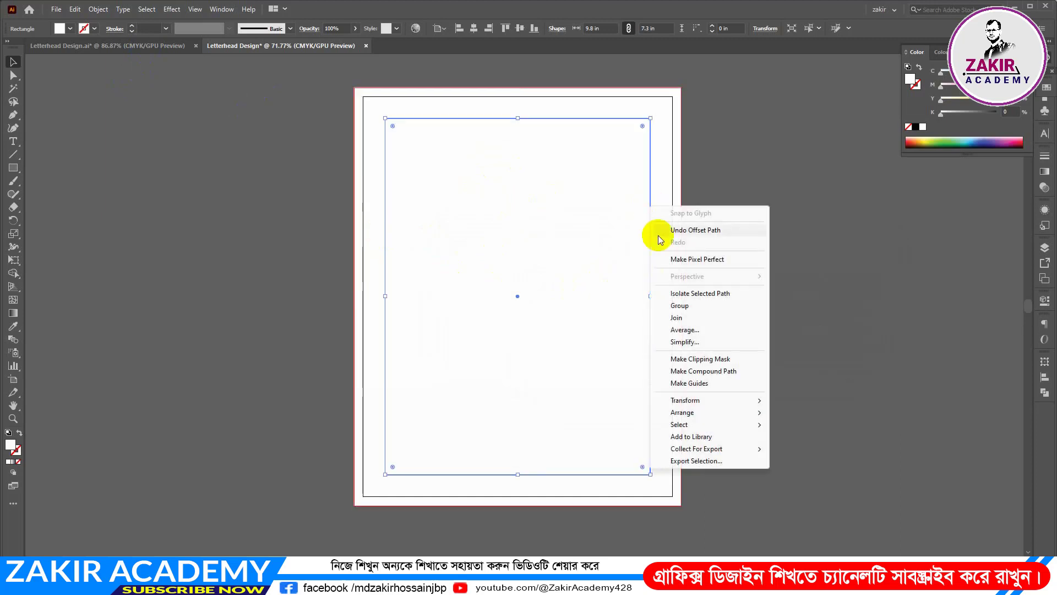
{"action": "left_click", "coordinate": [721, 382]}
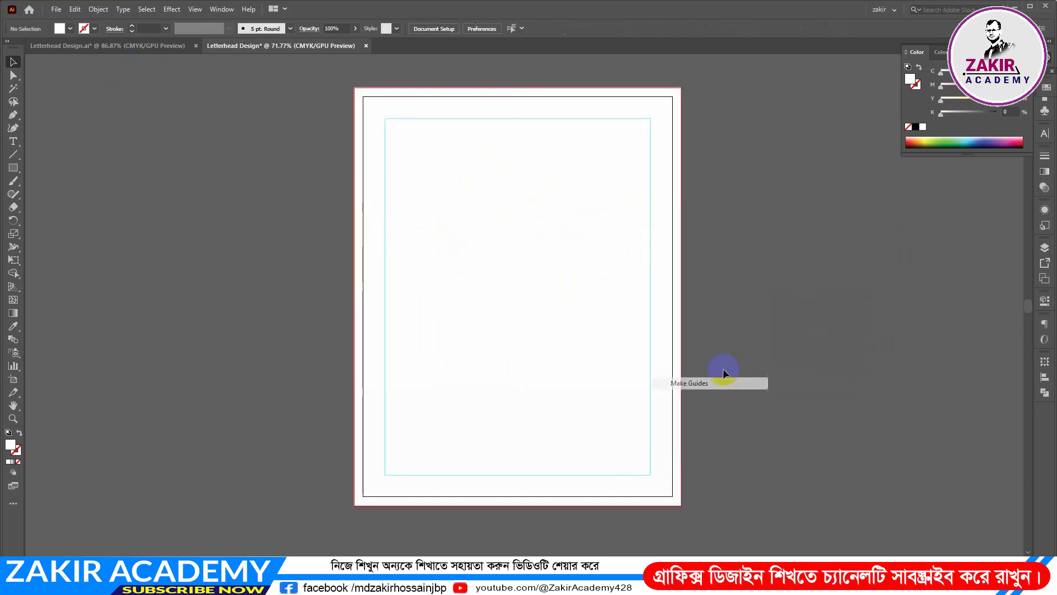
{"action": "left_click", "coordinate": [104, 48]}
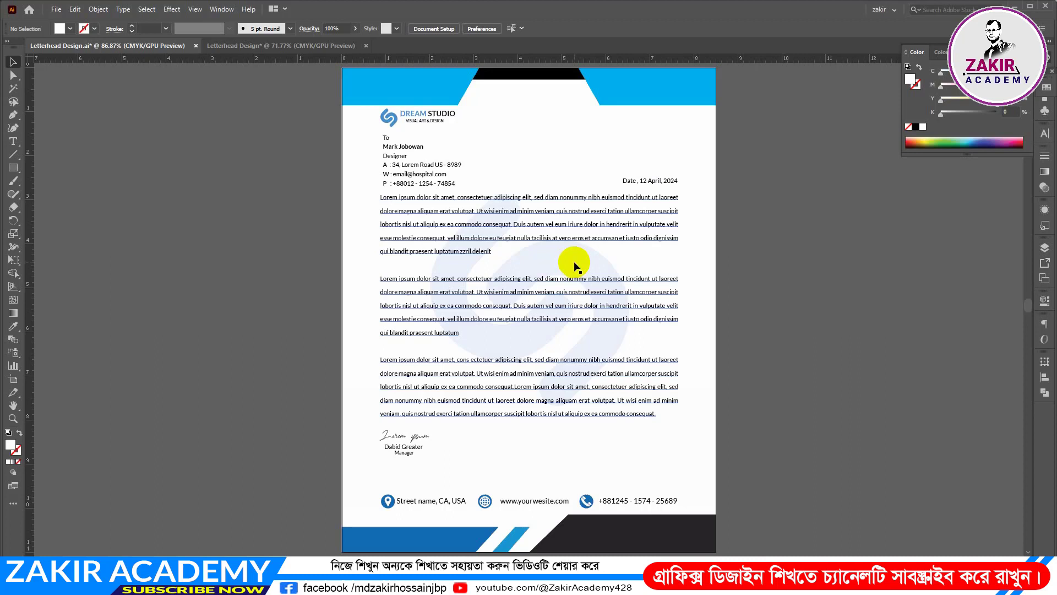
{"action": "left_click", "coordinate": [283, 45]}
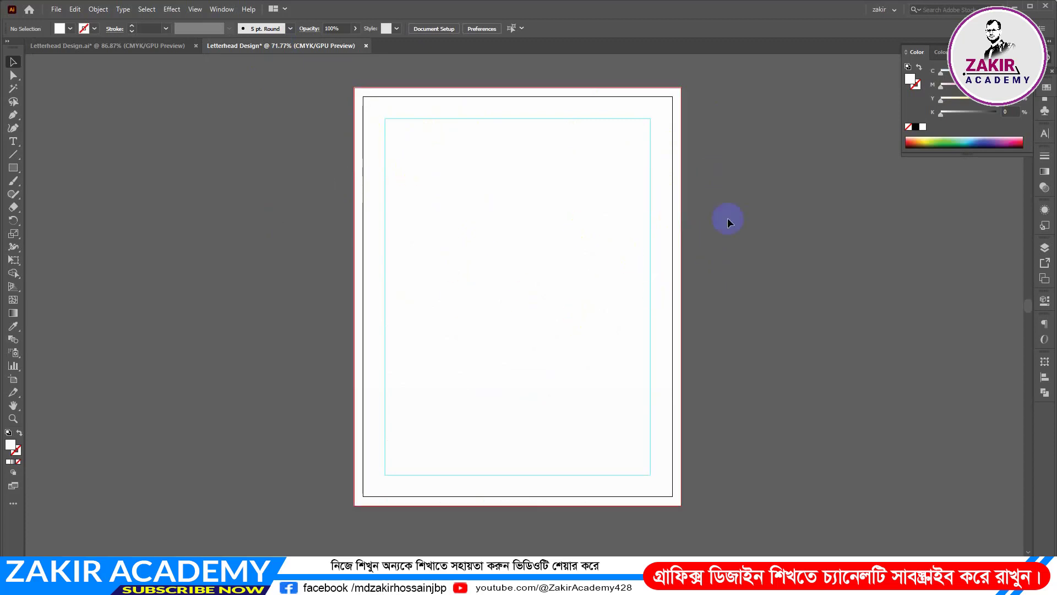
Select the full-page background rectangle and lock it in place
{"action": "left_click_drag", "start_coordinate": [728, 219], "coordinate": [251, 335]}
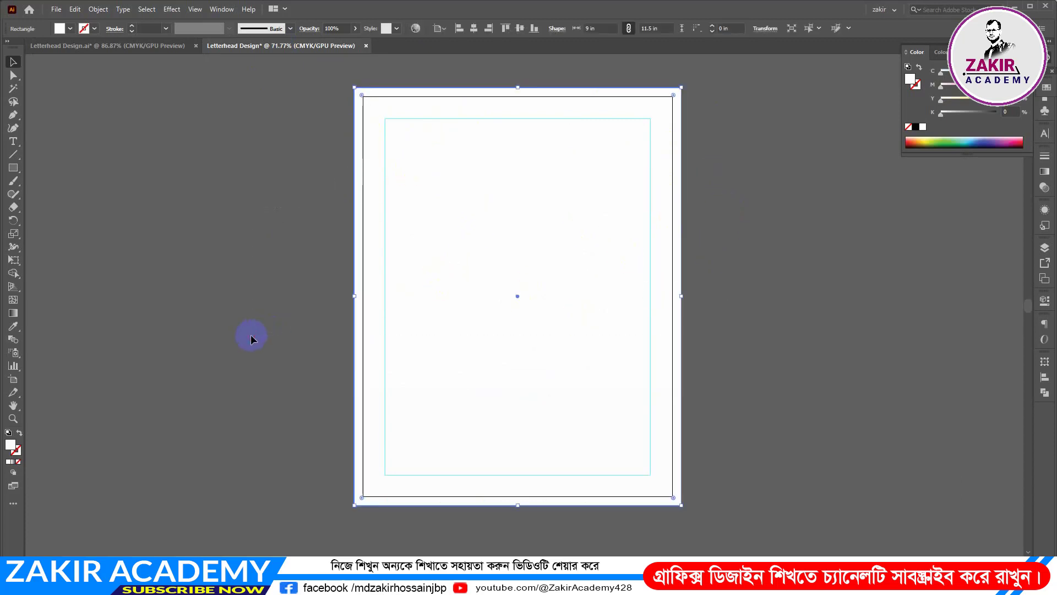
{"action": "key", "text": "ctrl"}
{"action": "key", "text": "ctrl+2"}
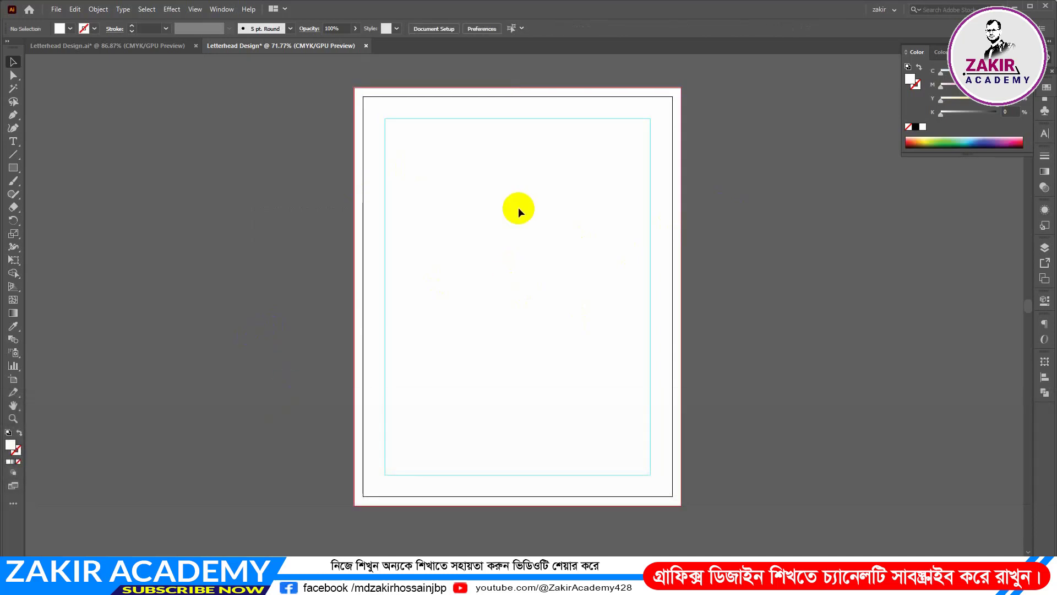
Draw a black rectangle 9 in wide and 0.85 in high across the page's top, down to the guide
{"action": "left_click", "coordinate": [14, 168]}
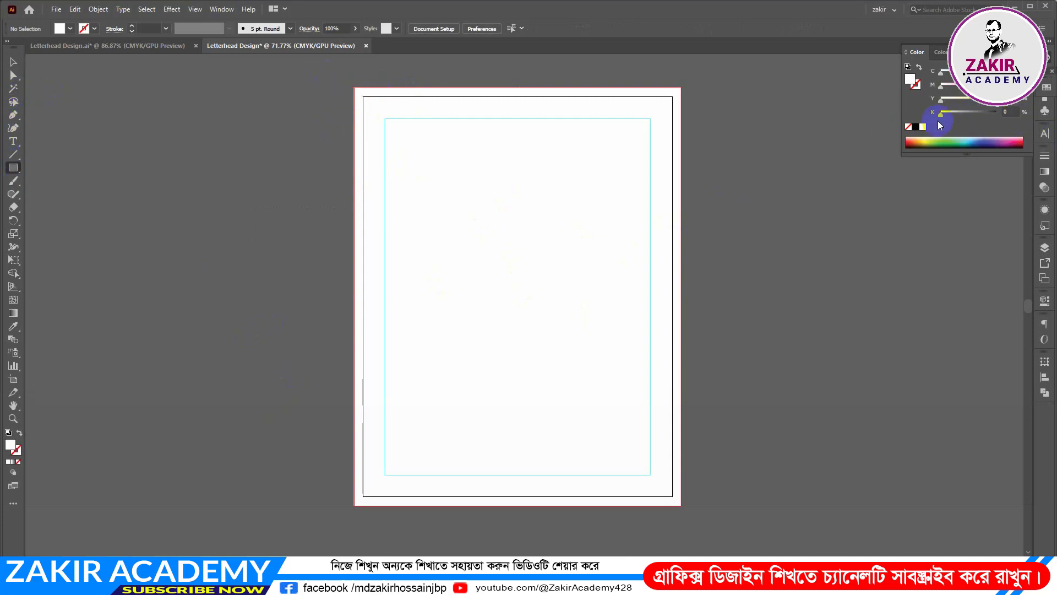
{"action": "left_click", "coordinate": [915, 126]}
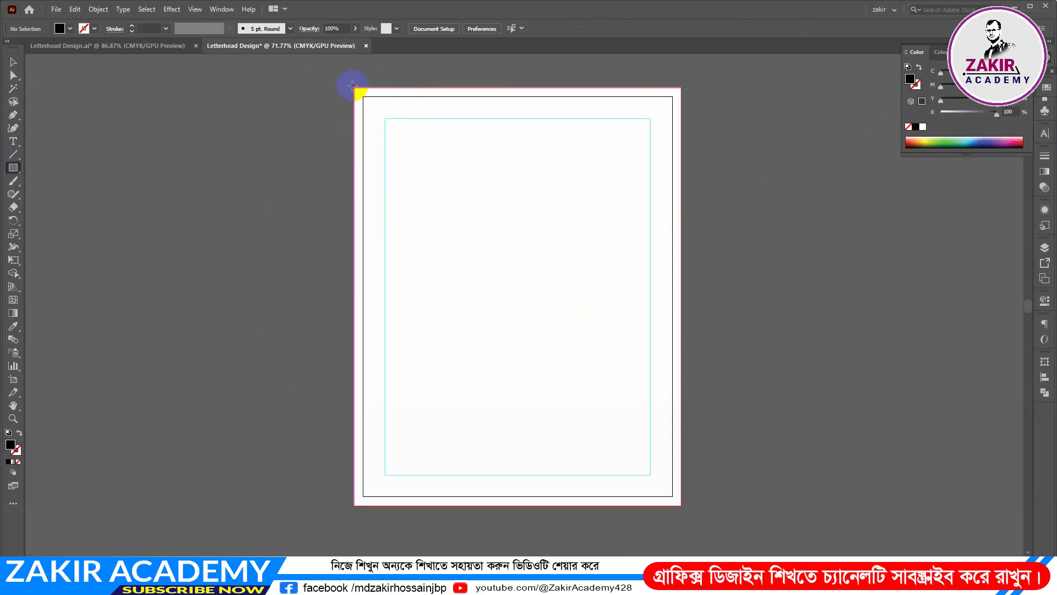
{"action": "left_click_drag", "start_coordinate": [354, 88], "coordinate": [491, 119]}
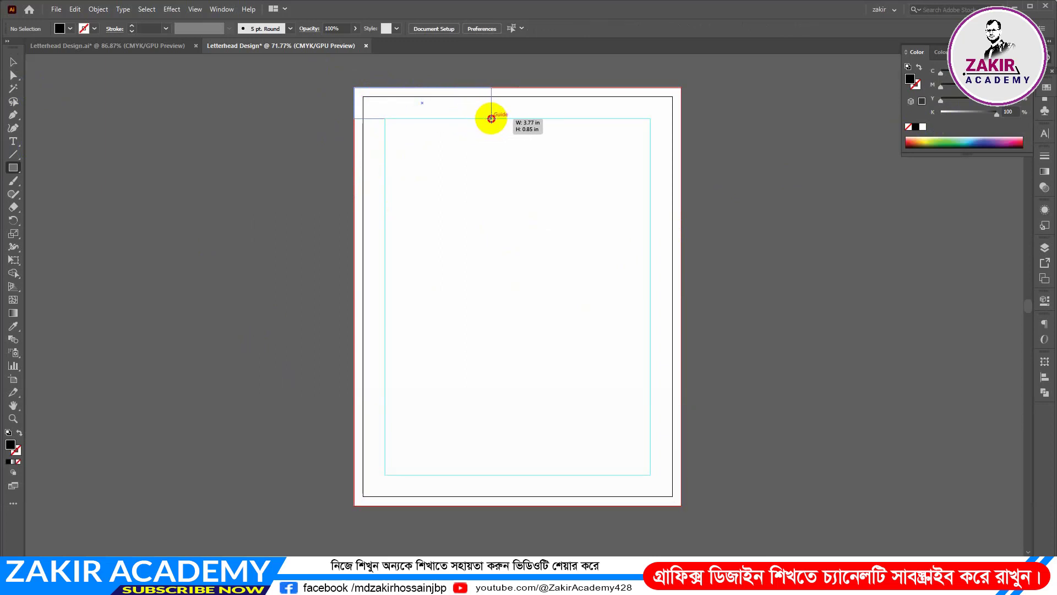
{"action": "left_click_drag", "start_coordinate": [491, 119], "coordinate": [682, 119]}
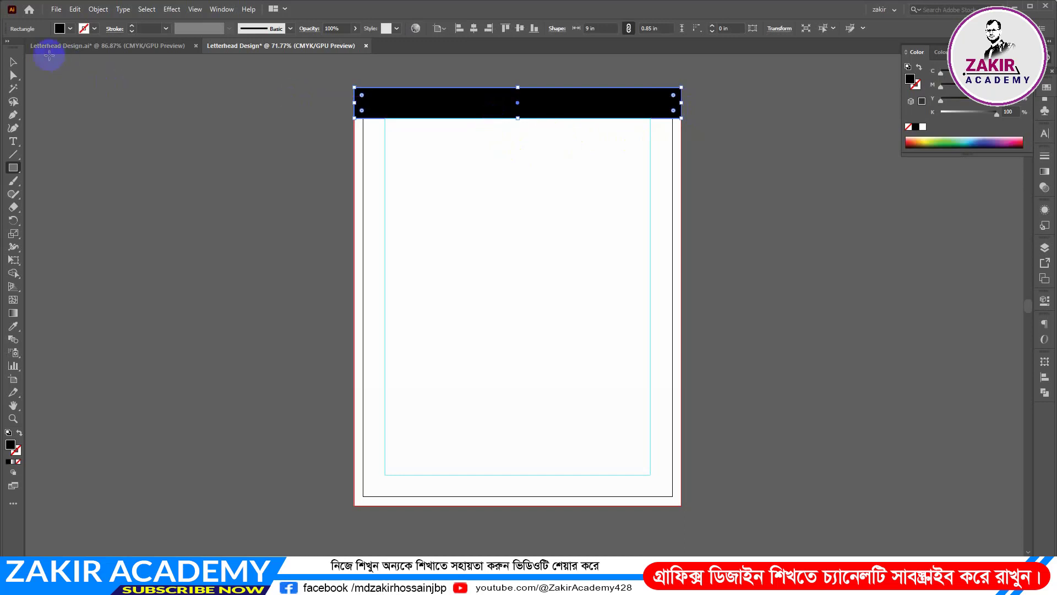
{"action": "left_click", "coordinate": [14, 63]}
{"action": "left_click", "coordinate": [232, 127]}
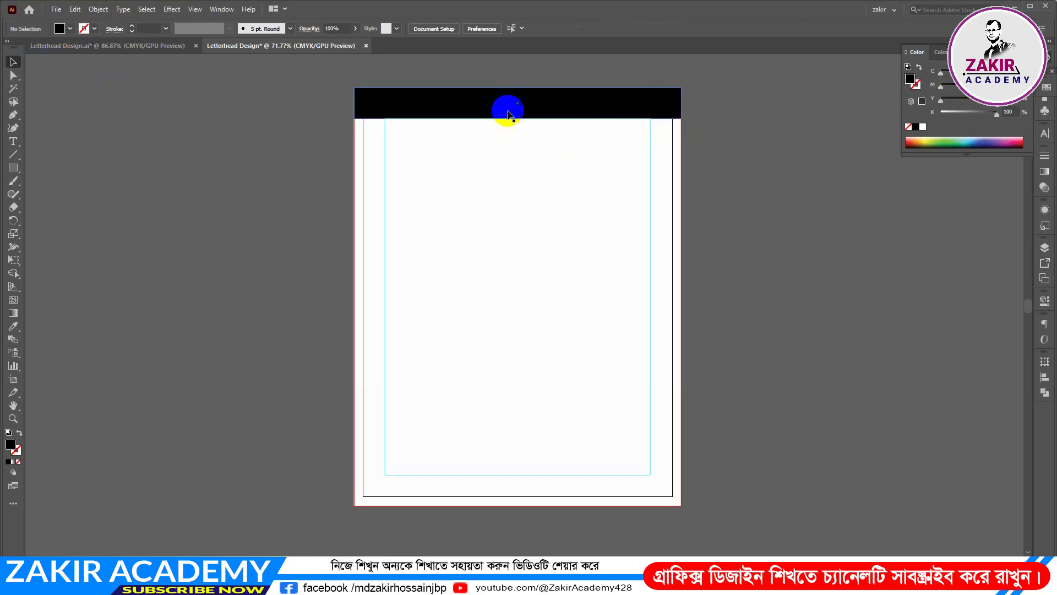
Show the rulers and place a vertical guide through the centre of the black header bar
{"action": "left_click", "coordinate": [539, 106]}
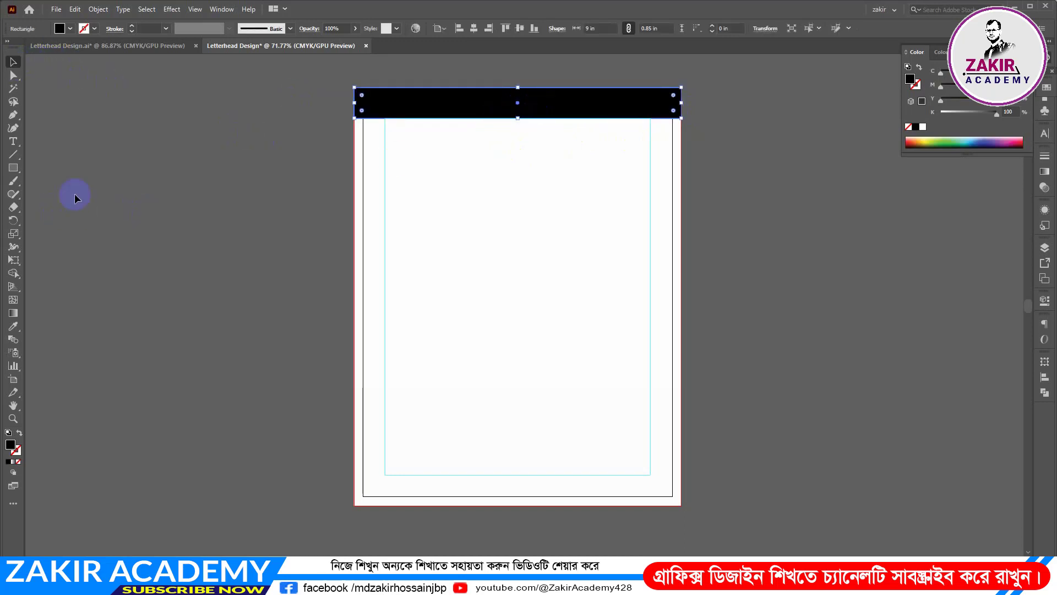
{"action": "key", "text": "ctrl+r"}
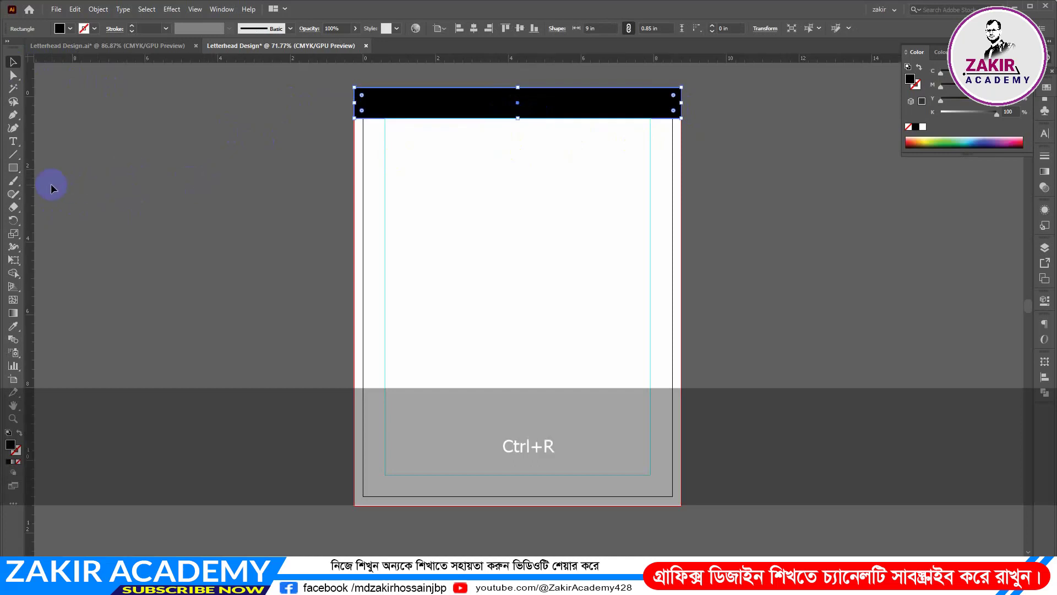
{"action": "left_click_drag", "start_coordinate": [31, 193], "coordinate": [515, 208]}
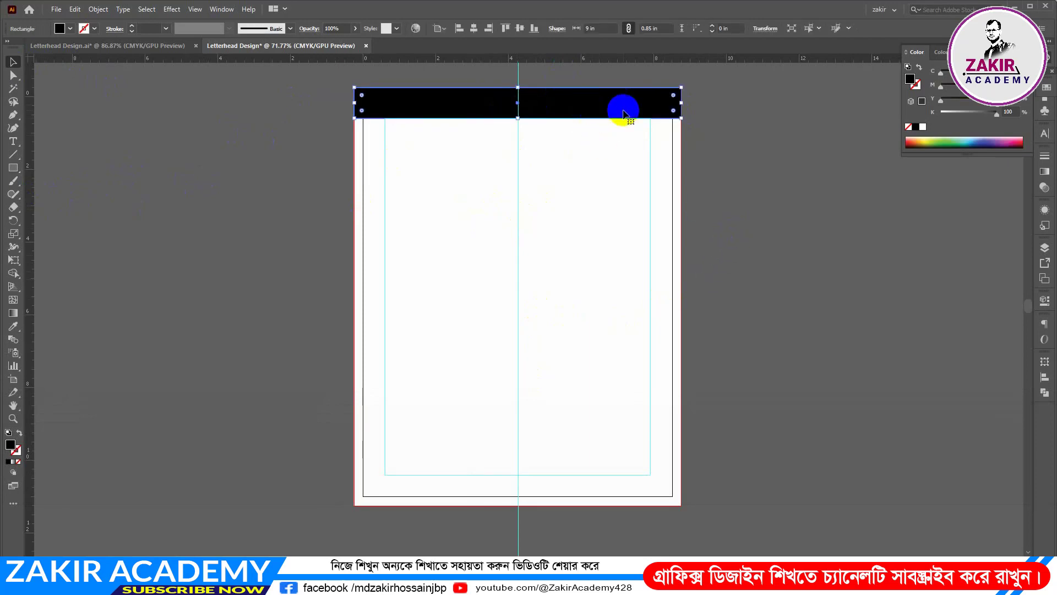
Shorten the header bar from its right end to about 3.36 in wide and slant that end by moving its lower corner about 0.8 in inward
{"action": "left_click_drag", "start_coordinate": [682, 103], "coordinate": [476, 103]}
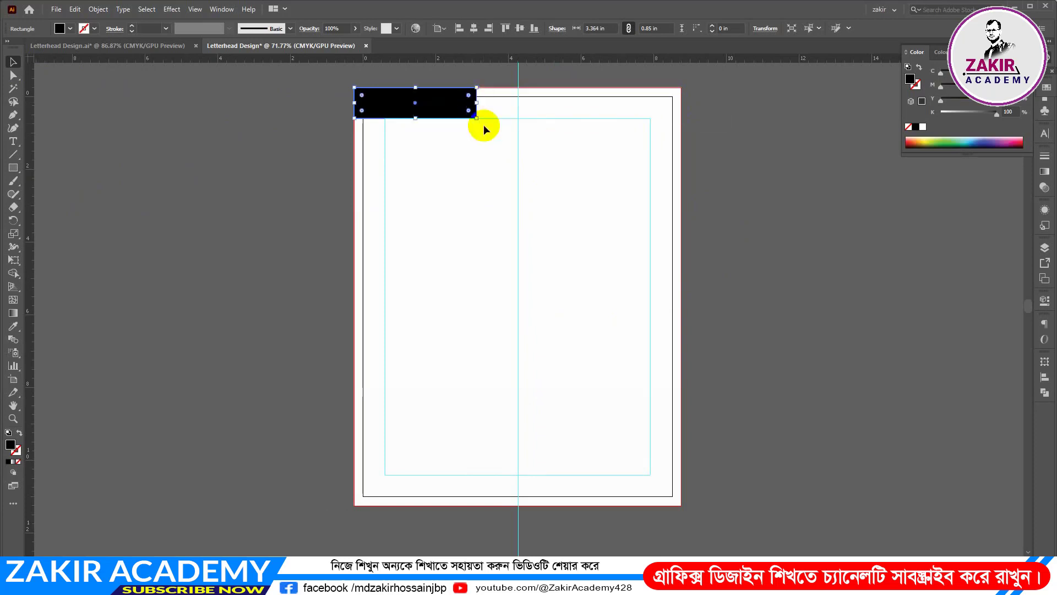
{"action": "left_click", "coordinate": [13, 75]}
{"action": "left_click", "coordinate": [474, 118]}
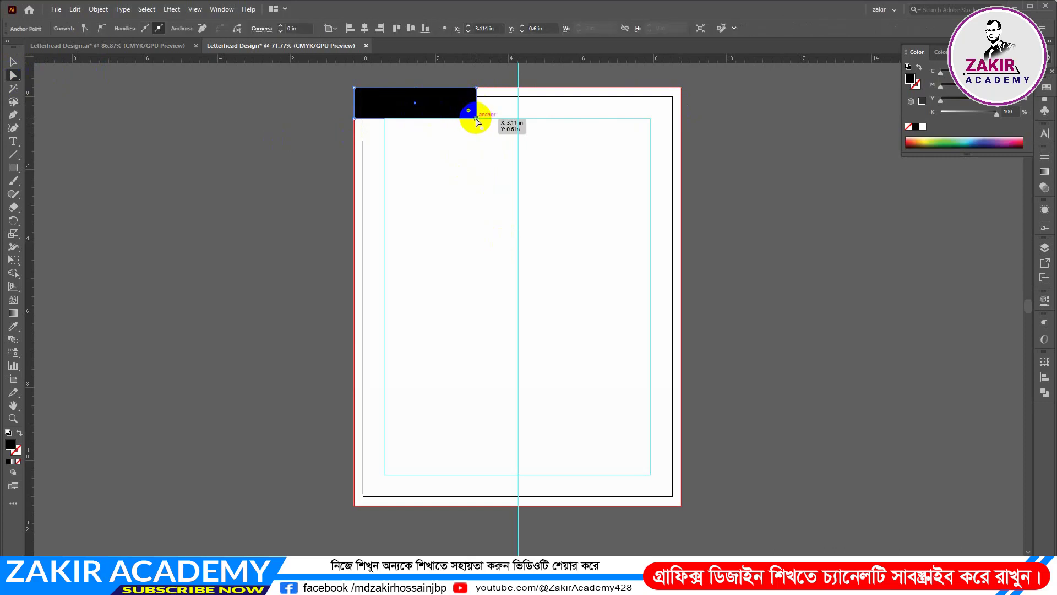
{"action": "left_click_drag", "start_coordinate": [477, 120], "coordinate": [449, 121]}
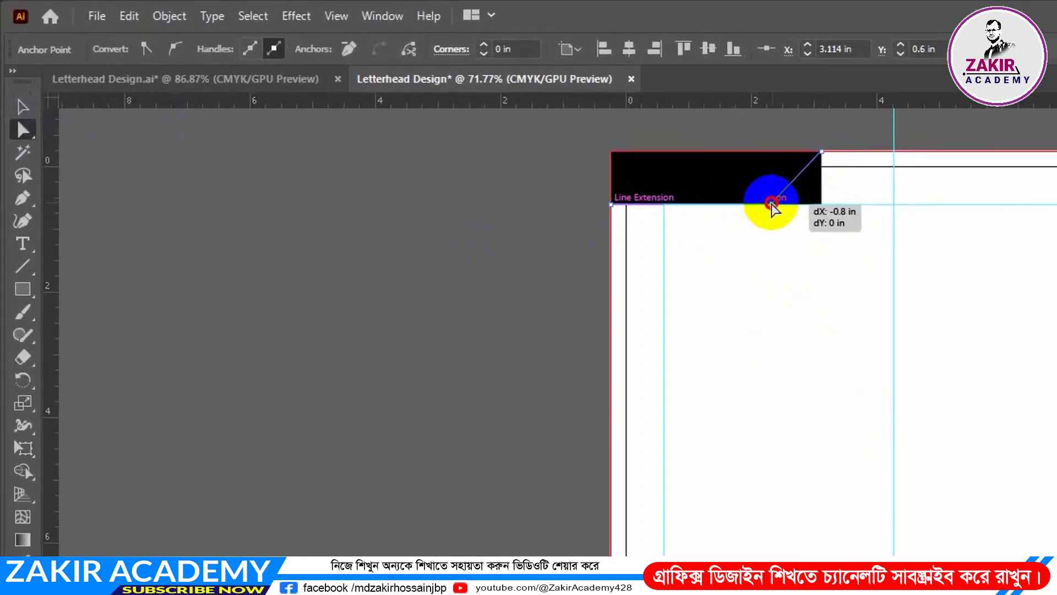
{"action": "left_click_drag", "start_coordinate": [771, 204], "coordinate": [772, 204]}
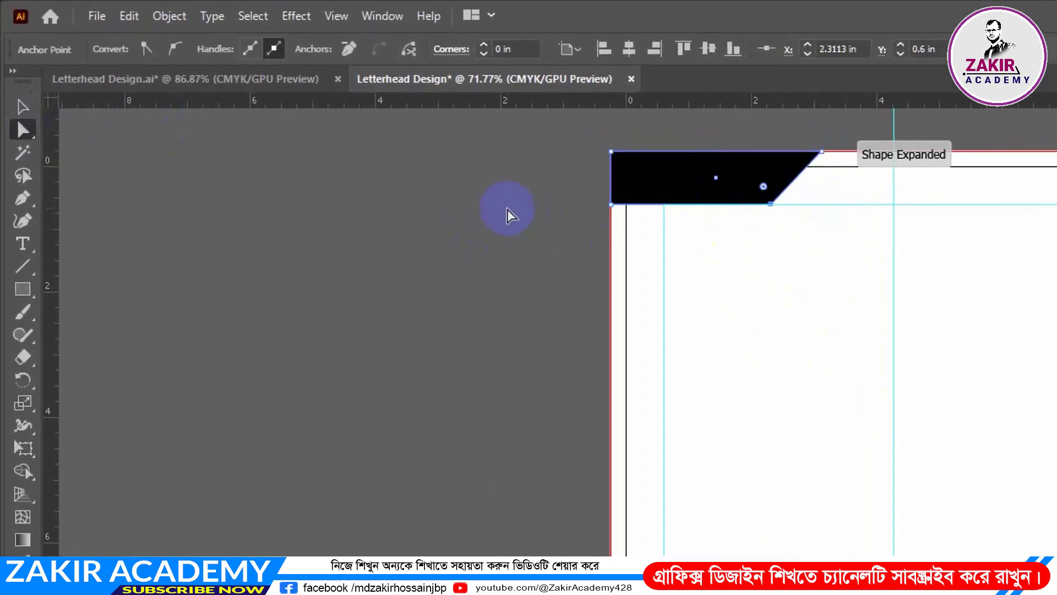
{"action": "left_click", "coordinate": [508, 214]}
Duplicate the slanted header shape to the page's right edge and reflect the copy across the vertical axis
{"action": "left_click", "coordinate": [665, 182]}
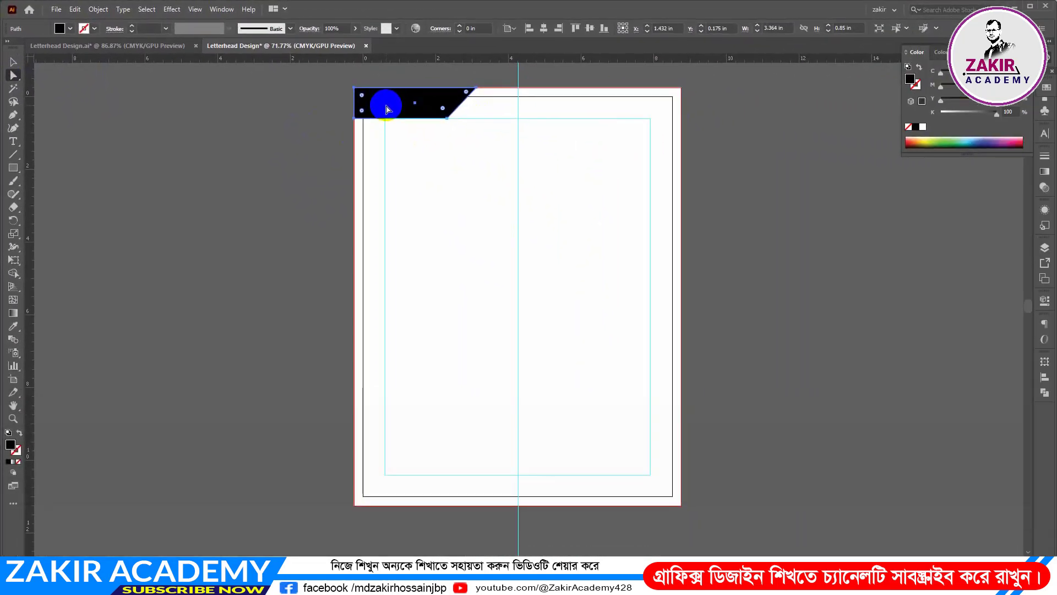
{"action": "key", "text": "alt"}
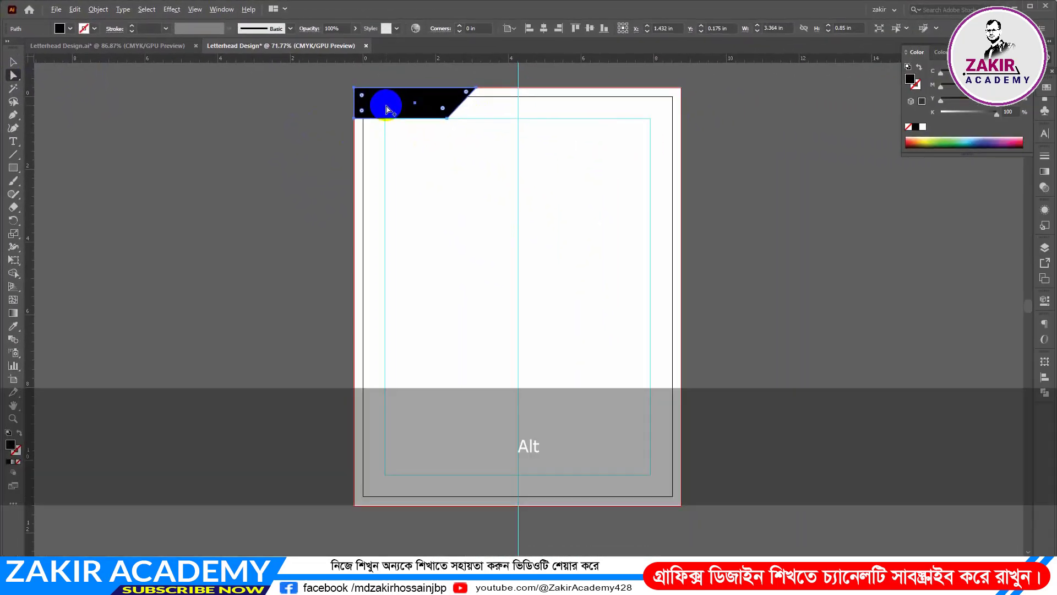
{"action": "left_click_drag", "start_coordinate": [386, 109], "coordinate": [592, 114]}
{"action": "right_click", "coordinate": [592, 114]}
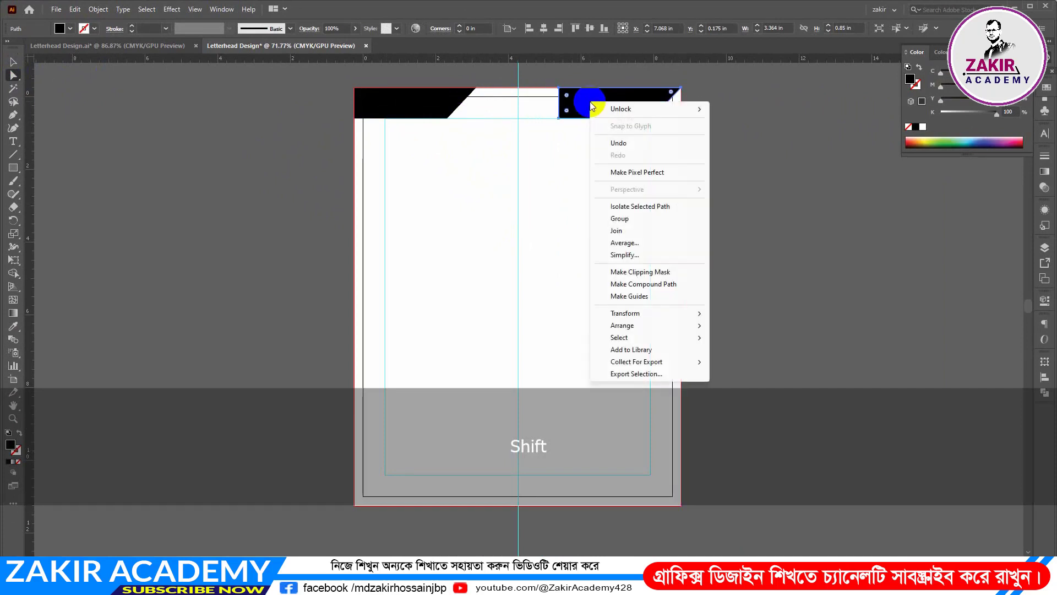
{"action": "mouse_move", "coordinate": [634, 320]}
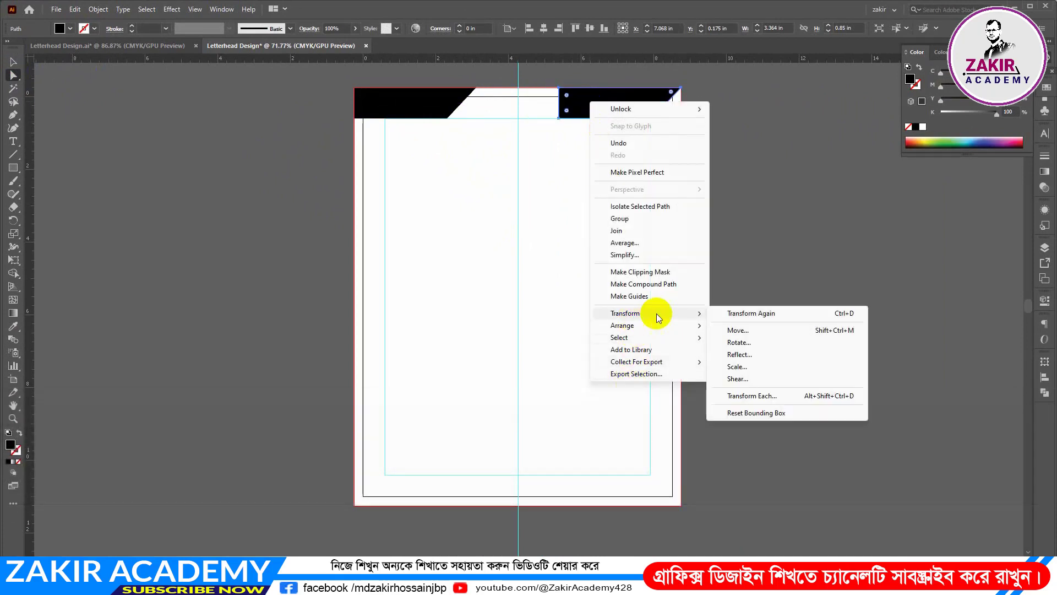
{"action": "left_click", "coordinate": [736, 355]}
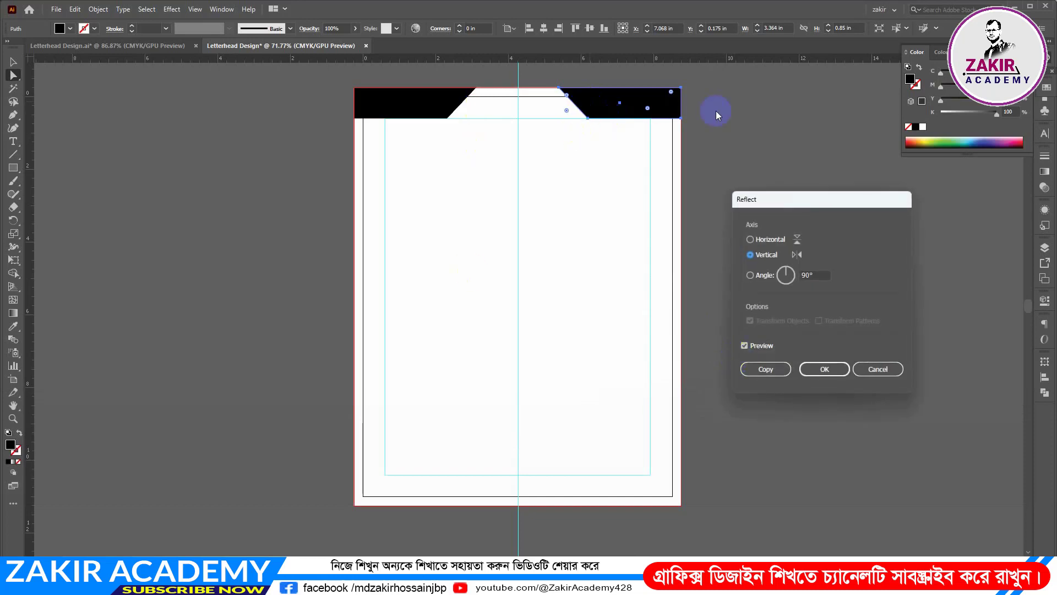
{"action": "left_click", "coordinate": [826, 369]}
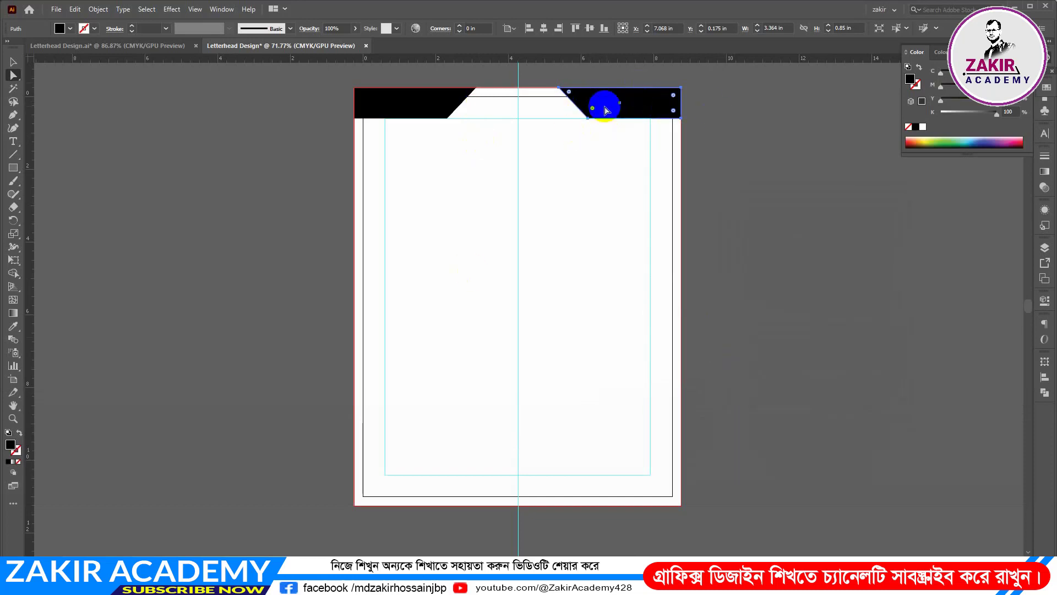
Fill both slanted header shapes with the light blue swatch
{"action": "left_click", "coordinate": [738, 148]}
{"action": "left_click", "coordinate": [633, 112]}
{"action": "left_click", "coordinate": [425, 102], "text": "shift"}
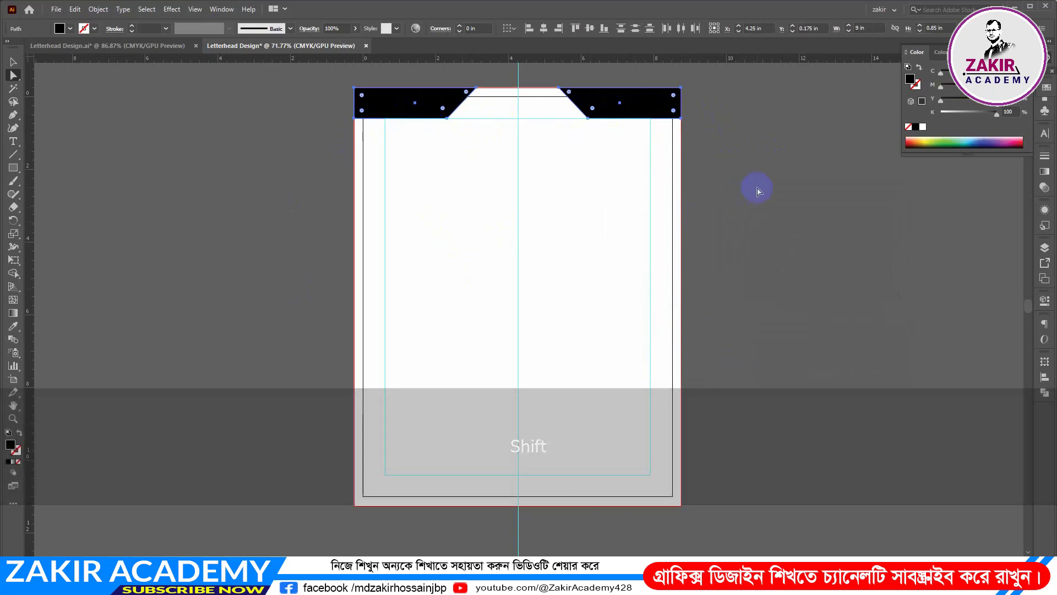
{"action": "left_click", "coordinate": [1041, 89]}
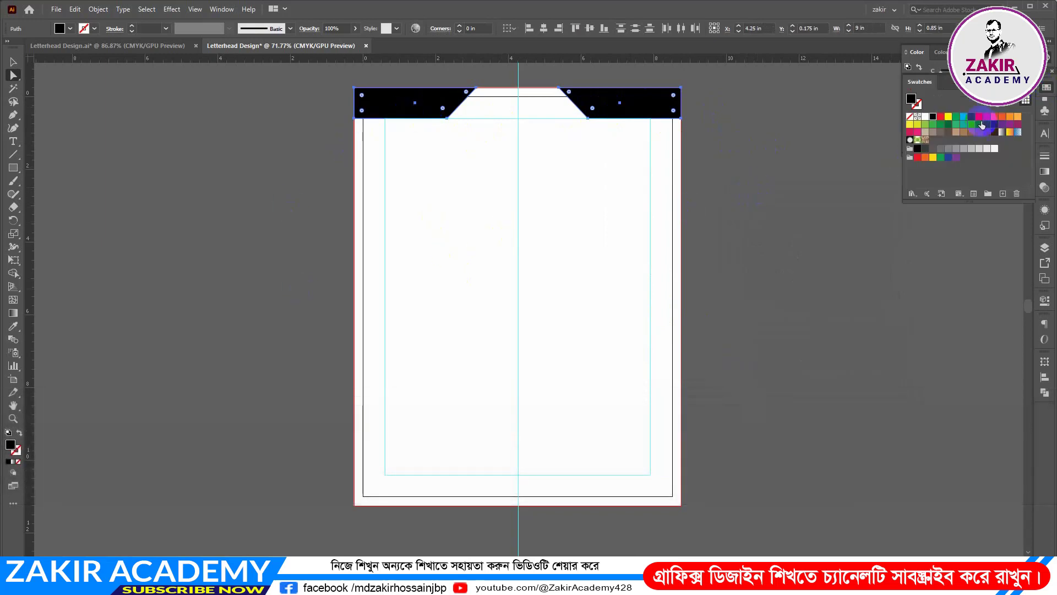
{"action": "left_click", "coordinate": [962, 119]}
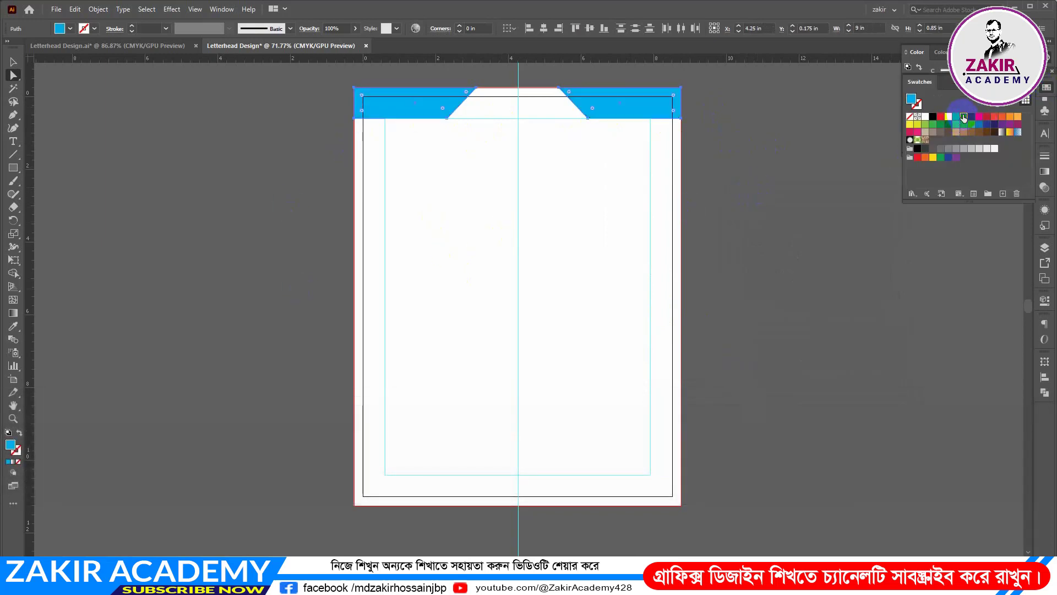
{"action": "left_click", "coordinate": [749, 140]}
Draw a rectangle 9 in wide and about 0.37 in high across the page's top edge and fill it black
{"action": "left_click", "coordinate": [14, 167]}
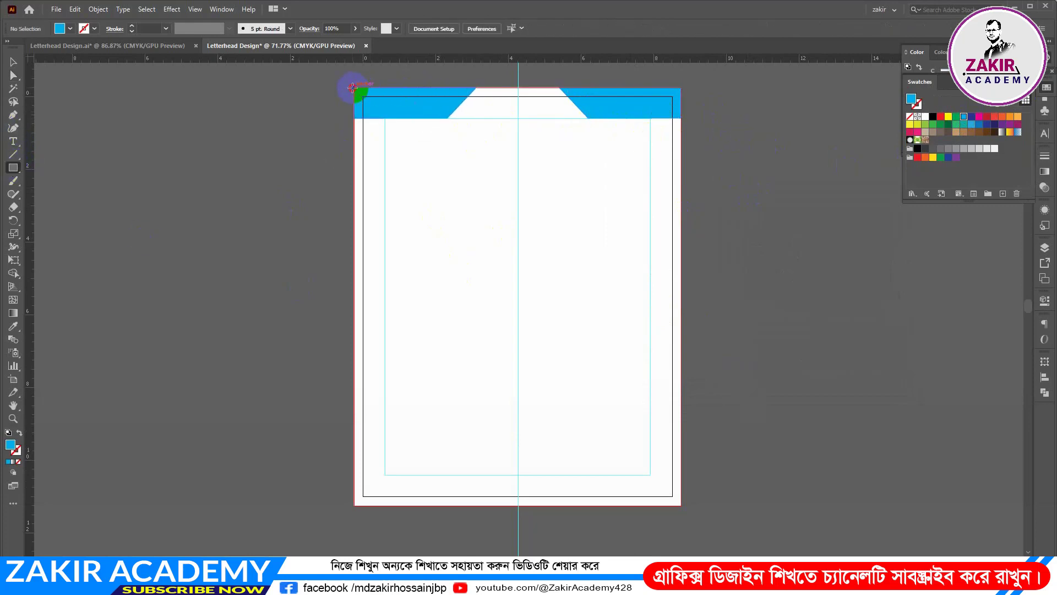
{"action": "left_click_drag", "start_coordinate": [352, 88], "coordinate": [683, 101]}
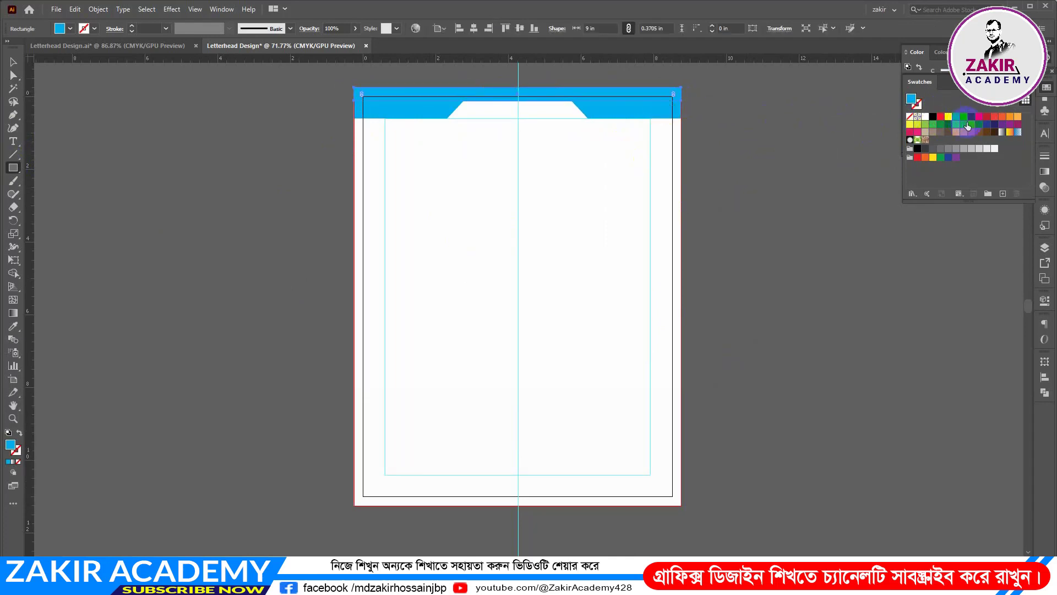
{"action": "left_click", "coordinate": [932, 117]}
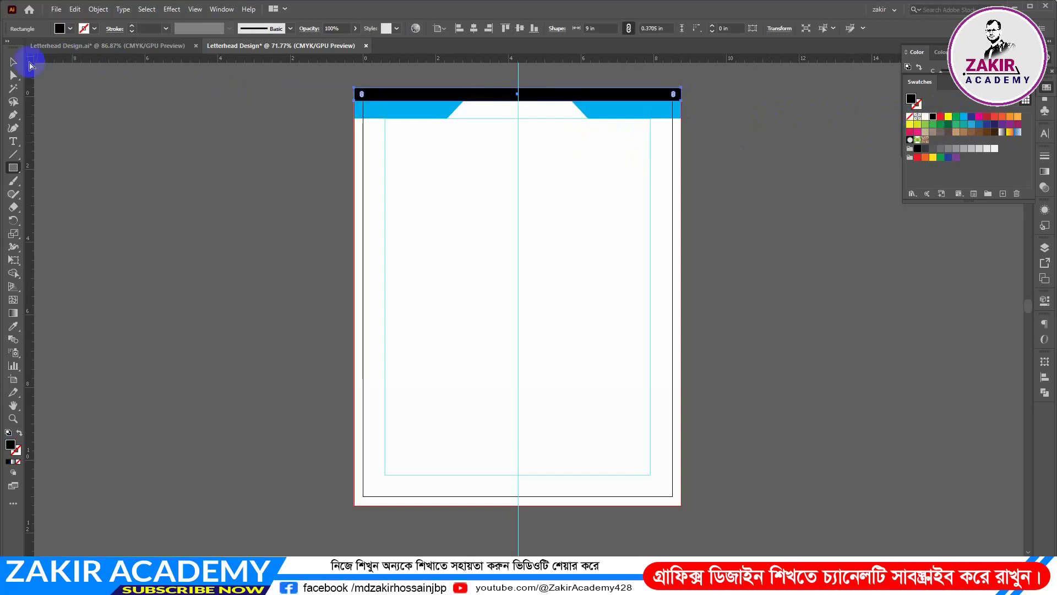
Reduce the black top bar's height to about 0.29 in by raising its lower edge
{"action": "left_click", "coordinate": [14, 62]}
{"action": "key", "text": "ctrl+space"}
{"action": "left_click_drag", "start_coordinate": [407, 80], "coordinate": [534, 163]}
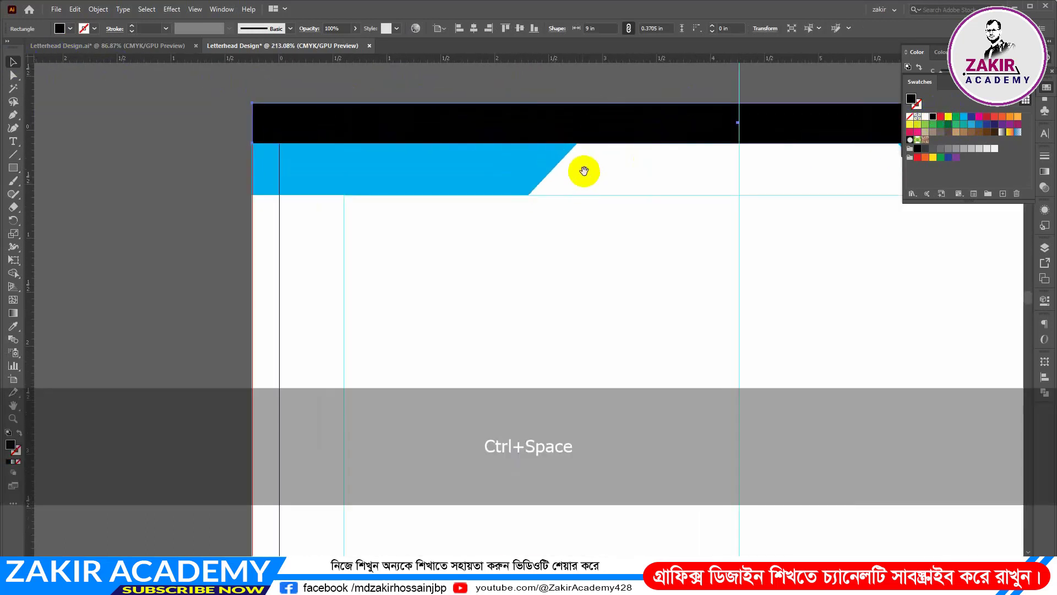
{"action": "key", "text": "space"}
{"action": "left_click_drag", "start_coordinate": [626, 125], "coordinate": [460, 271]}
{"action": "left_click_drag", "start_coordinate": [571, 288], "coordinate": [572, 280]}
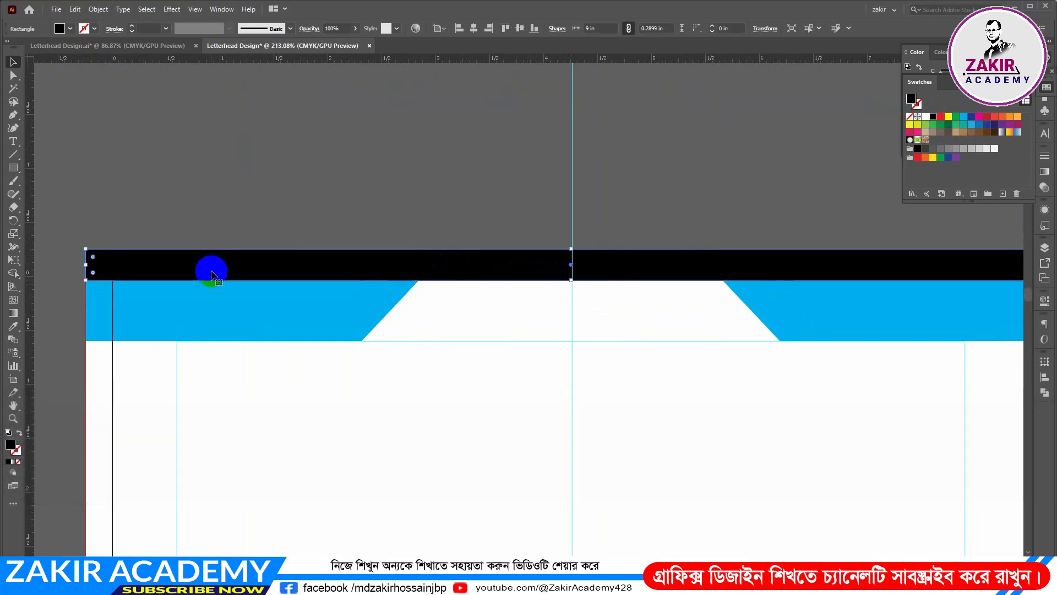
{"action": "left_click", "coordinate": [95, 245]}
Arrange the black top bar behind both blue header shapes but in front of the page background
{"action": "left_click", "coordinate": [318, 271]}
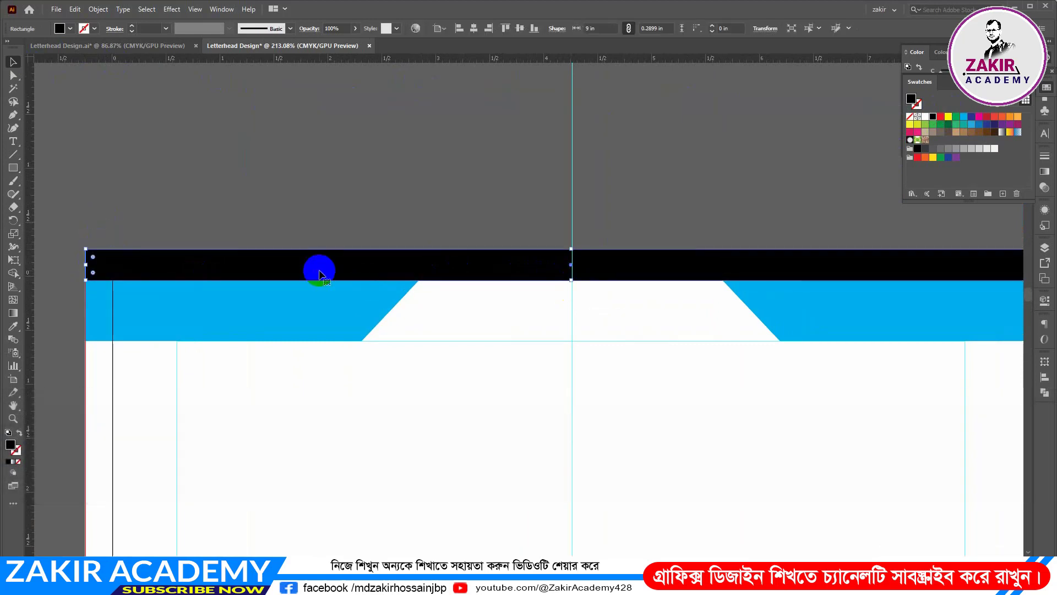
{"action": "right_click", "coordinate": [523, 263]}
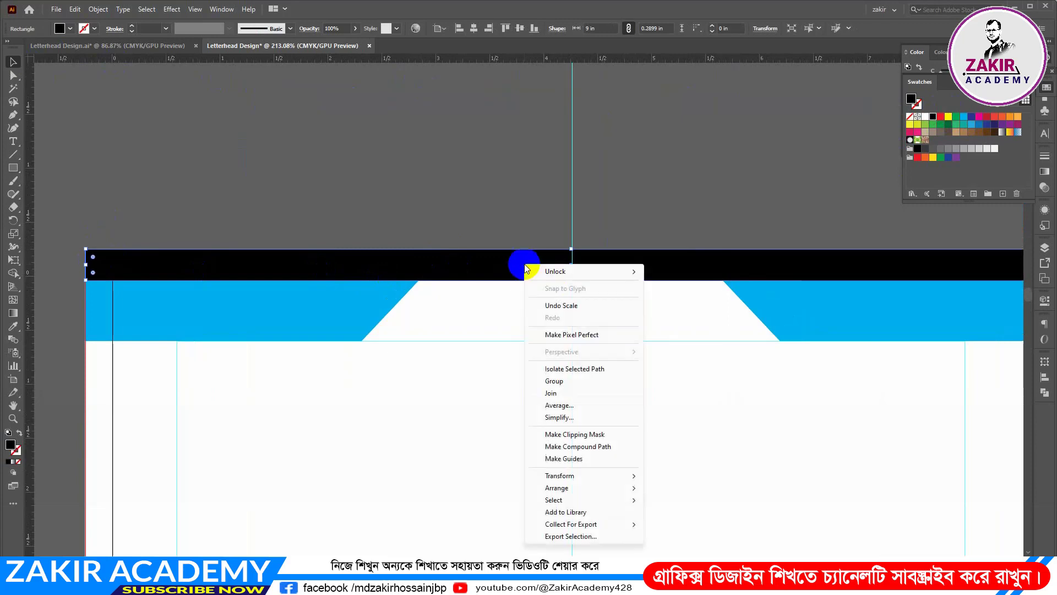
{"action": "mouse_move", "coordinate": [567, 476]}
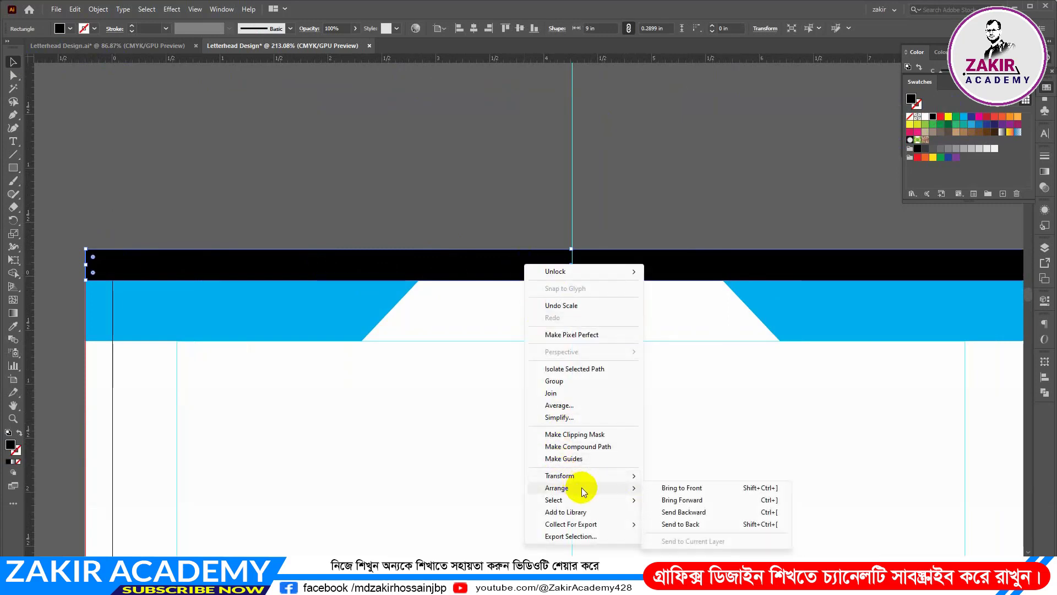
{"action": "left_click", "coordinate": [688, 511]}
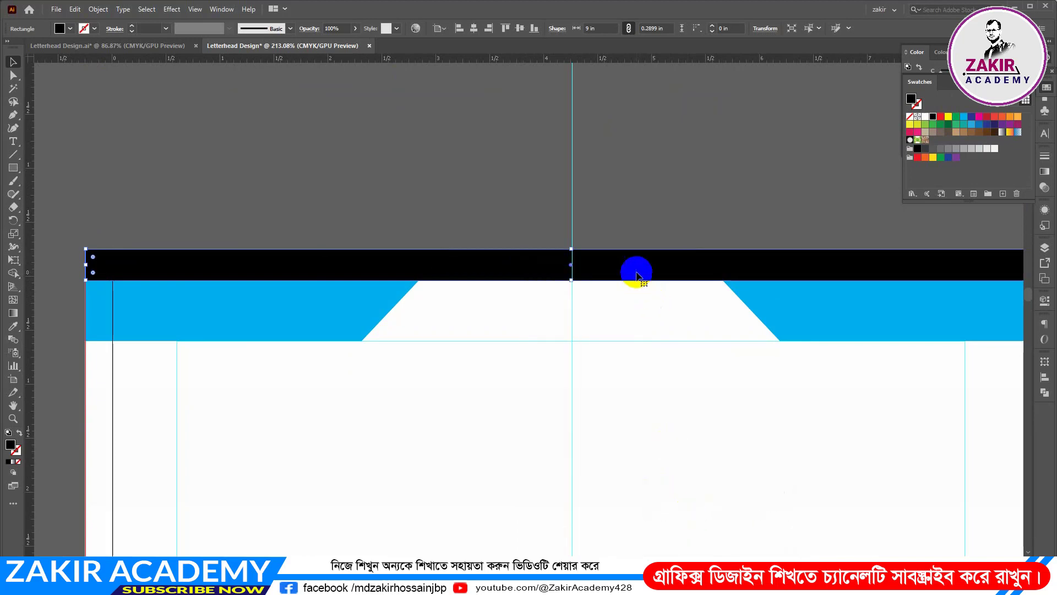
{"action": "right_click", "coordinate": [636, 272]}
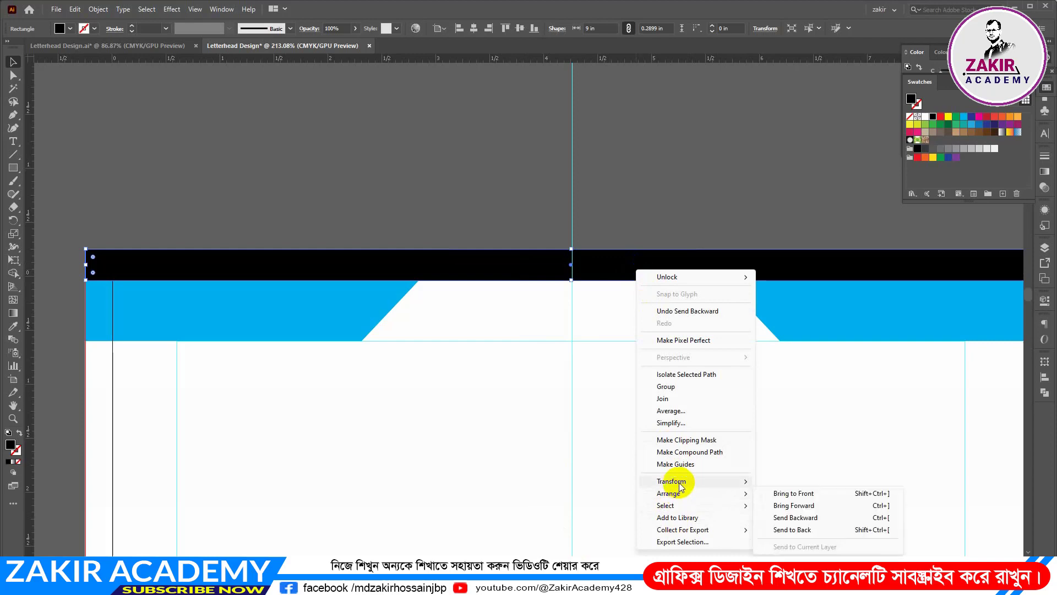
{"action": "left_click", "coordinate": [796, 529]}
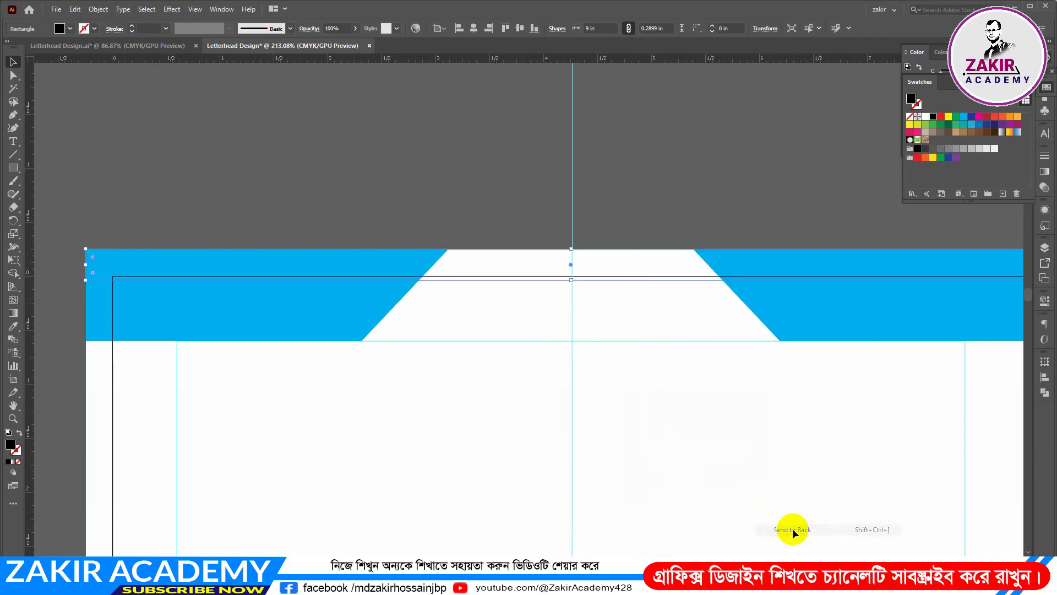
{"action": "key", "text": "ctrl"}
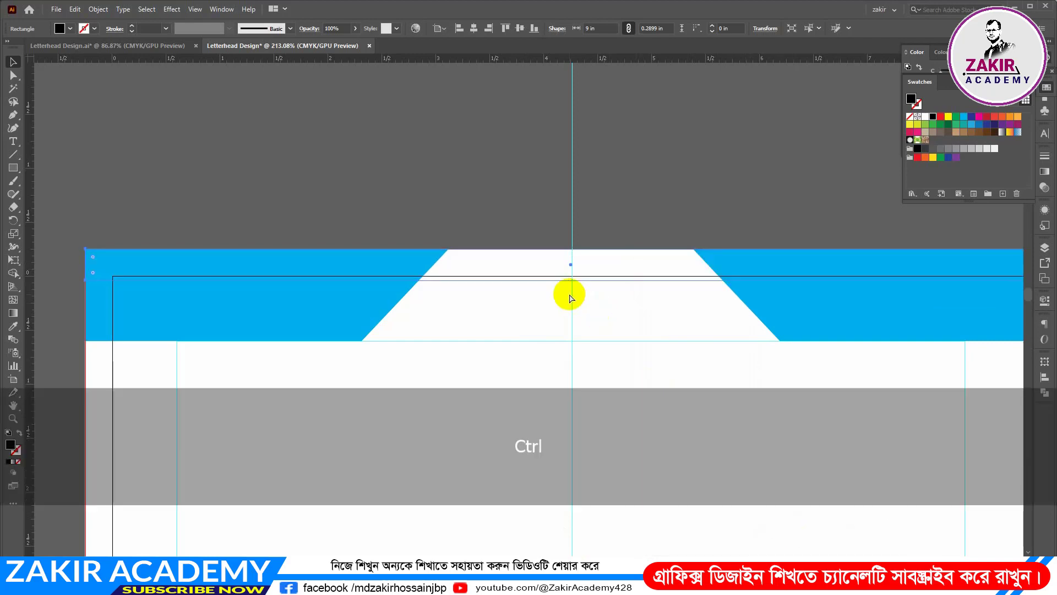
{"action": "key", "text": "ctrl+bracketright"}
{"action": "left_click", "coordinate": [434, 151]}
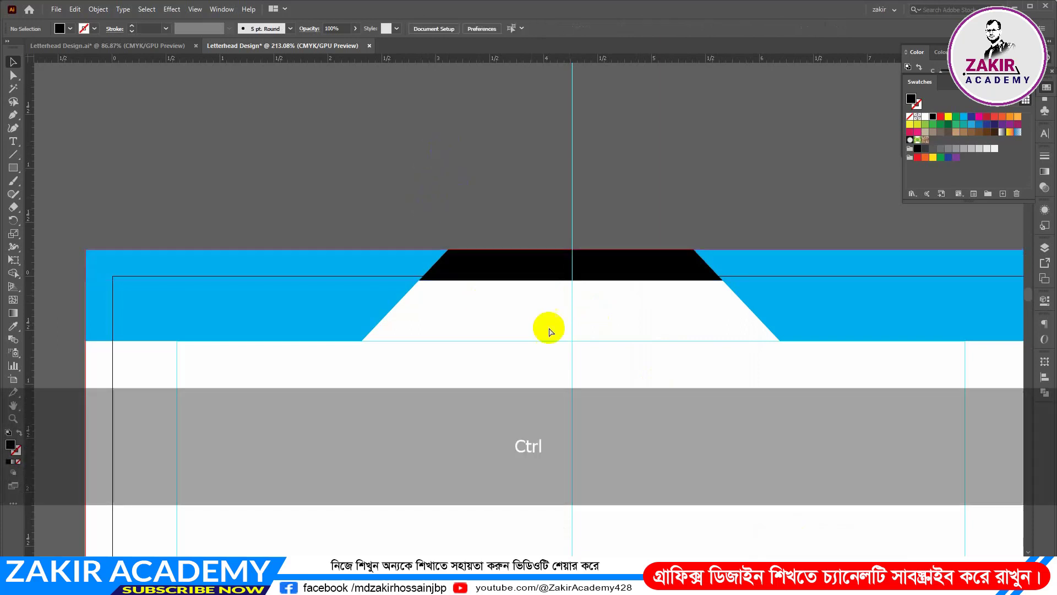
Draw a black rectangle about 4.48 in wide and 0.85 in high from the centre guide to the page's bottom-right corner
{"action": "left_click", "coordinate": [702, 342], "text": "ctrl"}
{"action": "left_click", "coordinate": [638, 338], "text": "ctrl"}
{"action": "left_click_drag", "start_coordinate": [546, 221], "coordinate": [517, 179]}
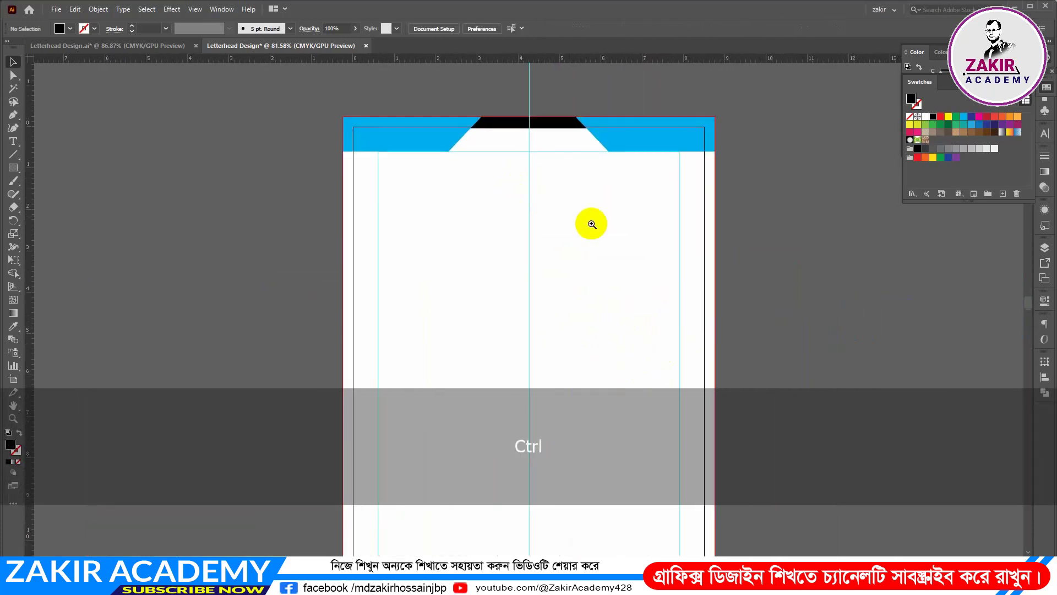
{"action": "left_click_drag", "start_coordinate": [592, 225], "coordinate": [573, 233]}
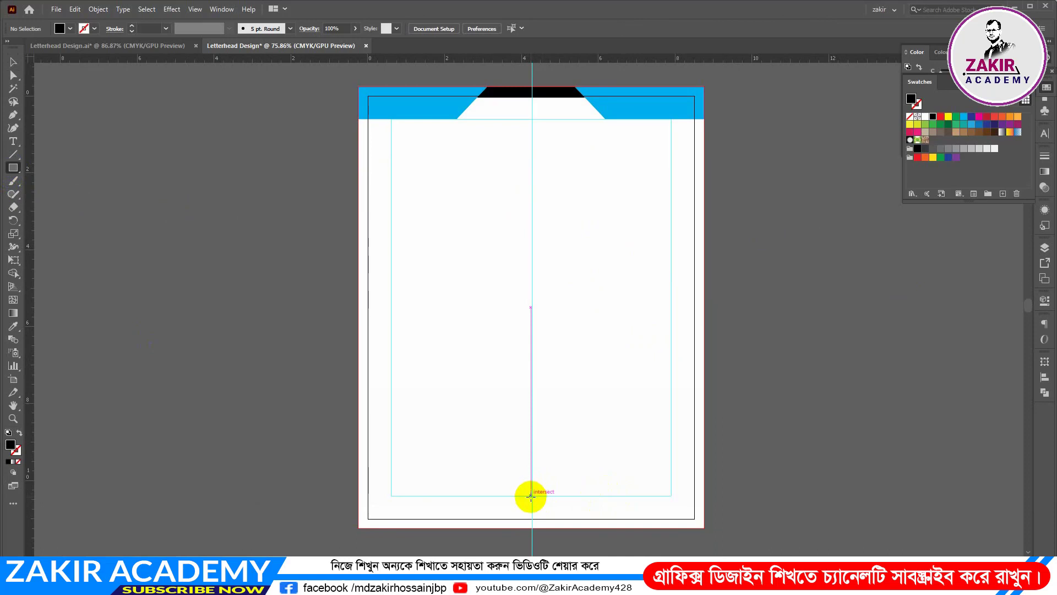
{"action": "scroll", "coordinate": [716, 424], "scroll_direction": "down", "scroll_amount": 5}
{"action": "left_click_drag", "start_coordinate": [532, 495], "coordinate": [703, 254]}
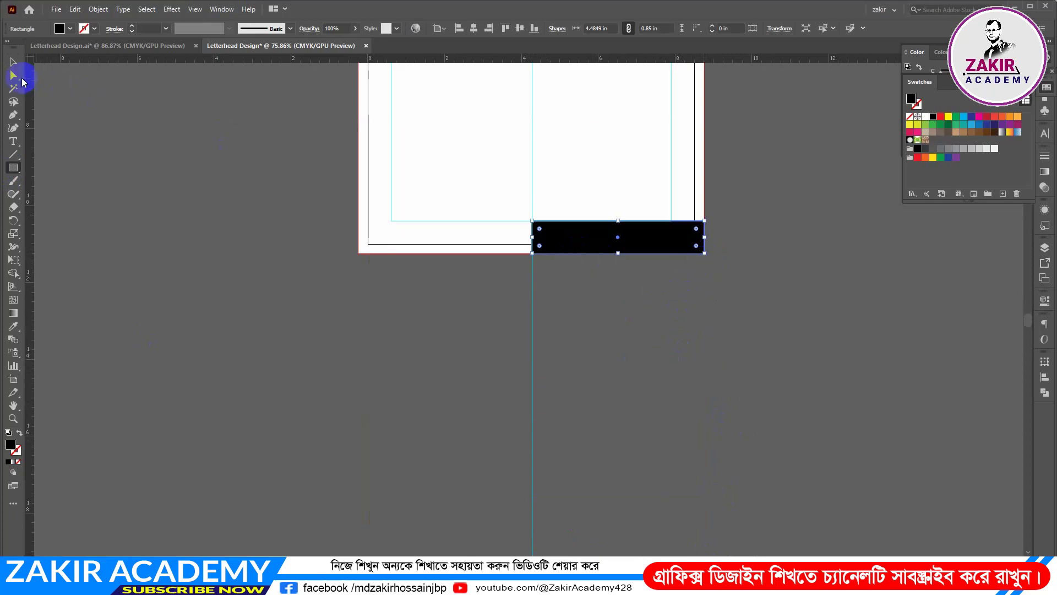
Shorten the black footer rectangle from its inner end to about 3.2 in wide
{"action": "left_click", "coordinate": [13, 62]}
{"action": "key", "text": "ctrl+space"}
{"action": "left_click", "coordinate": [604, 244]}
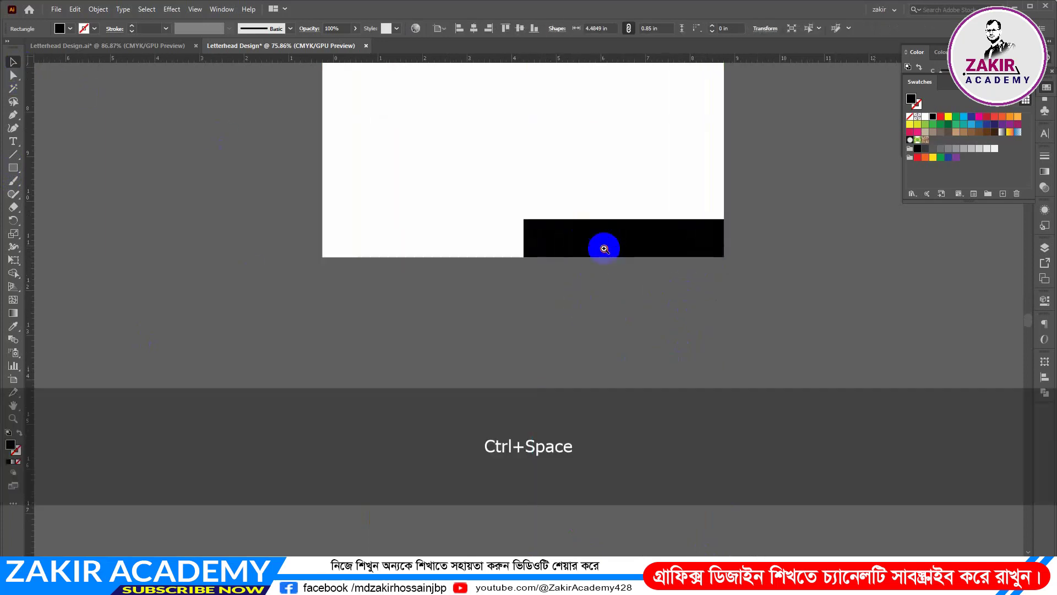
{"action": "left_click_drag", "start_coordinate": [661, 240], "coordinate": [620, 363]}
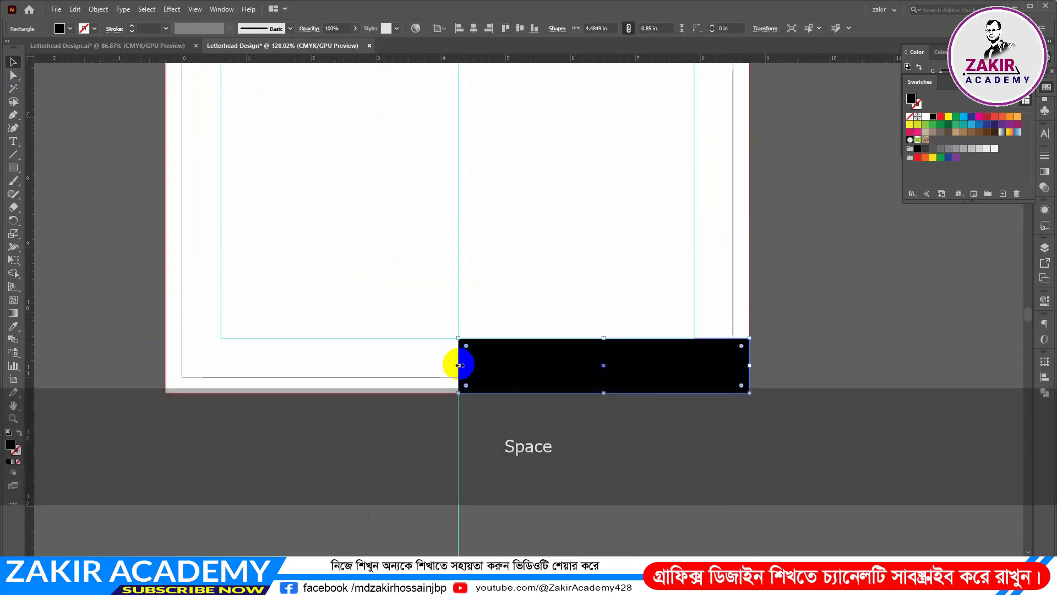
{"action": "left_click_drag", "start_coordinate": [459, 365], "coordinate": [543, 366]}
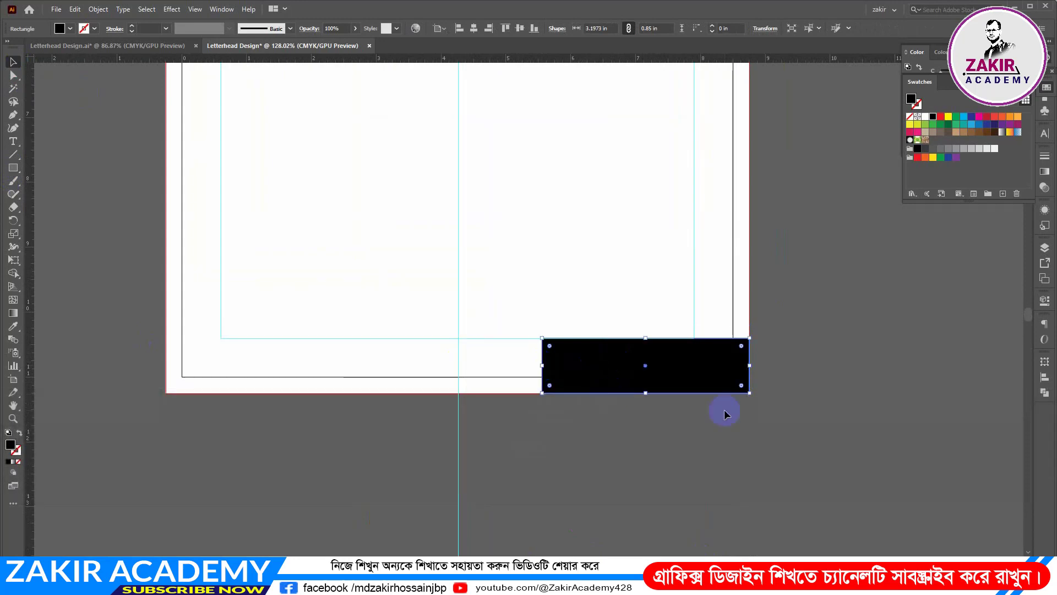
Slant the footer rectangle's inner end by moving its upper corner about 0.6 in toward the page's right edge
{"action": "left_click", "coordinate": [14, 143]}
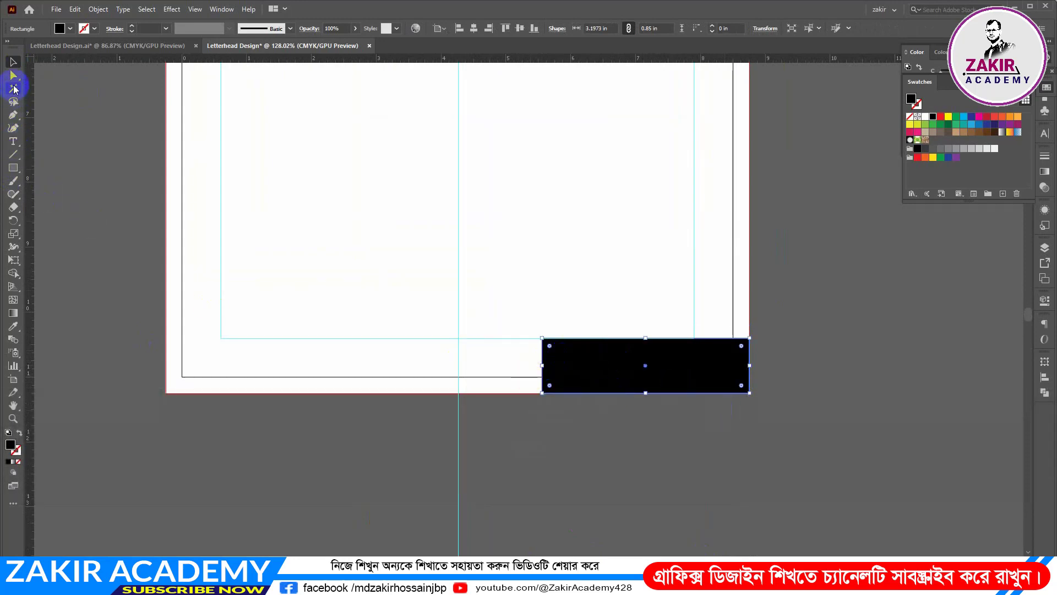
{"action": "left_click", "coordinate": [13, 77]}
{"action": "left_click", "coordinate": [542, 339]}
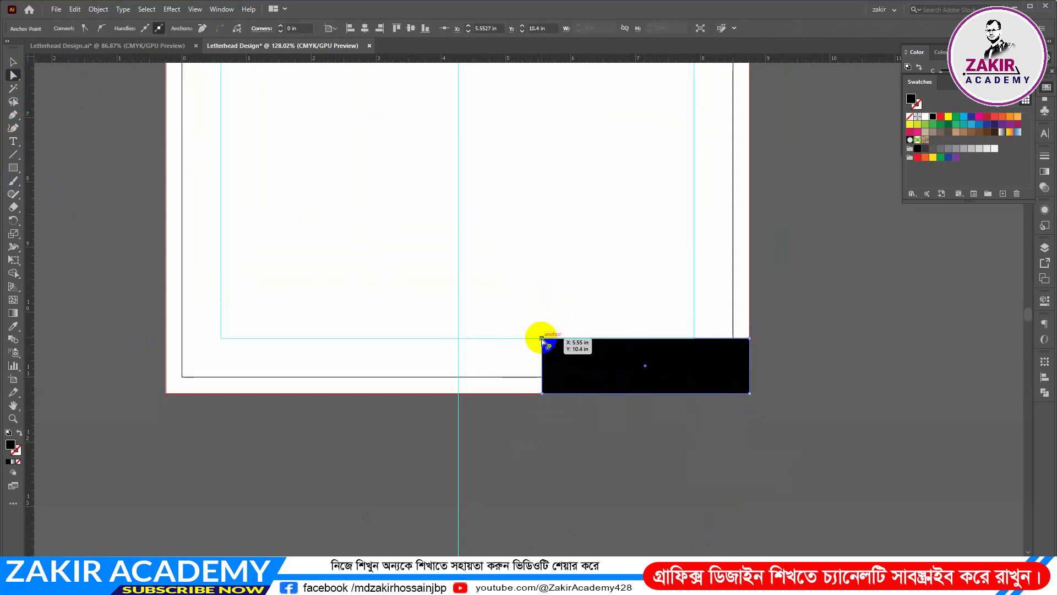
{"action": "left_click_drag", "start_coordinate": [542, 339], "coordinate": [581, 339]}
{"action": "left_click", "coordinate": [837, 366]}
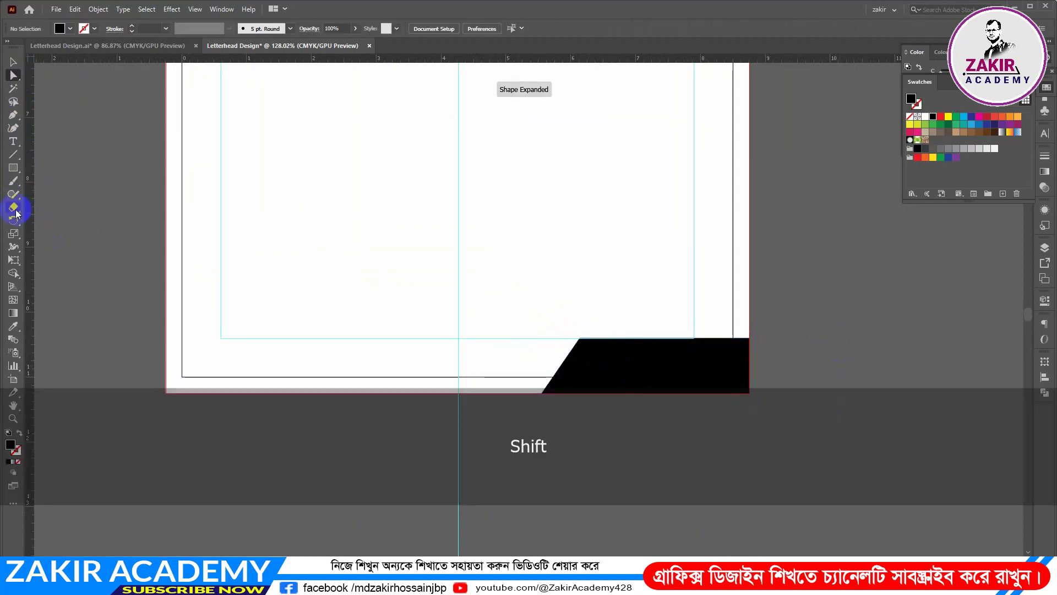
Draw a light blue band 9 in wide across the page's bottom over the black footer shape and reduce its height to about 0.46 in
{"action": "left_click", "coordinate": [14, 168]}
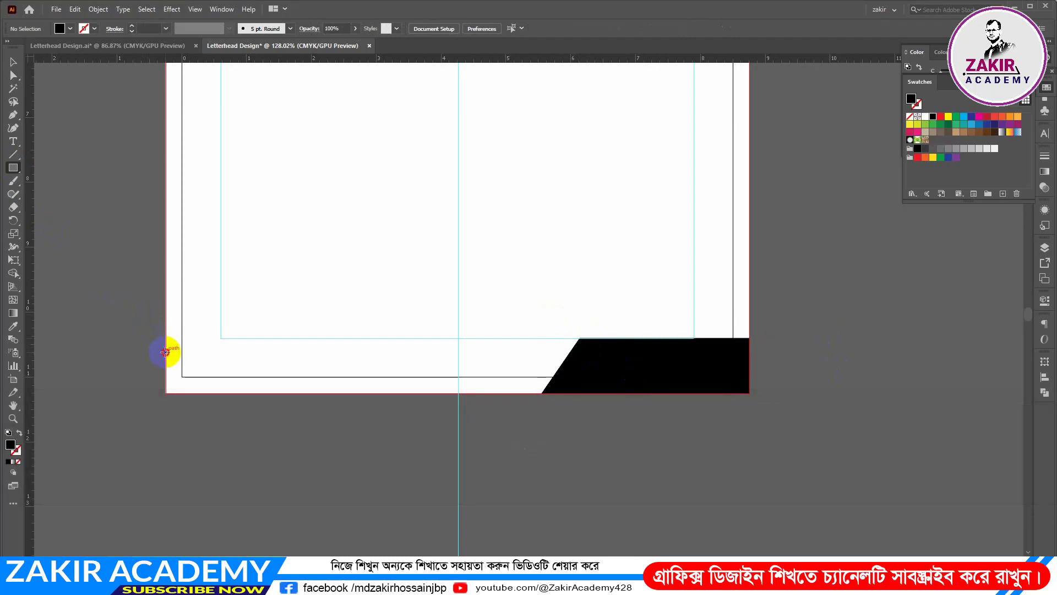
{"action": "left_click_drag", "start_coordinate": [166, 352], "coordinate": [750, 394]}
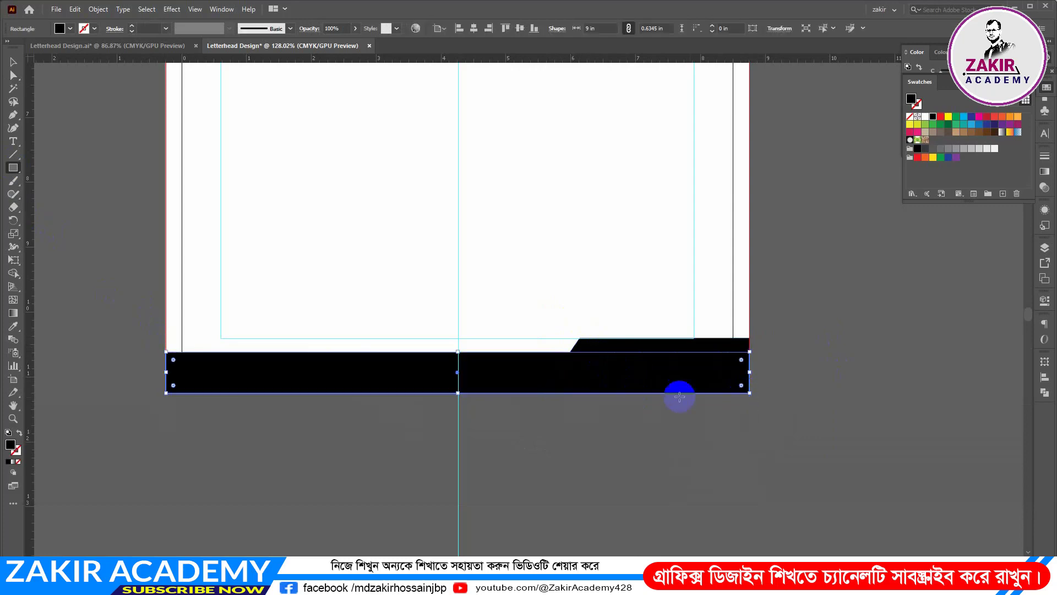
{"action": "left_click", "coordinate": [964, 116]}
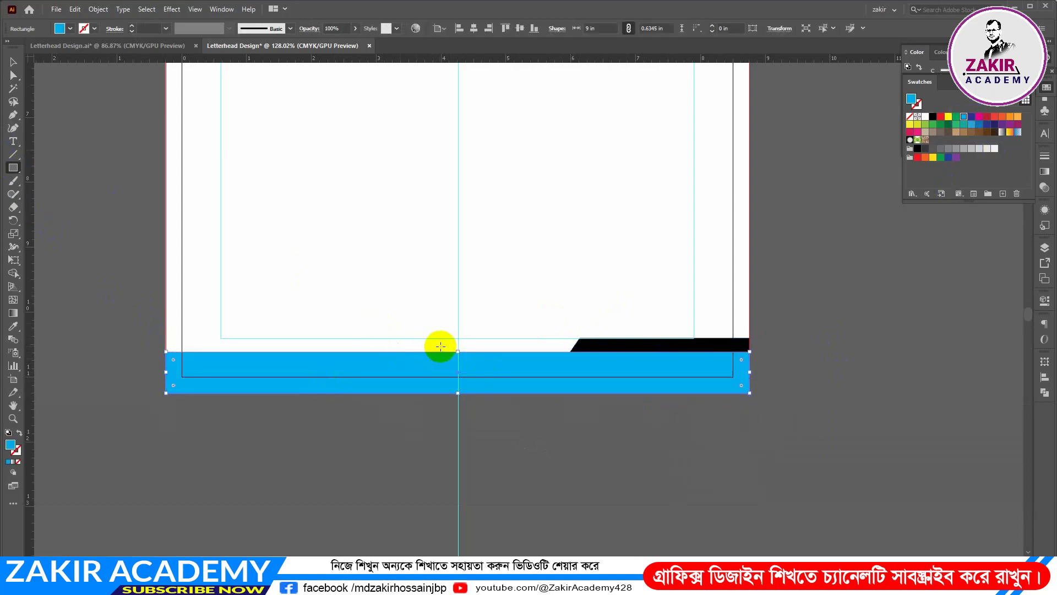
{"action": "left_click_drag", "start_coordinate": [458, 352], "coordinate": [459, 362]}
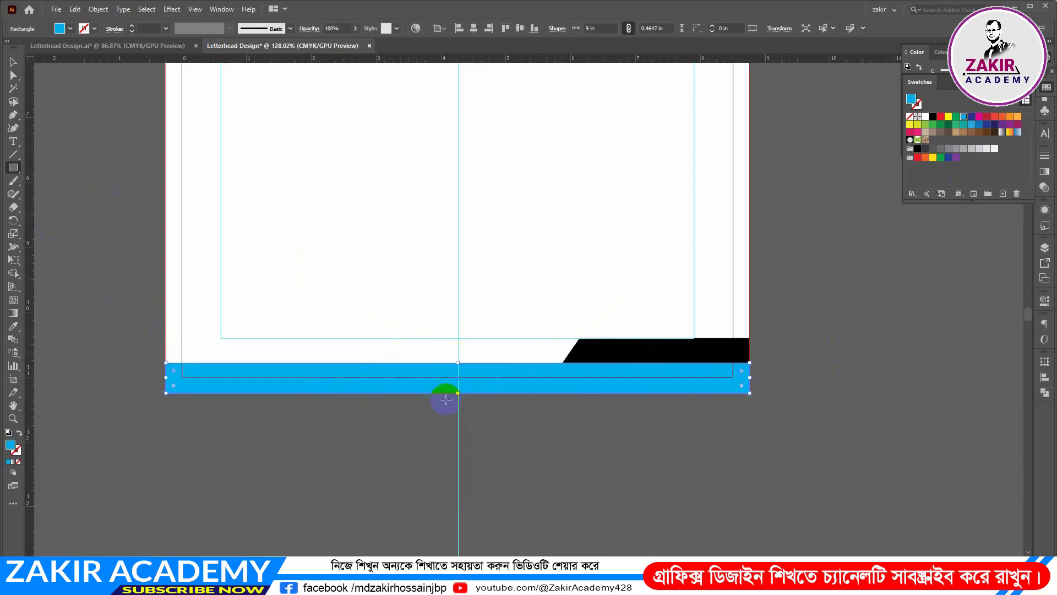
{"action": "left_click", "coordinate": [13, 62]}
{"action": "left_click", "coordinate": [409, 471]}
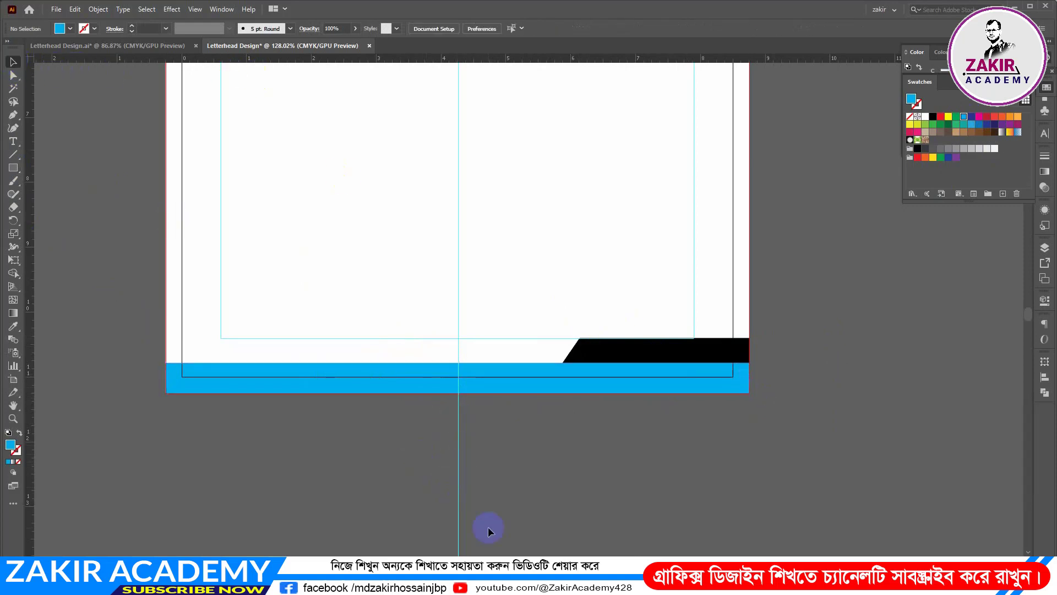
Check the footer in the finished reference letterhead, and extend the black footer shape about 0.6 in toward the page centre
{"action": "left_click", "coordinate": [143, 45]}
{"action": "scroll", "coordinate": [551, 402], "scroll_direction": "down", "scroll_amount": 2}
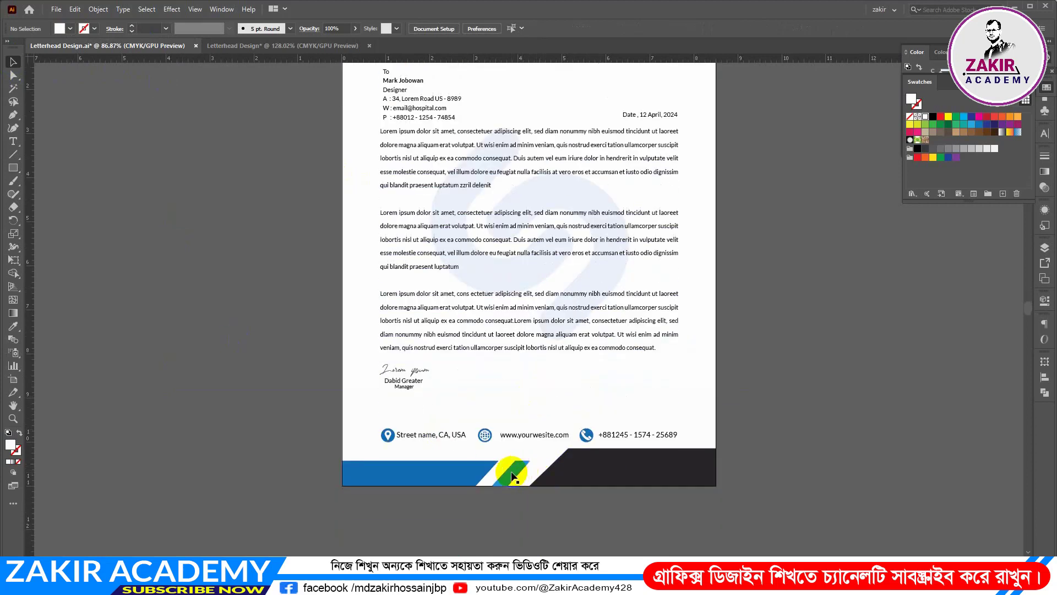
{"action": "scroll", "coordinate": [524, 475], "scroll_direction": "down", "scroll_amount": 2}
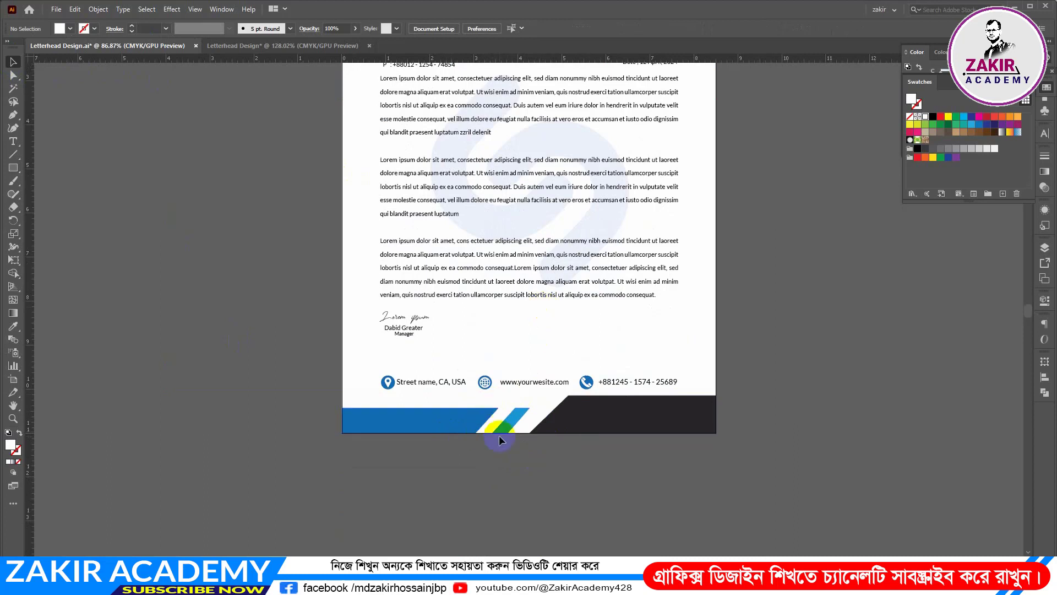
{"action": "left_click", "coordinate": [256, 44]}
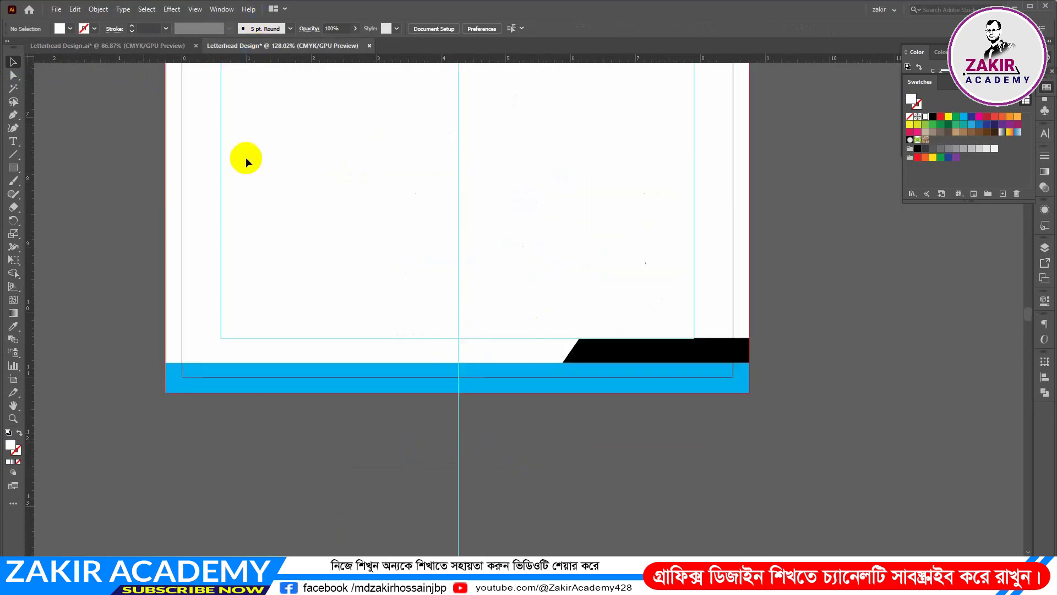
{"action": "left_click", "coordinate": [484, 384]}
{"action": "left_click", "coordinate": [538, 406]}
{"action": "left_click", "coordinate": [593, 355]}
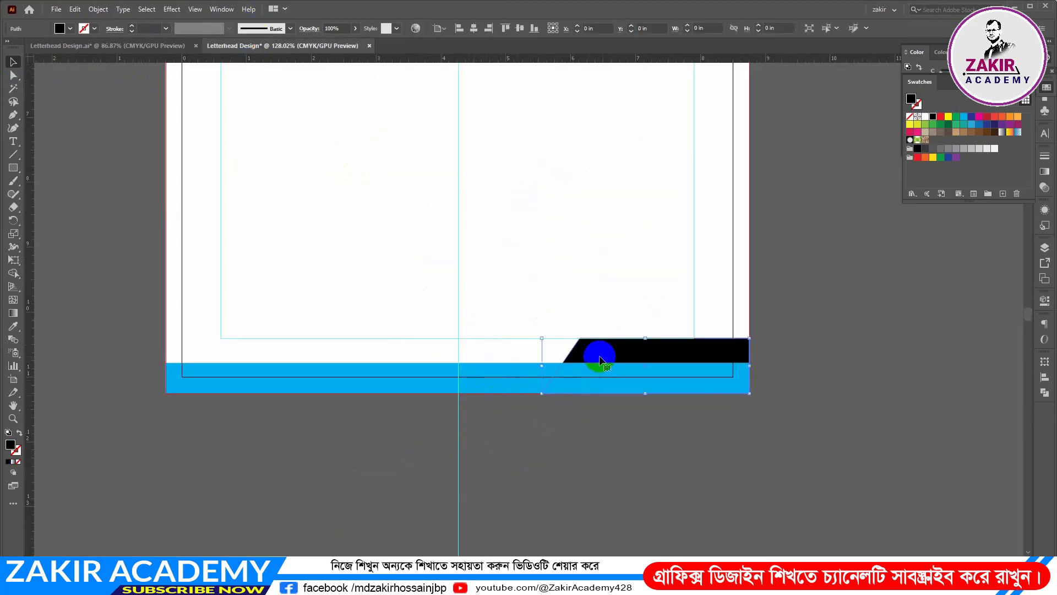
{"action": "left_click_drag", "start_coordinate": [541, 366], "coordinate": [504, 366]}
{"action": "left_click", "coordinate": [529, 373]}
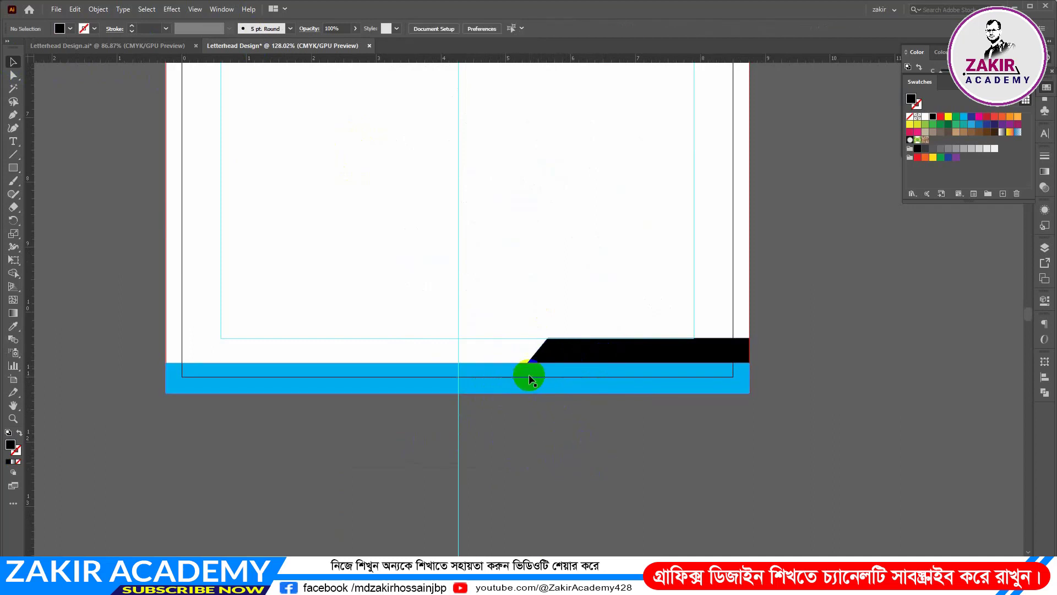
Shorten the light blue footer band to about 5.7 in wide and draw a slanted line across it, about 0.72 by 0.79 in
{"action": "left_click_drag", "start_coordinate": [750, 377], "coordinate": [533, 371]}
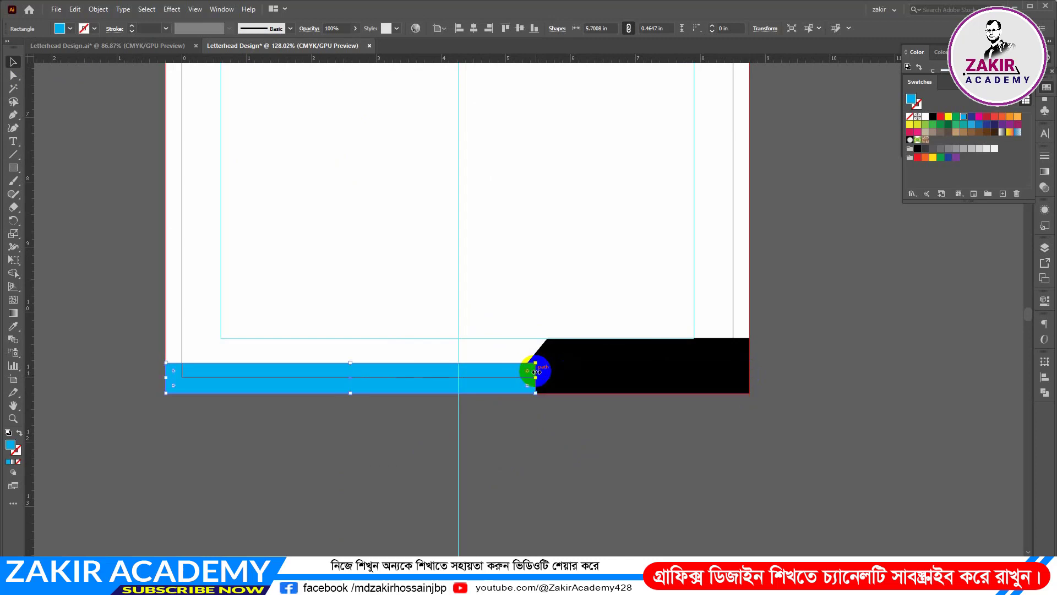
{"action": "left_click", "coordinate": [13, 157]}
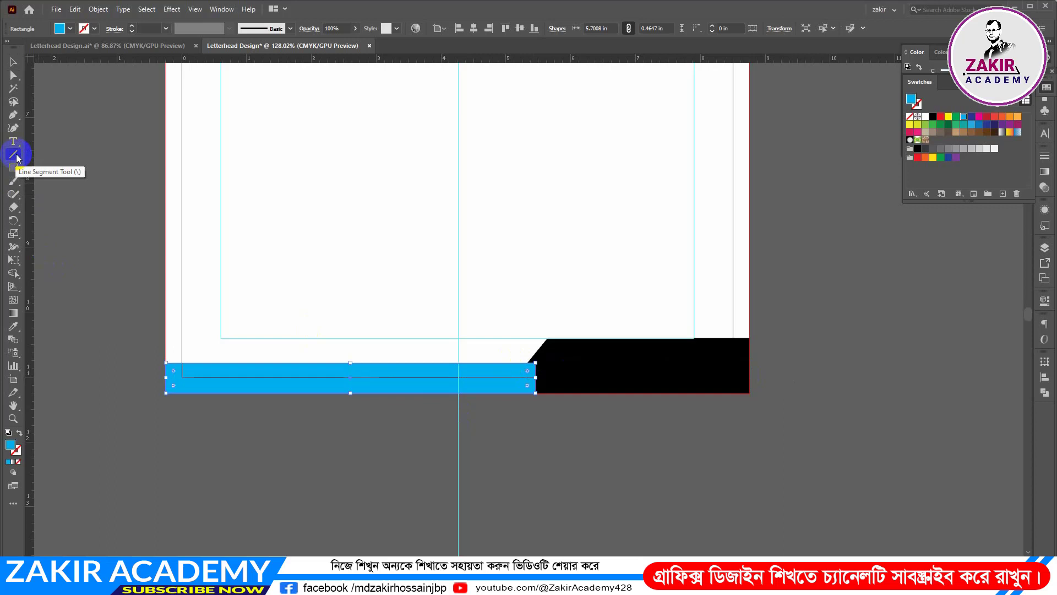
{"action": "key", "text": "ctrl+space"}
{"action": "left_click", "coordinate": [431, 383]}
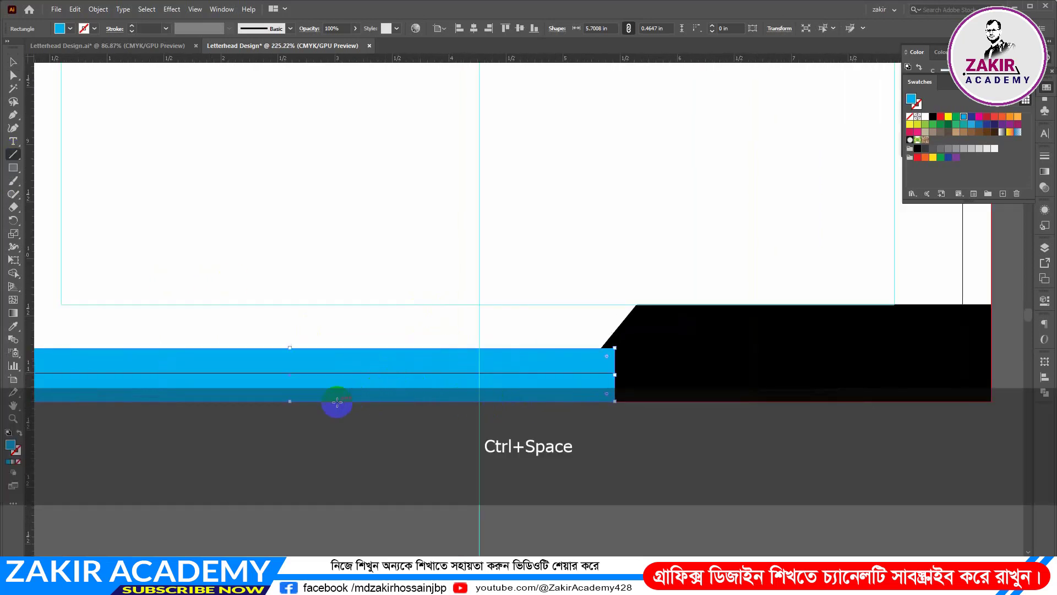
{"action": "left_click_drag", "start_coordinate": [321, 414], "coordinate": [403, 324]}
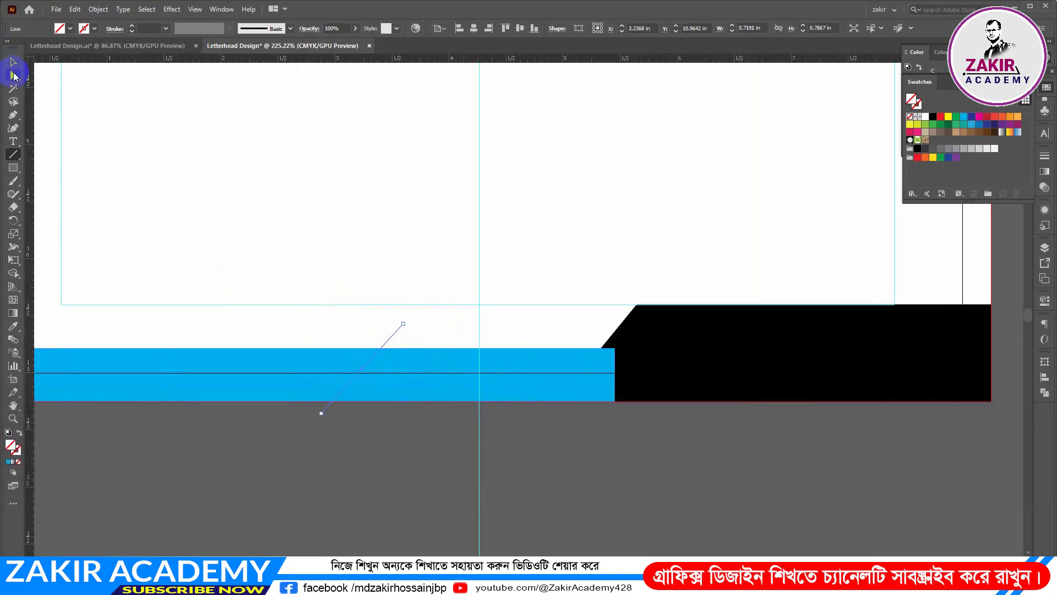
Duplicate the slanted line horizontally along the blue footer band so that the pair spans about 1.16 in
{"action": "left_click", "coordinate": [14, 75]}
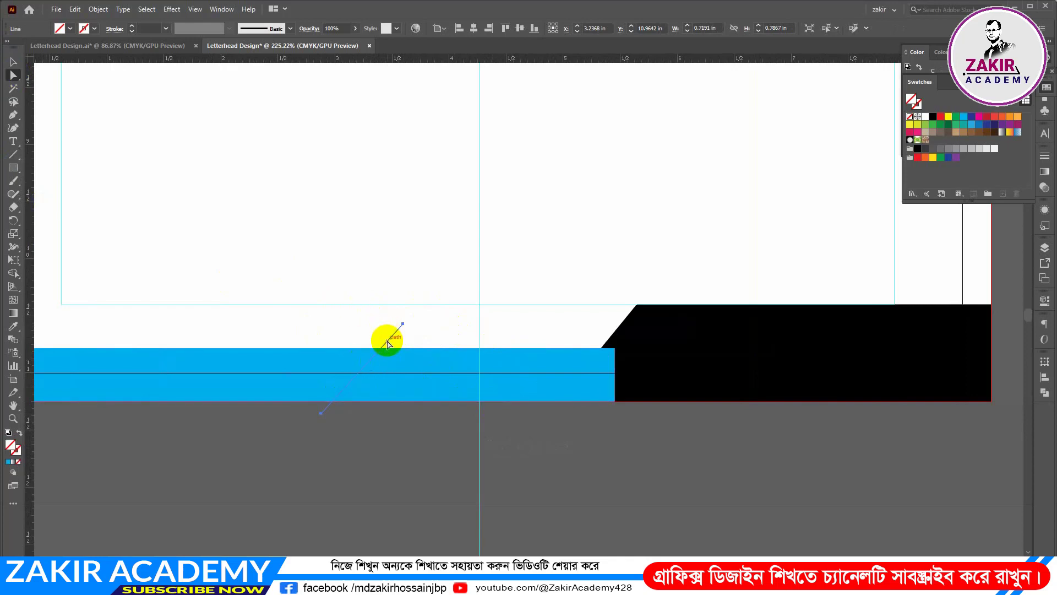
{"action": "key", "text": "alt"}
{"action": "left_click_drag", "start_coordinate": [391, 342], "coordinate": [413, 345]}
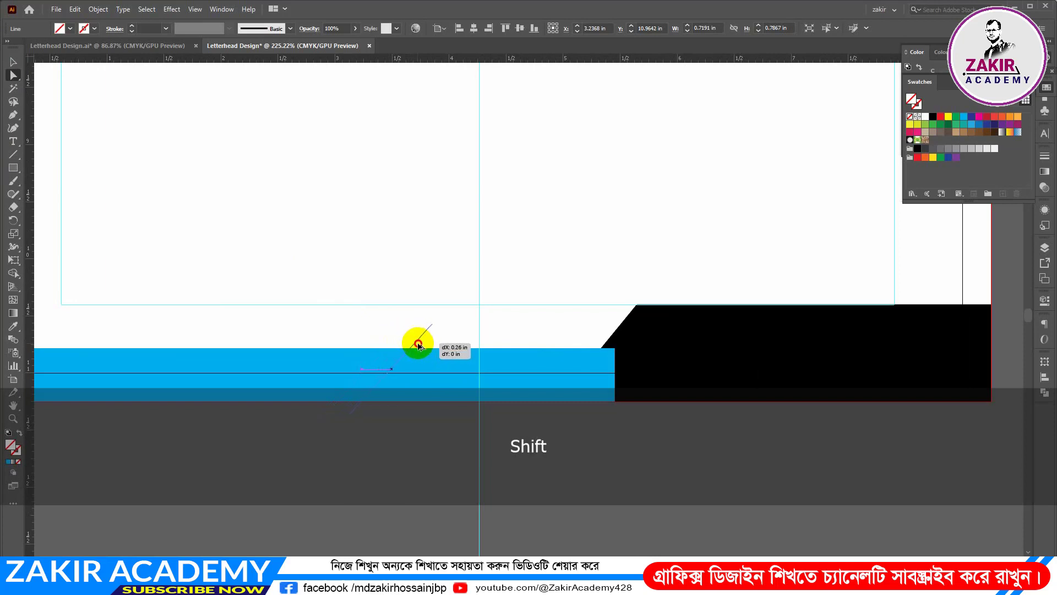
Divide the blue footer band along both slanted lines with Pathfinder and ungroup the resulting pieces
{"action": "left_click", "coordinate": [374, 460]}
{"action": "left_click_drag", "start_coordinate": [247, 406], "coordinate": [438, 432]}
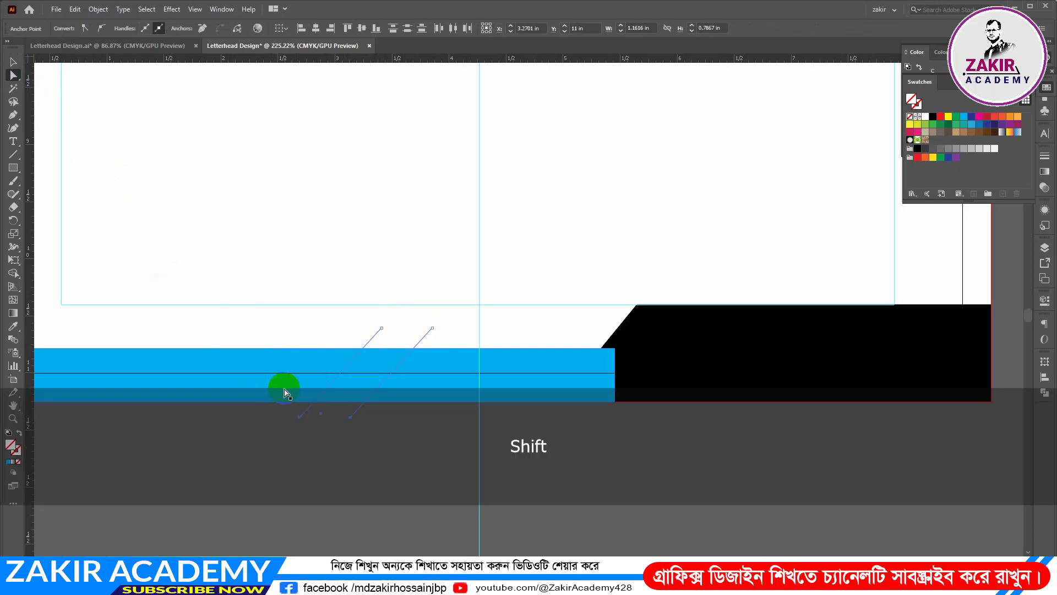
{"action": "left_click", "coordinate": [285, 392], "text": "shift"}
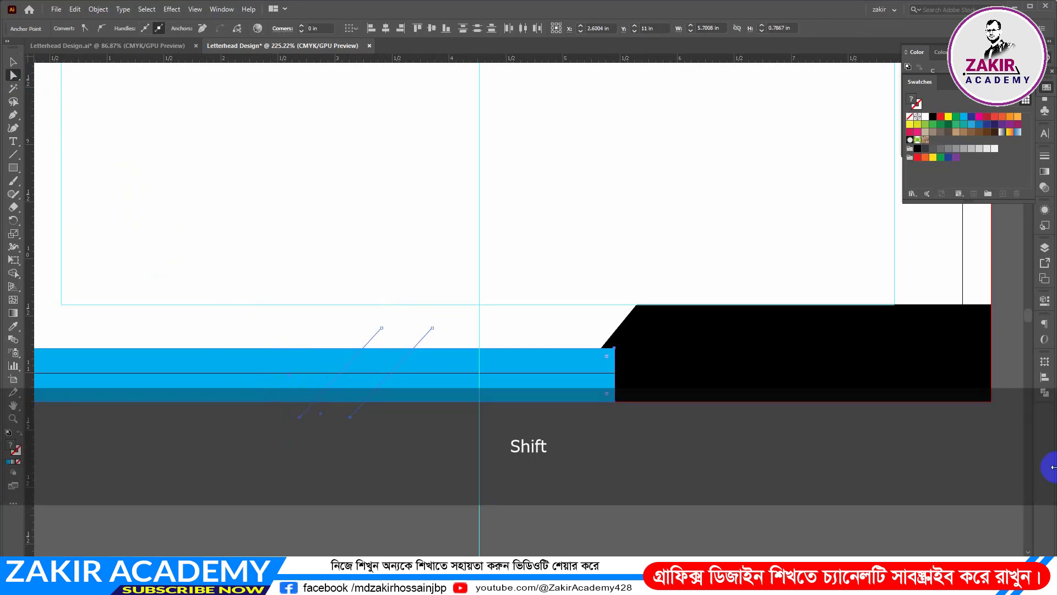
{"action": "left_click", "coordinate": [1044, 392]}
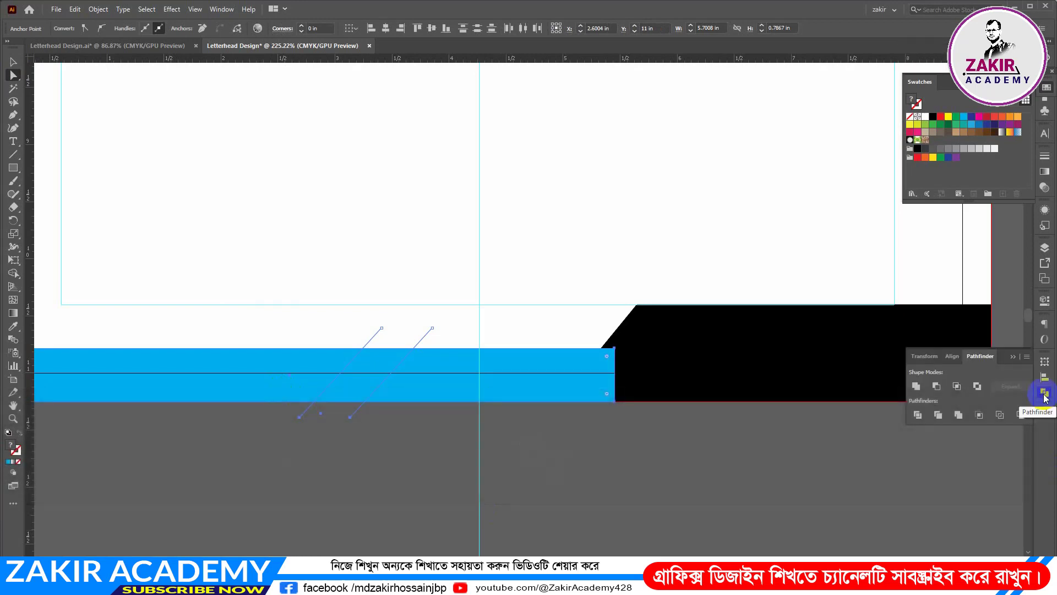
{"action": "left_click", "coordinate": [917, 415]}
{"action": "left_click", "coordinate": [330, 380]}
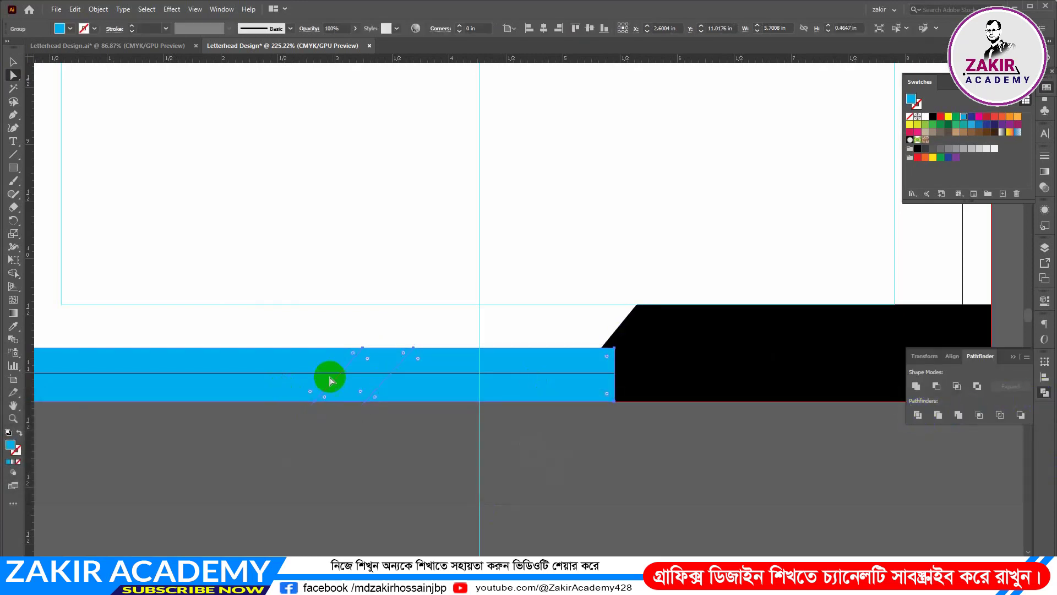
{"action": "right_click", "coordinate": [407, 381]}
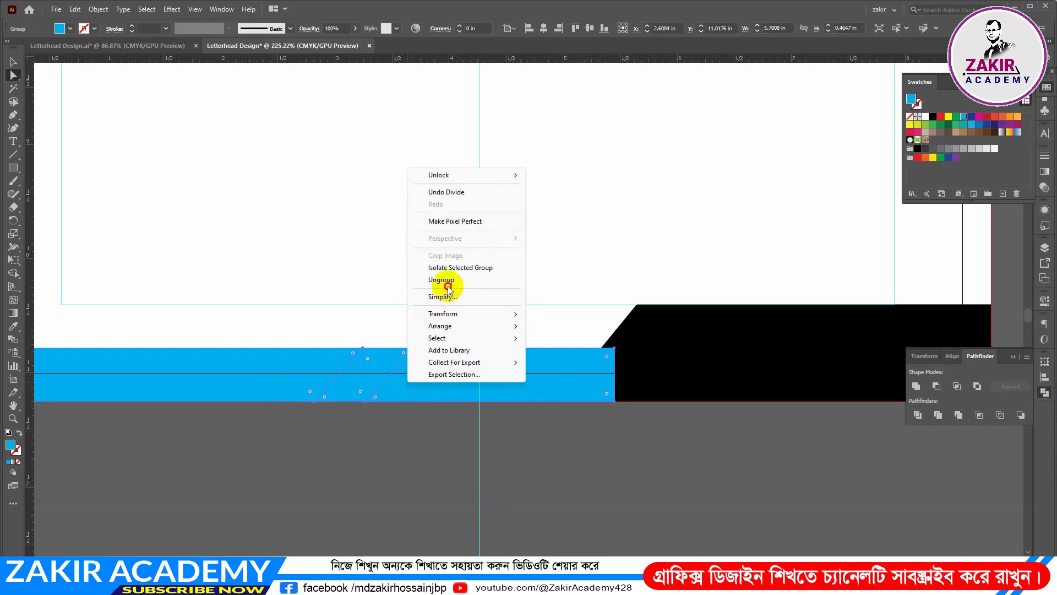
{"action": "left_click", "coordinate": [444, 281]}
Delete the piece of the blue band that overlaps the black footer shape
{"action": "left_click", "coordinate": [358, 479]}
{"action": "left_click", "coordinate": [424, 385]}
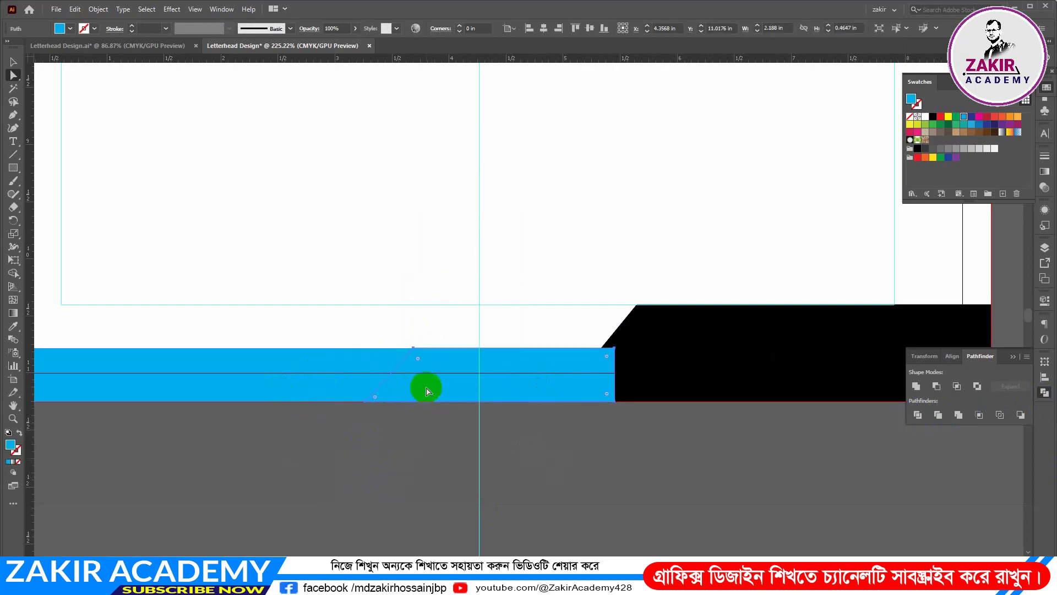
{"action": "key", "text": "Delete"}
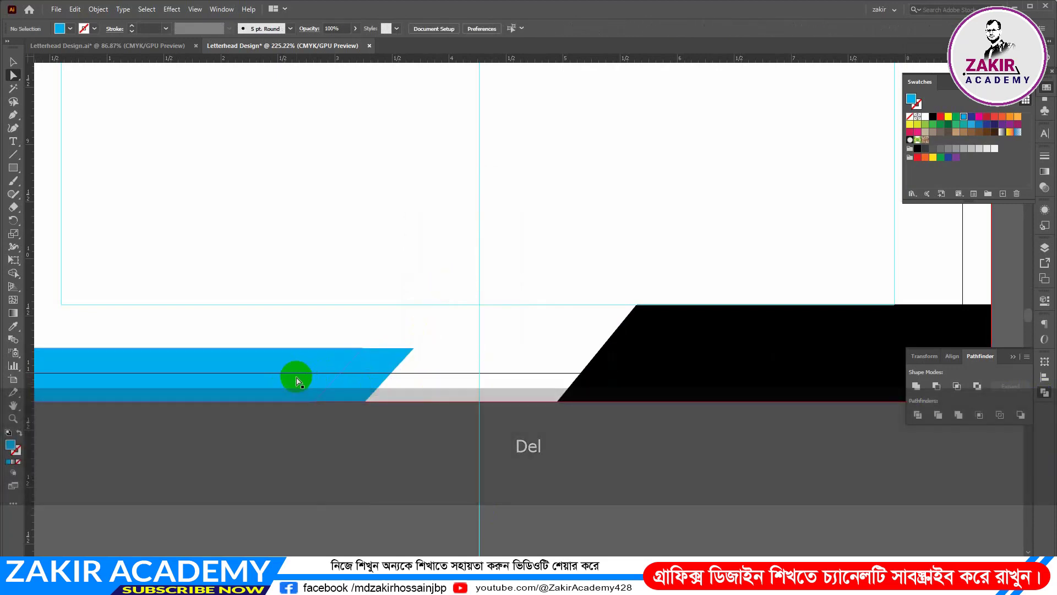
Move the small slanted blue piece about 0.3 in toward the black footer shape, leaving a gap beside the long band
{"action": "left_click", "coordinate": [348, 389]}
{"action": "left_click", "coordinate": [353, 390]}
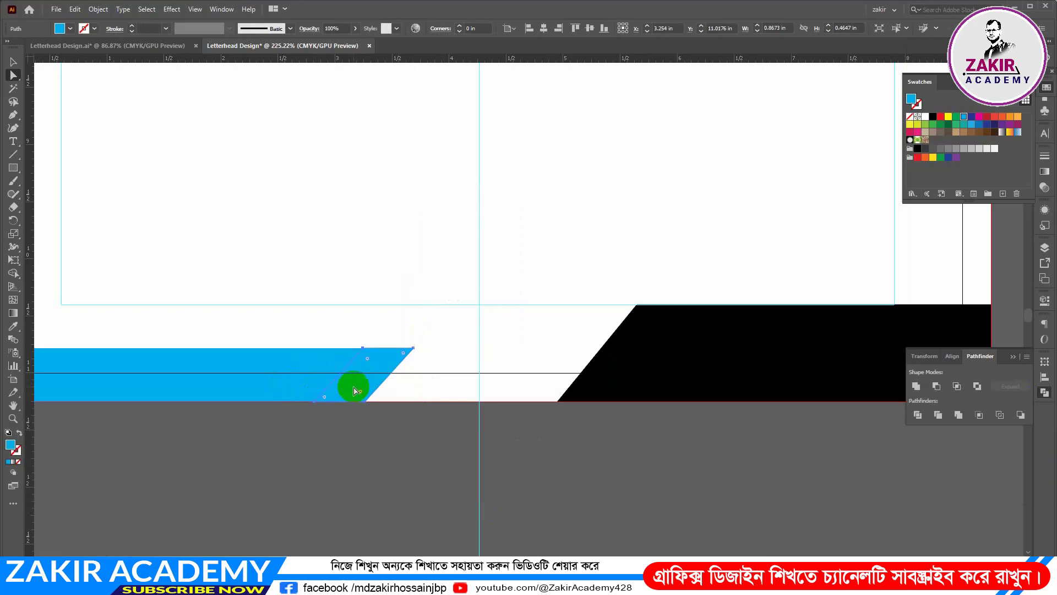
{"action": "left_click", "coordinate": [15, 77]}
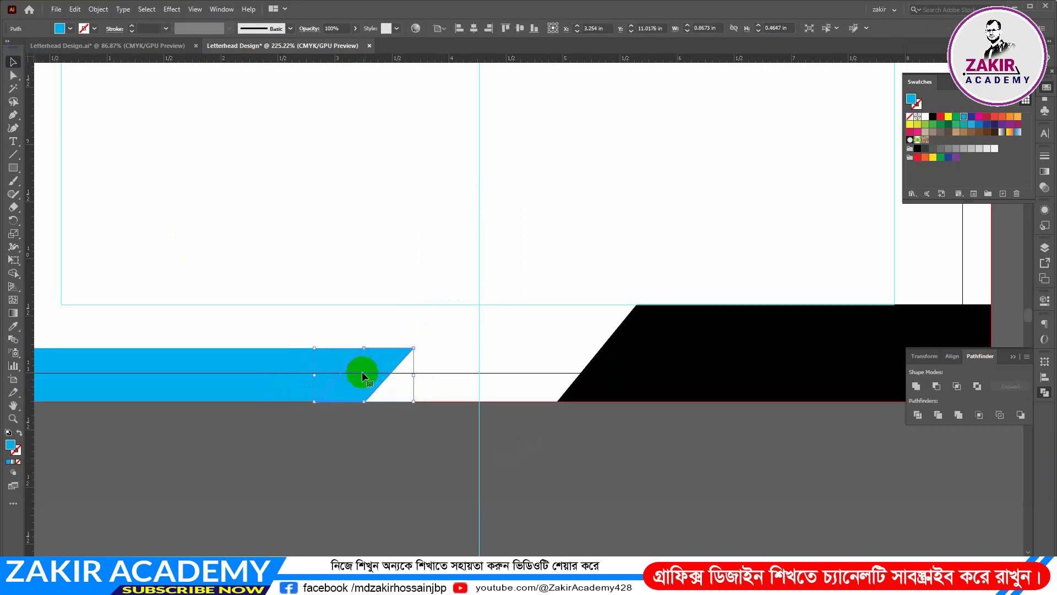
{"action": "left_click_drag", "start_coordinate": [350, 383], "coordinate": [385, 386]}
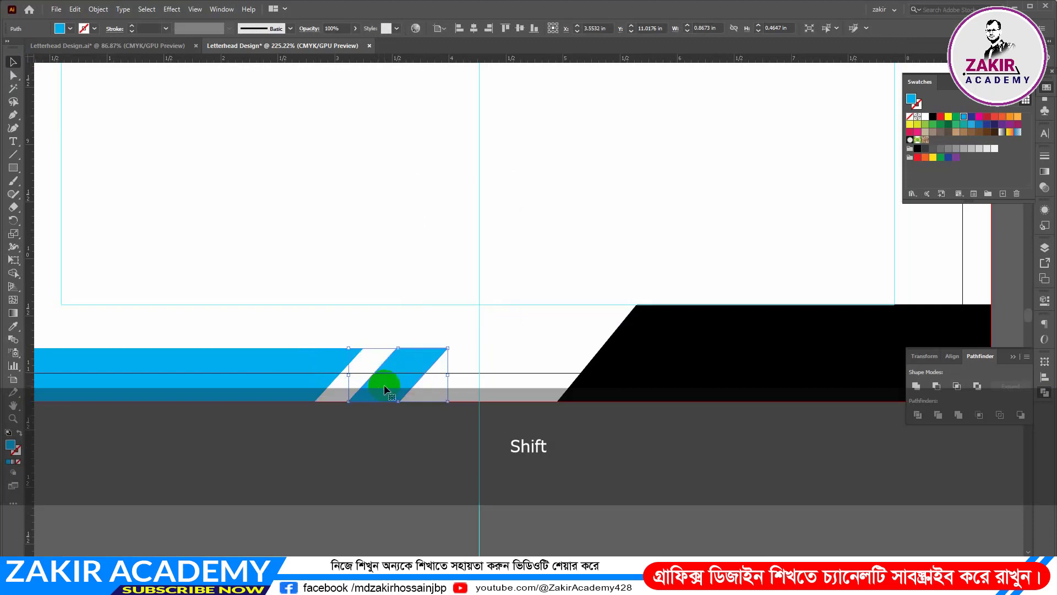
{"action": "left_click", "coordinate": [384, 389]}
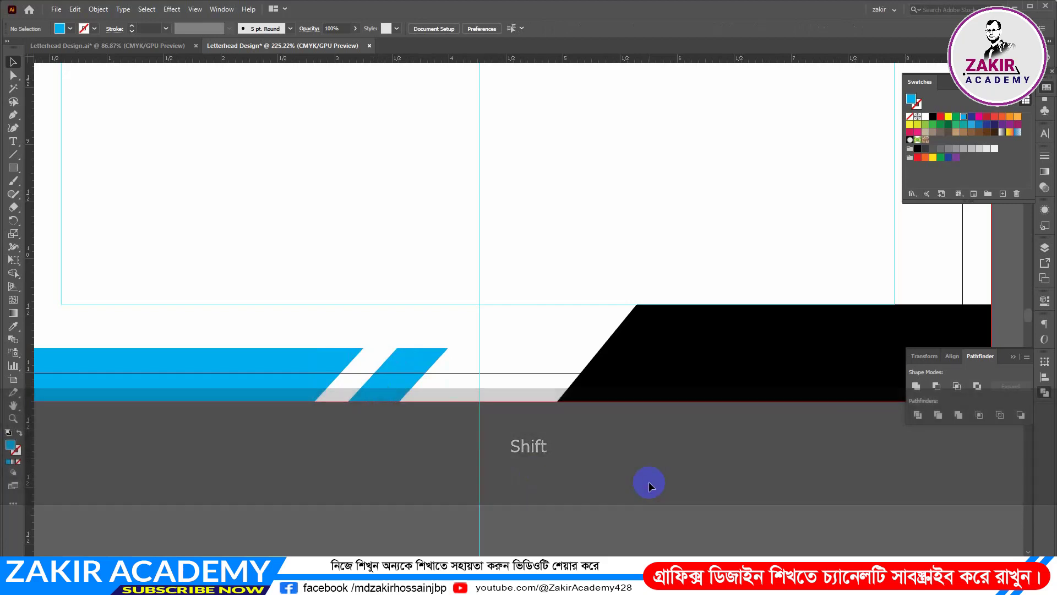
Widen the black footer shape to about 4.48 in so its slanted end reaches the page's vertical centre guide
{"action": "key", "text": "ctrl+space"}
{"action": "left_click_drag", "start_coordinate": [635, 449], "coordinate": [514, 380]}
{"action": "left_click", "coordinate": [609, 382]}
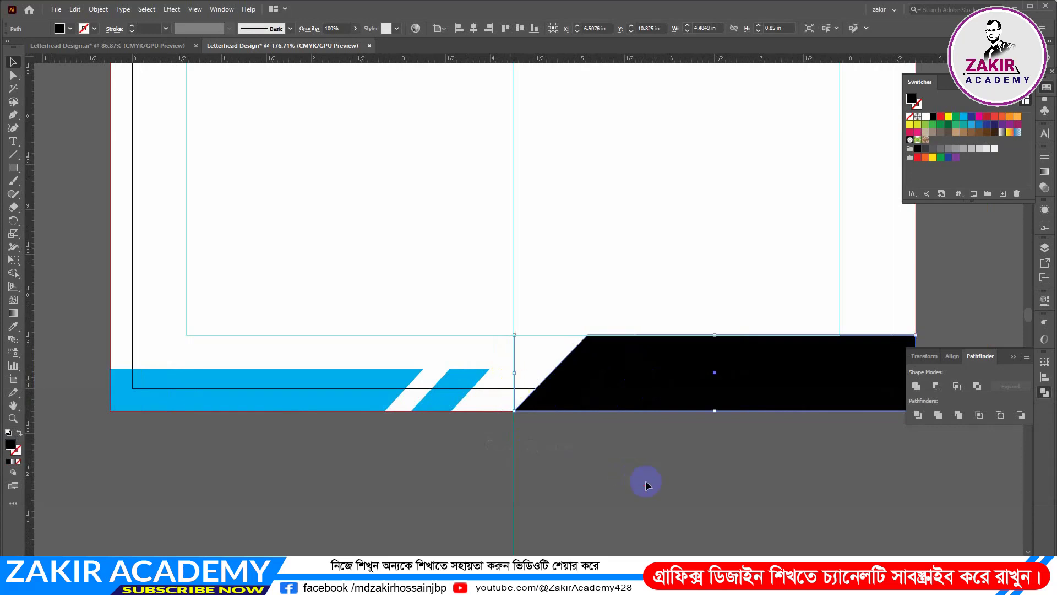
{"action": "key", "text": "ctrl+space"}
{"action": "left_click_drag", "start_coordinate": [644, 481], "coordinate": [735, 354]}
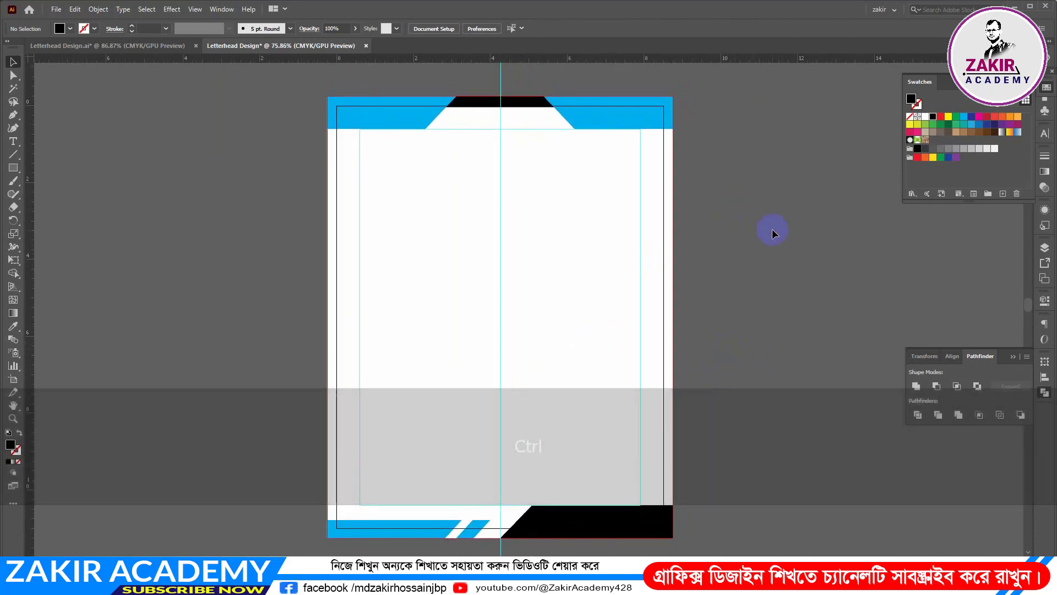
Recolour the small slanted footer piece with a darker blue swatch
{"action": "left_click", "coordinate": [478, 527]}
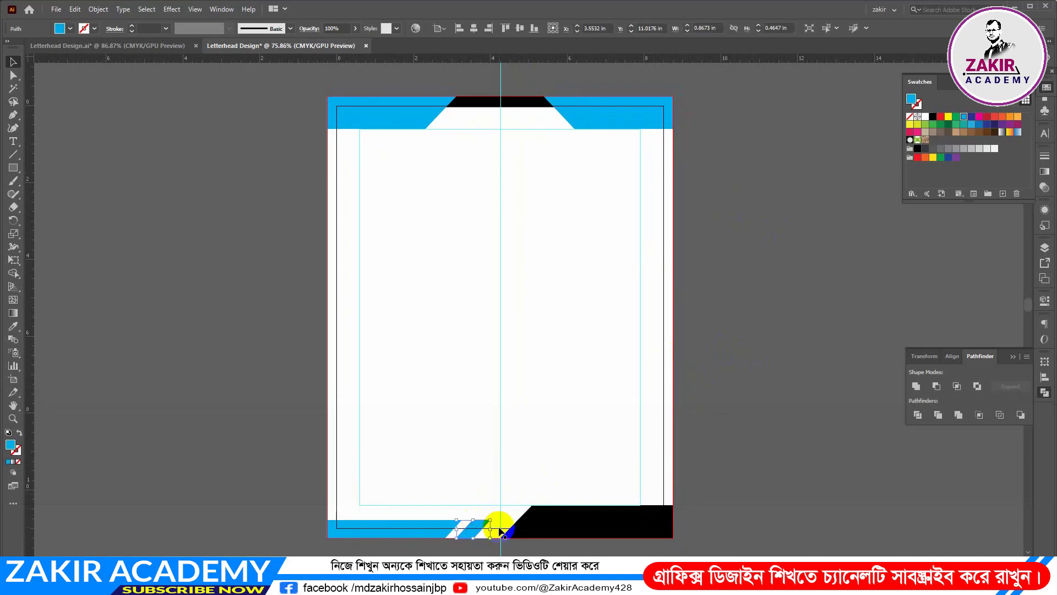
{"action": "left_click", "coordinate": [980, 125]}
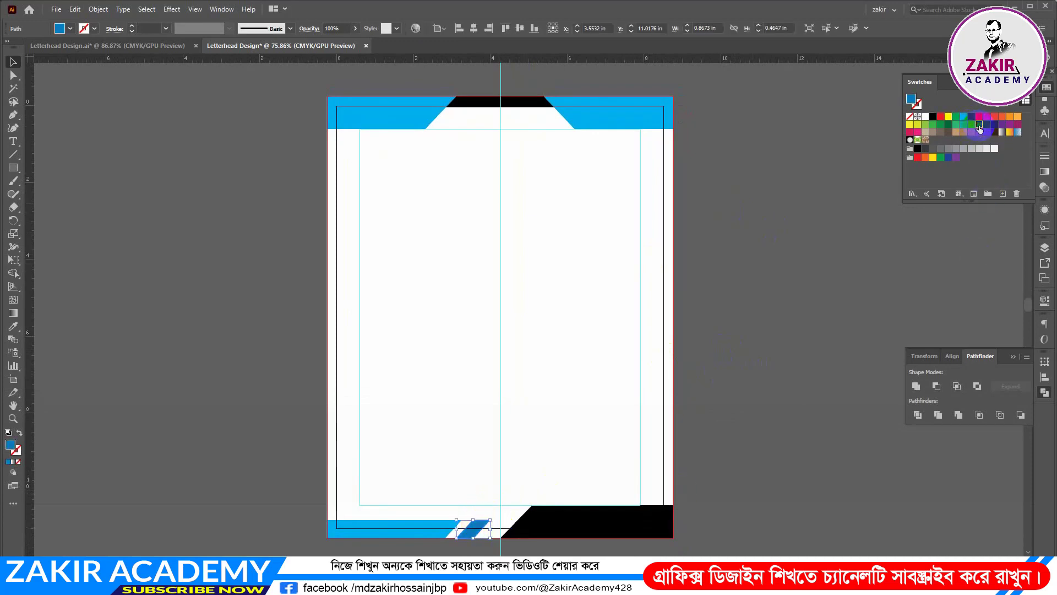
{"action": "left_click", "coordinate": [749, 323]}
{"action": "key", "text": "ctrl+space"}
{"action": "mouse_move", "coordinate": [627, 466]}
{"action": "left_mouse_down"}
{"action": "mouse_move", "coordinate": [668, 468]}
{"action": "mouse_move", "coordinate": [645, 460]}
{"action": "left_mouse_up"}
{"action": "key", "text": "space"}
{"action": "left_click_drag", "start_coordinate": [745, 406], "coordinate": [748, 347]}
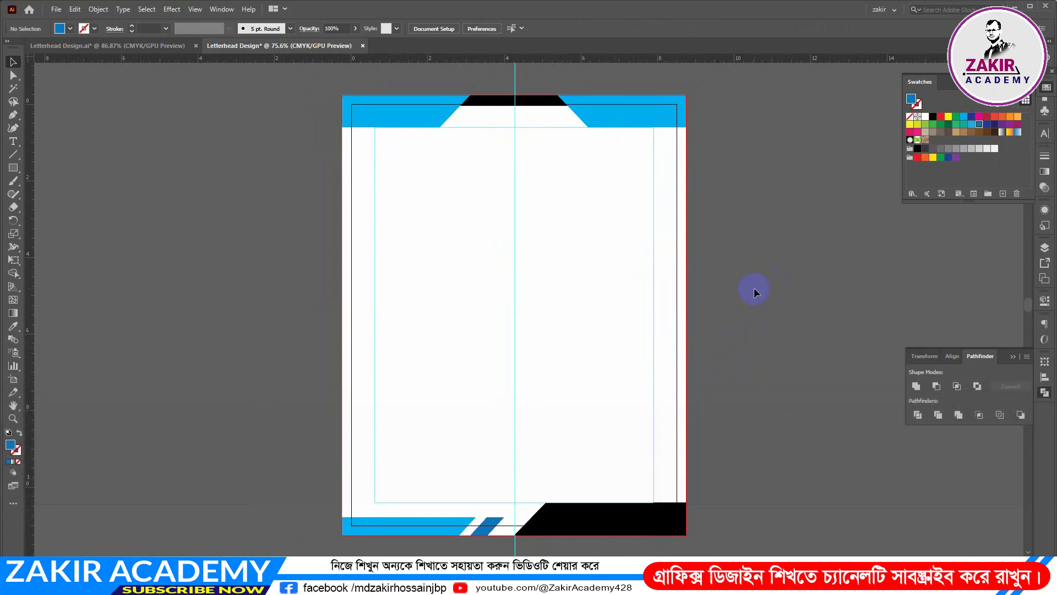
Copy the addressee text block from the reference letterhead into the new letterhead, aligned to the page's left margin guide
{"action": "left_click", "coordinate": [160, 46]}
{"action": "scroll", "coordinate": [269, 243], "scroll_direction": "up", "scroll_amount": 8}
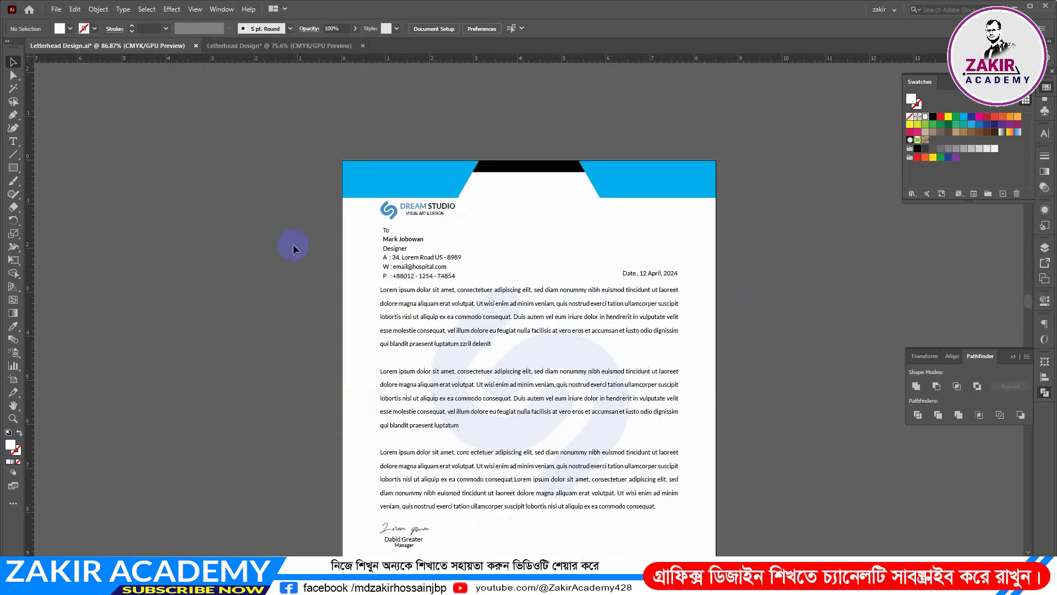
{"action": "left_click_drag", "start_coordinate": [425, 238], "coordinate": [440, 274]}
{"action": "left_click", "coordinate": [419, 275]}
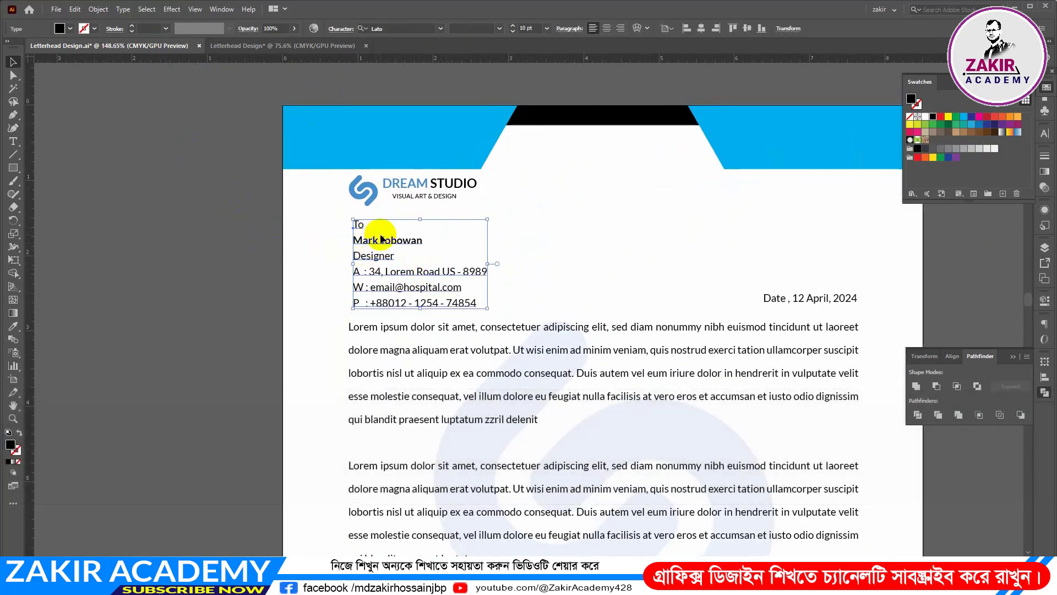
{"action": "left_click", "coordinate": [178, 269]}
{"action": "left_click", "coordinate": [413, 274]}
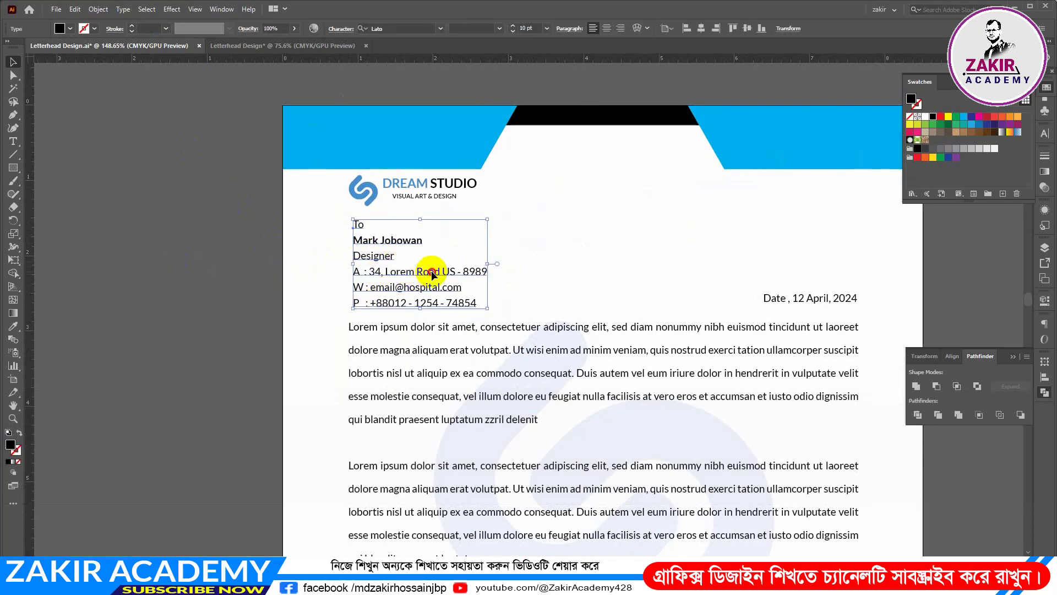
{"action": "left_click_drag", "start_coordinate": [432, 274], "coordinate": [414, 206]}
{"action": "left_click", "coordinate": [219, 238]}
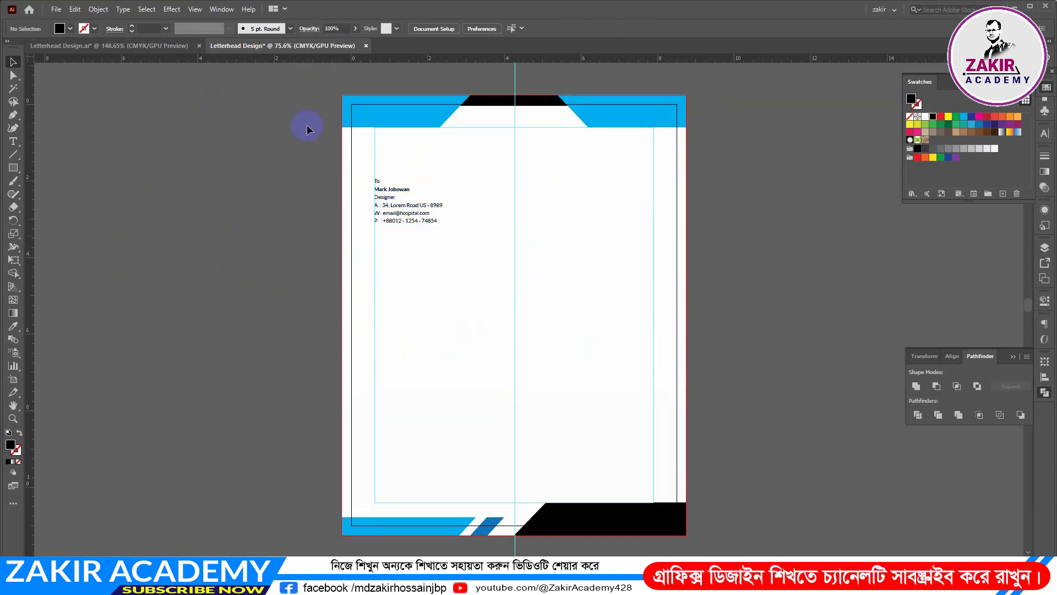
Delete the stray copy of the addressee block beside the reference letterhead's artboard
{"action": "left_click", "coordinate": [150, 49]}
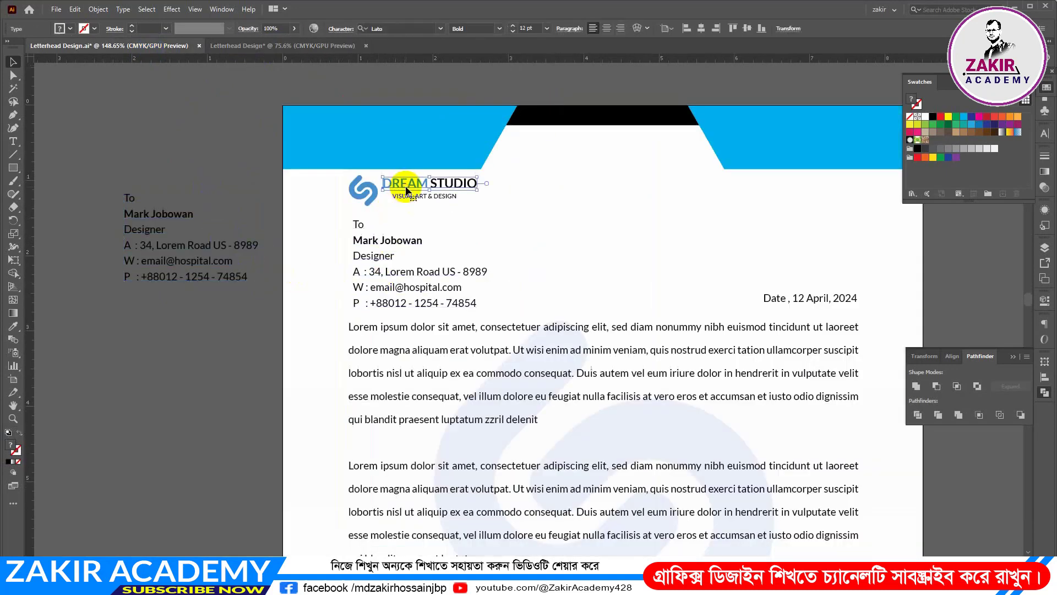
{"action": "left_click", "coordinate": [189, 250]}
{"action": "key", "text": "Delete"}
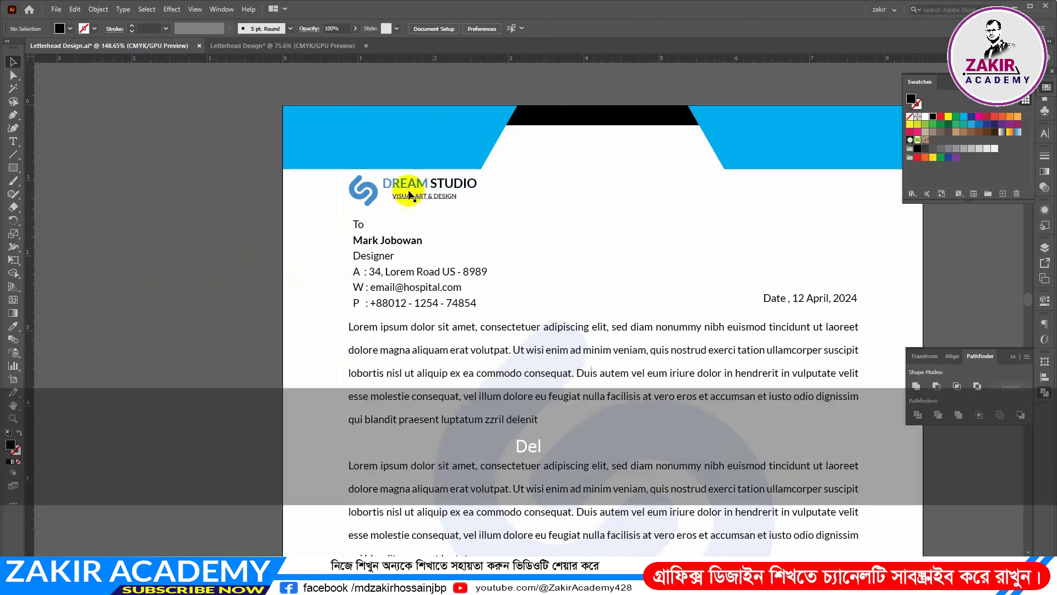
Copy the Dream Studio logo with its name and tagline from the reference into the new letterhead
{"action": "left_click", "coordinate": [424, 183]}
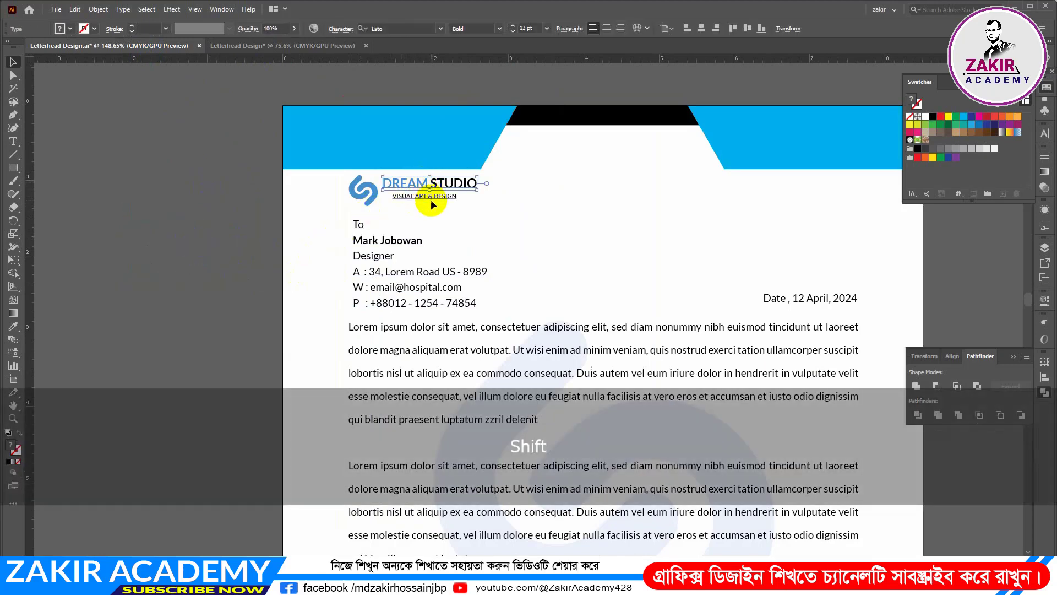
{"action": "left_click", "coordinate": [375, 199], "text": "shift"}
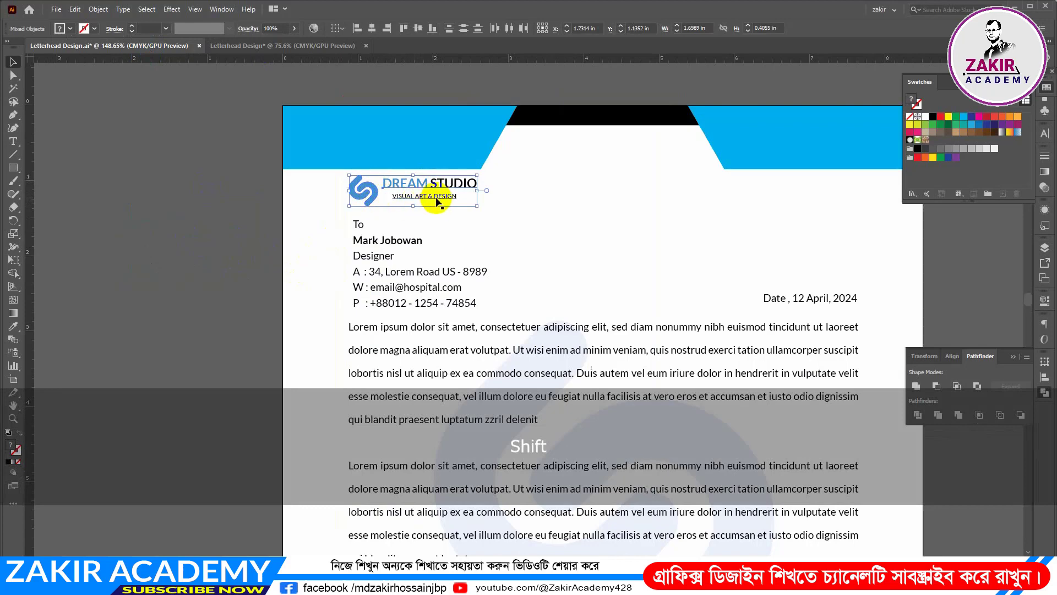
{"action": "left_click", "coordinate": [265, 45]}
{"action": "key", "text": "ctrl+v"}
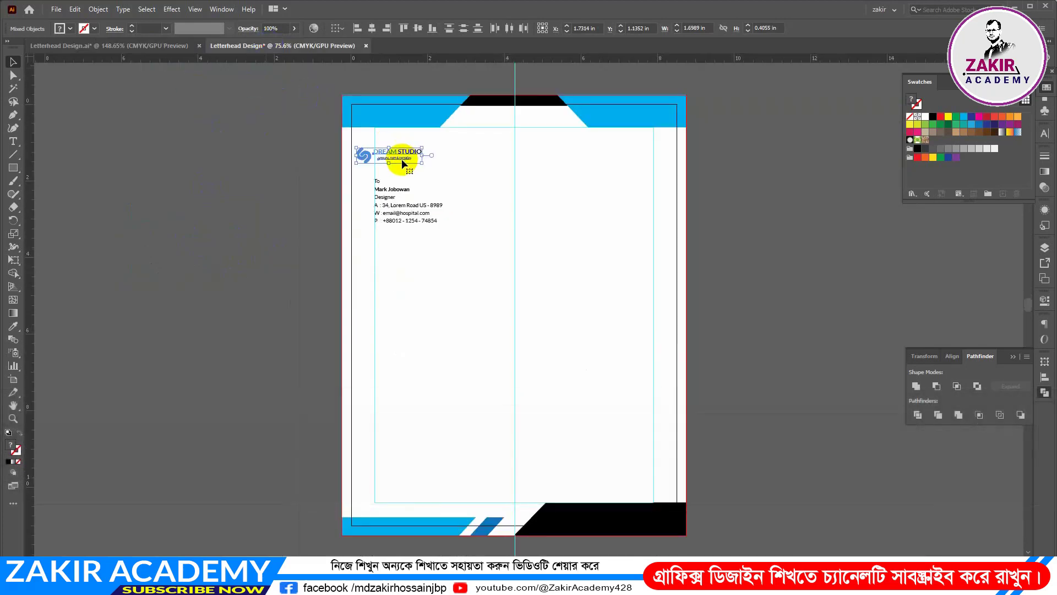
Group the logo parts and place the logo just below the blue header, beside the page's left margin guide
{"action": "key", "text": "ctrl+g"}
{"action": "key", "text": "ctrl+space"}
{"action": "left_click_drag", "start_coordinate": [398, 152], "coordinate": [520, 212]}
{"action": "left_click_drag", "start_coordinate": [491, 162], "coordinate": [456, 331]}
{"action": "left_click_drag", "start_coordinate": [381, 326], "coordinate": [424, 288]}
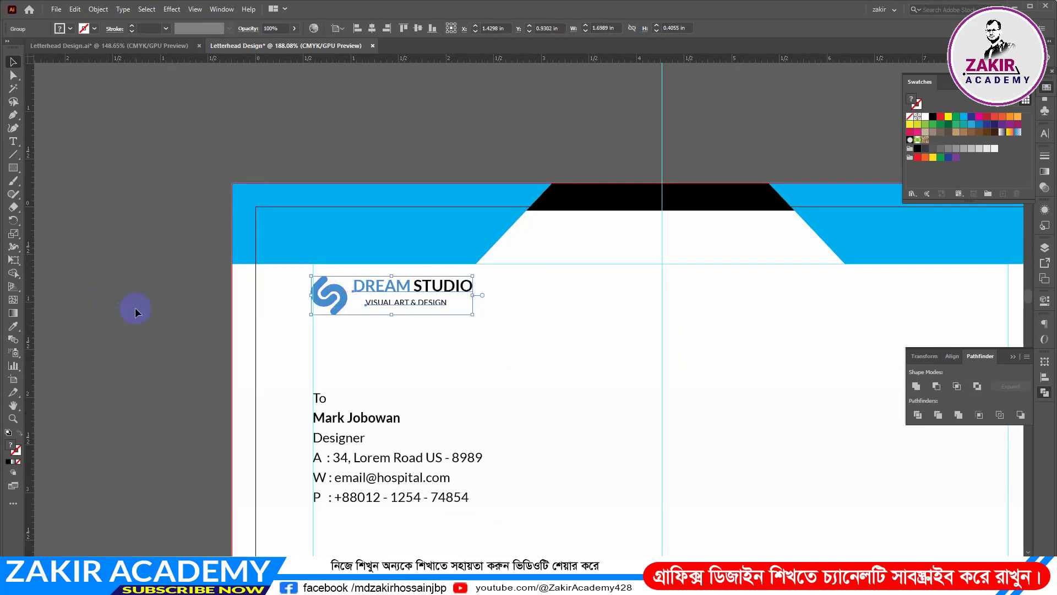
{"action": "left_click_drag", "start_coordinate": [406, 288], "coordinate": [411, 292]}
{"action": "left_click", "coordinate": [178, 295]}
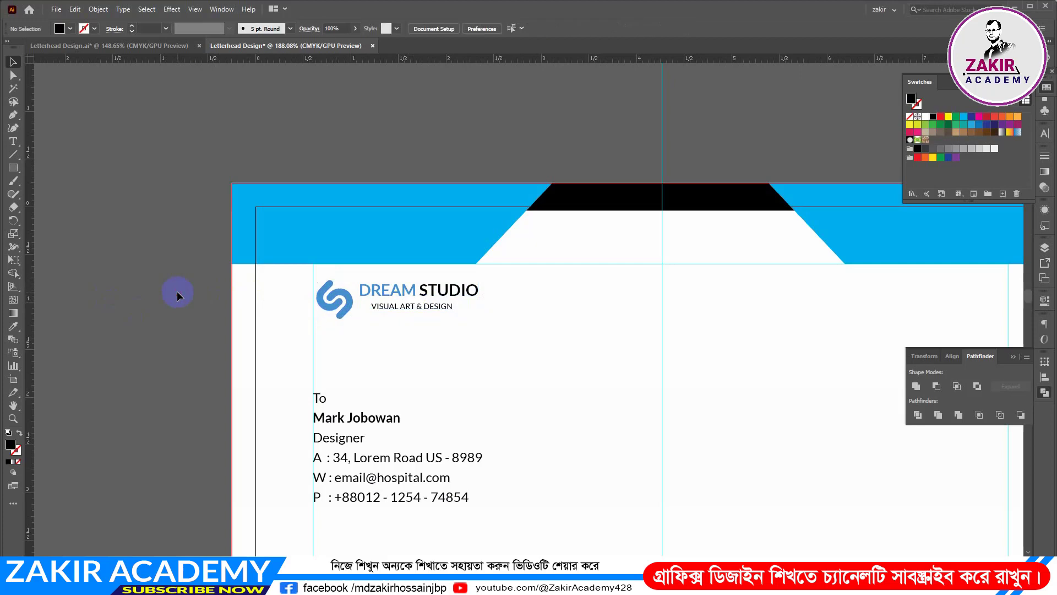
Move the addressee text block up about 0.3 in toward the logo, keeping it on the left margin guide
{"action": "left_click_drag", "start_coordinate": [354, 417], "coordinate": [365, 390]}
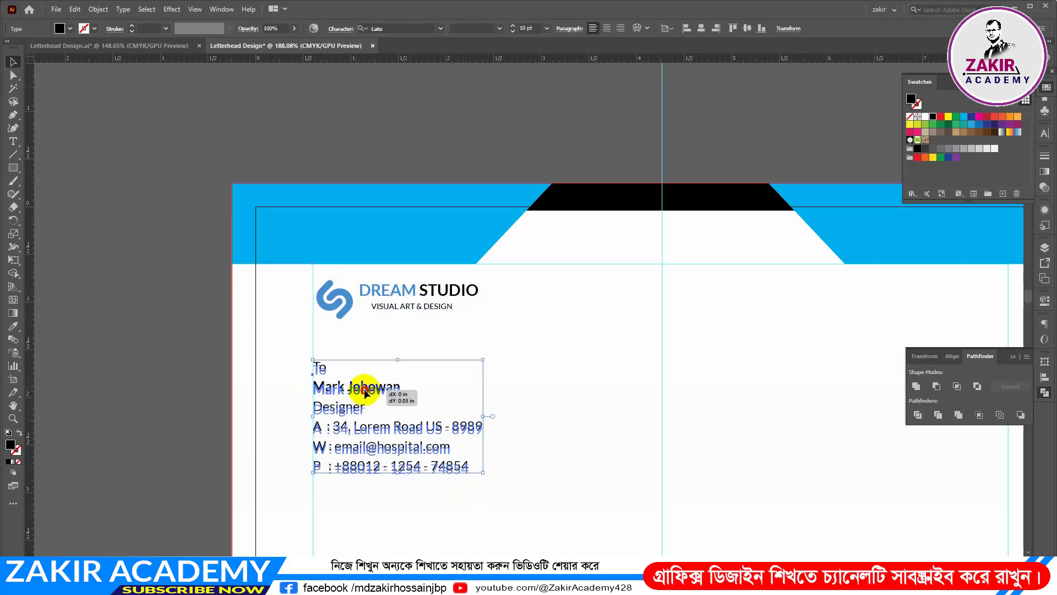
{"action": "left_click", "coordinate": [131, 347]}
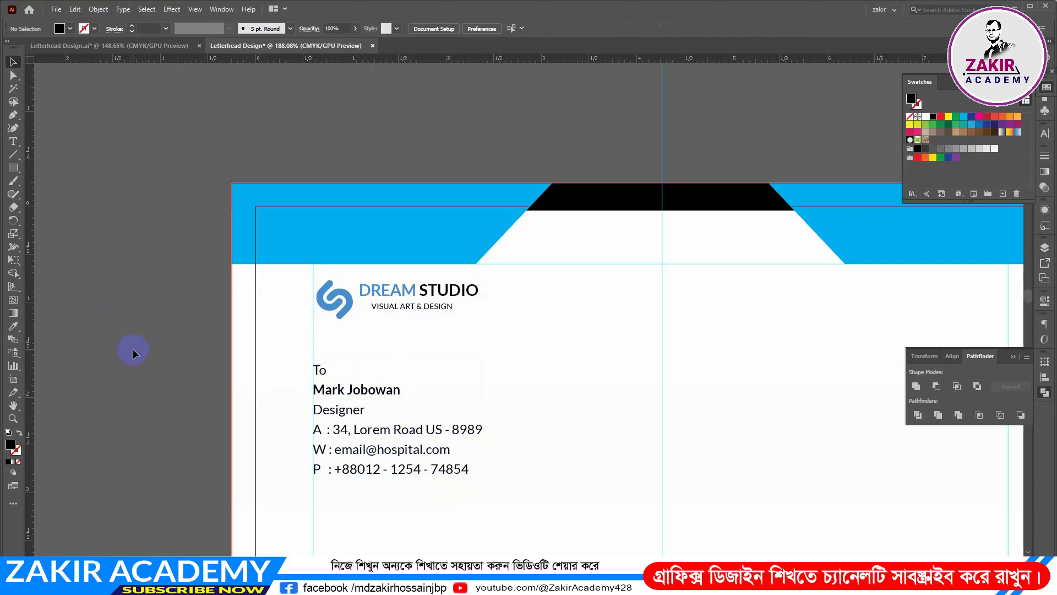
{"action": "scroll", "coordinate": [366, 353], "scroll_direction": "down", "scroll_amount": 2}
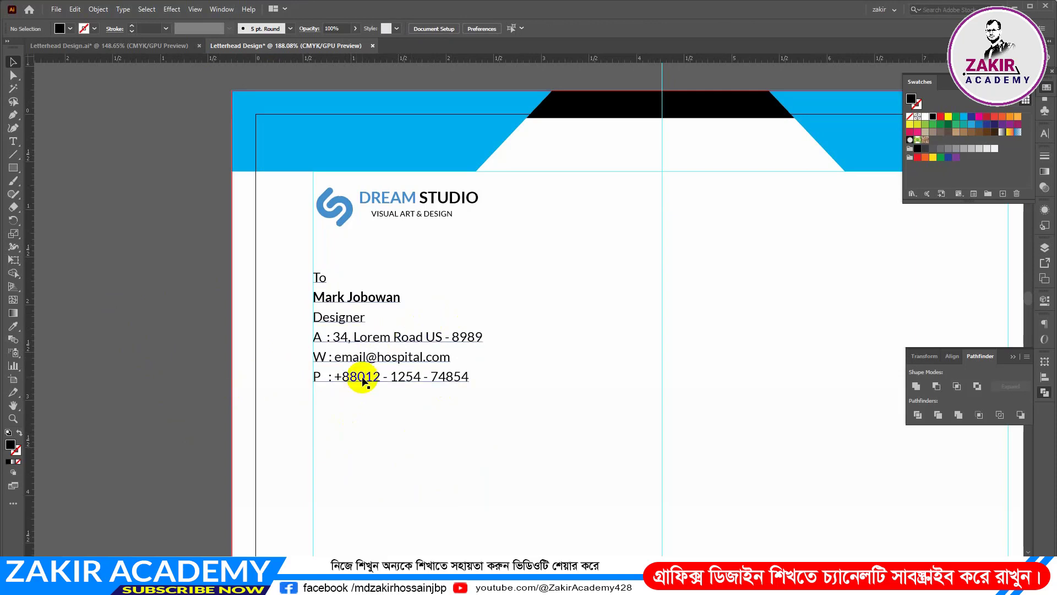
Copy the reference's date line into the new letterhead, against the right margin guide and level with the addressee's phone line
{"action": "left_click", "coordinate": [157, 46]}
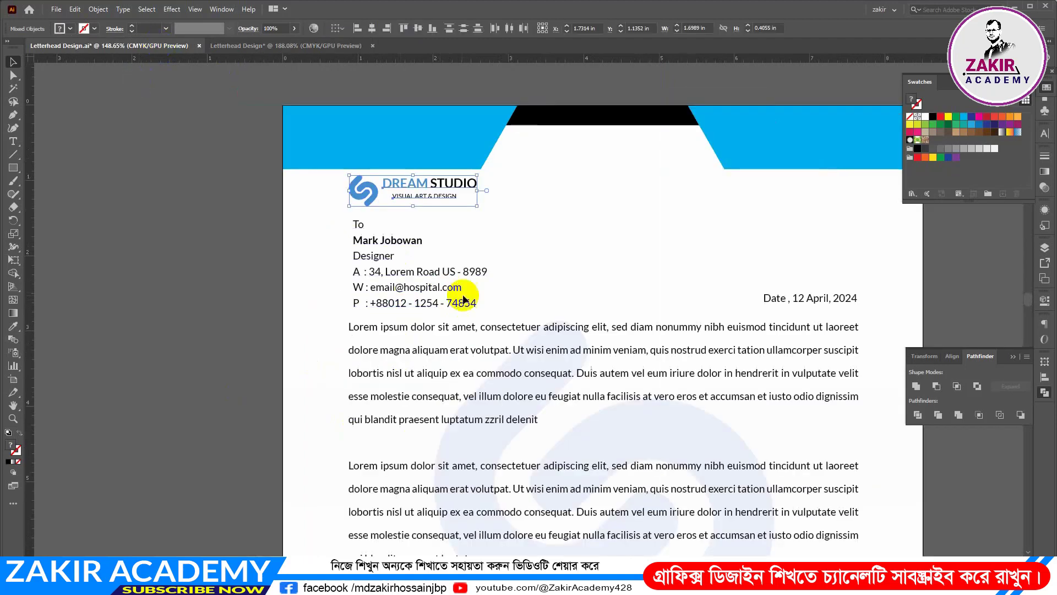
{"action": "left_click", "coordinate": [812, 300]}
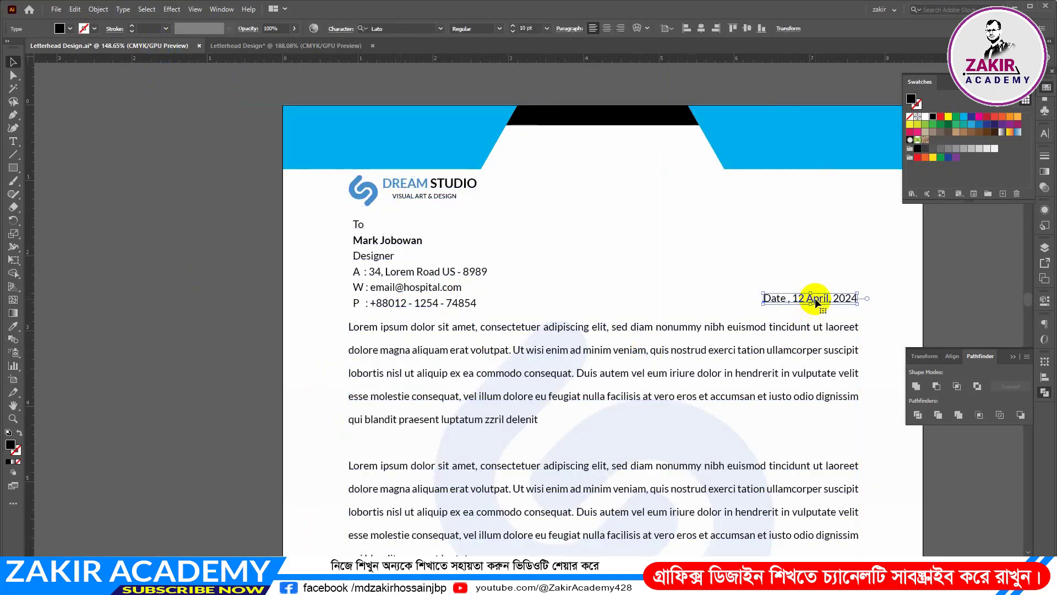
{"action": "left_click_drag", "start_coordinate": [816, 302], "coordinate": [684, 387]}
{"action": "key", "text": "space"}
{"action": "left_click_drag", "start_coordinate": [772, 389], "coordinate": [482, 317]}
{"action": "left_click_drag", "start_coordinate": [394, 314], "coordinate": [654, 311]}
{"action": "left_click", "coordinate": [835, 302]}
{"action": "left_click_drag", "start_coordinate": [725, 363], "coordinate": [601, 366]}
{"action": "left_click_drag", "start_coordinate": [601, 366], "coordinate": [594, 255]}
Examine the body text block in the reference letterhead
{"action": "left_click", "coordinate": [141, 46]}
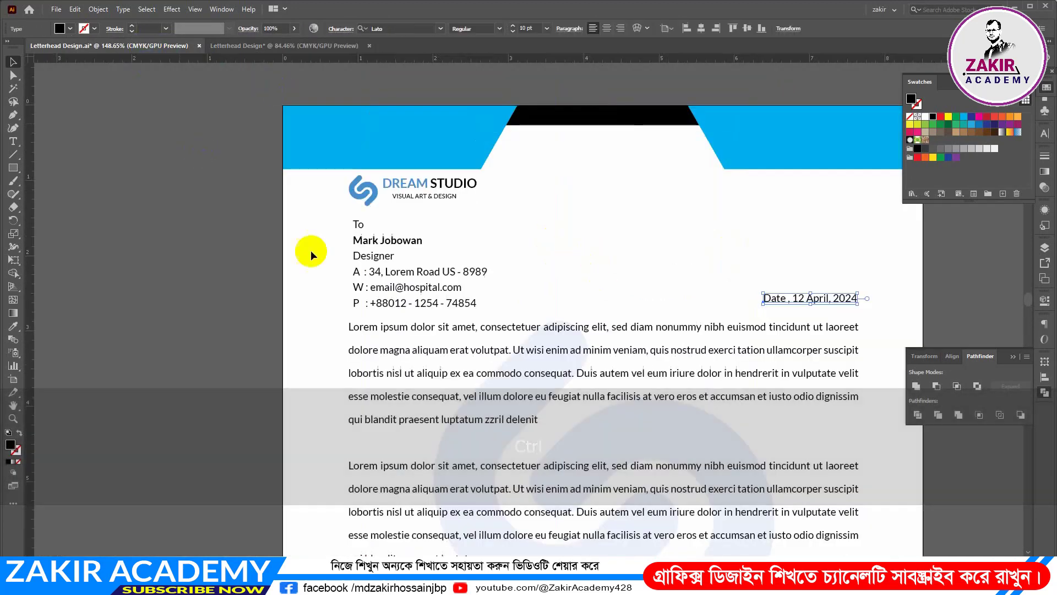
{"action": "scroll", "coordinate": [562, 342], "scroll_direction": "down", "scroll_amount": 2}
{"action": "left_click_drag", "start_coordinate": [646, 409], "coordinate": [564, 401]}
{"action": "left_click_drag", "start_coordinate": [661, 382], "coordinate": [524, 242]}
{"action": "left_click", "coordinate": [477, 215]}
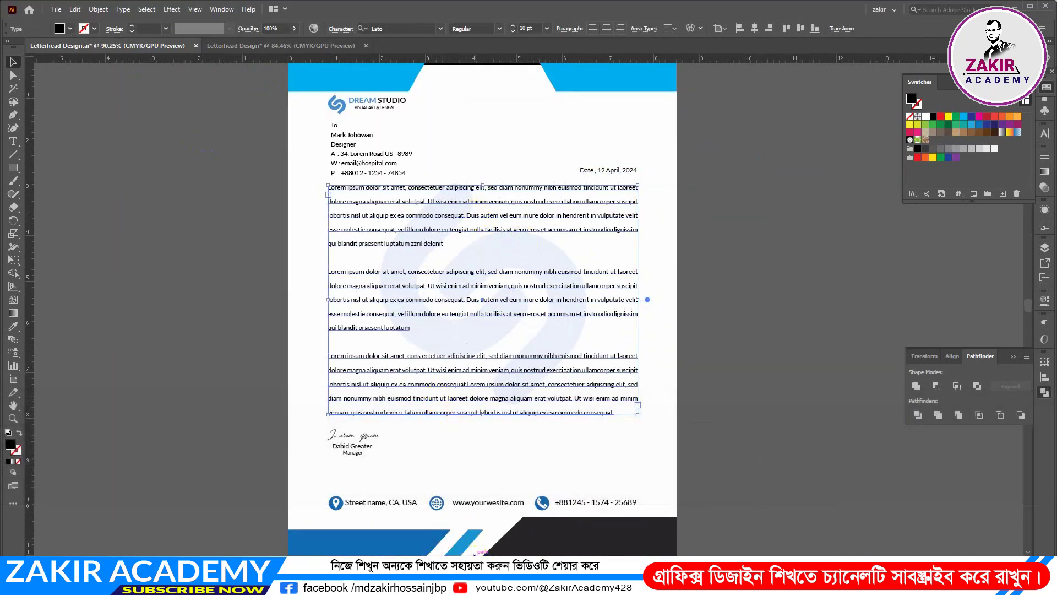
Switch to Firefox and search Google for "lorem ipsum"
{"action": "left_click", "coordinate": [490, 582]}
{"action": "left_click", "coordinate": [421, 290]}
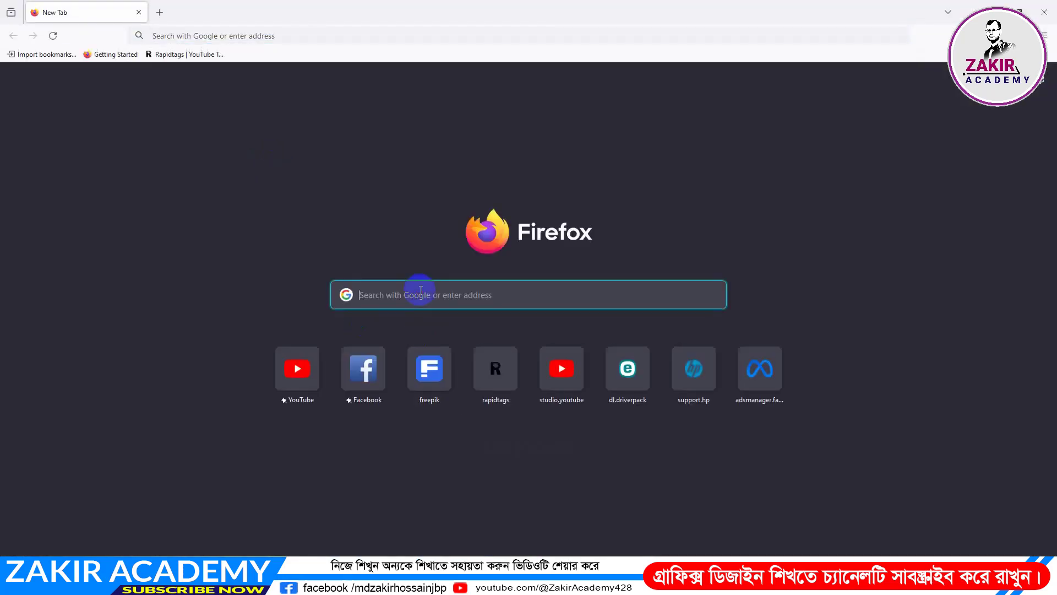
{"action": "type", "text": "lor"}
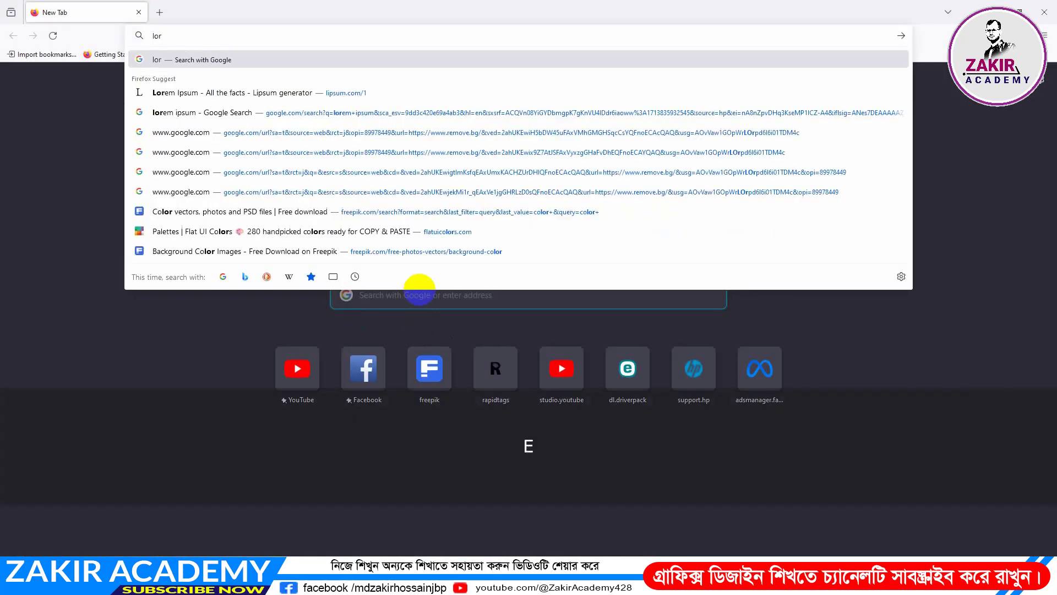
{"action": "type", "text": "em is"}
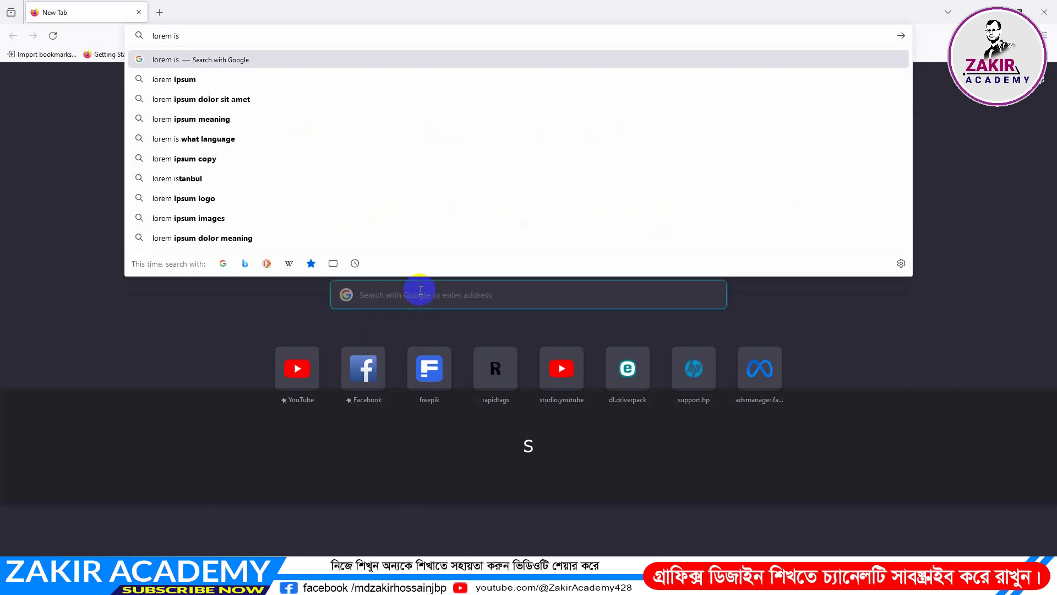
{"action": "key", "text": "Down"}
{"action": "key", "text": "Return"}
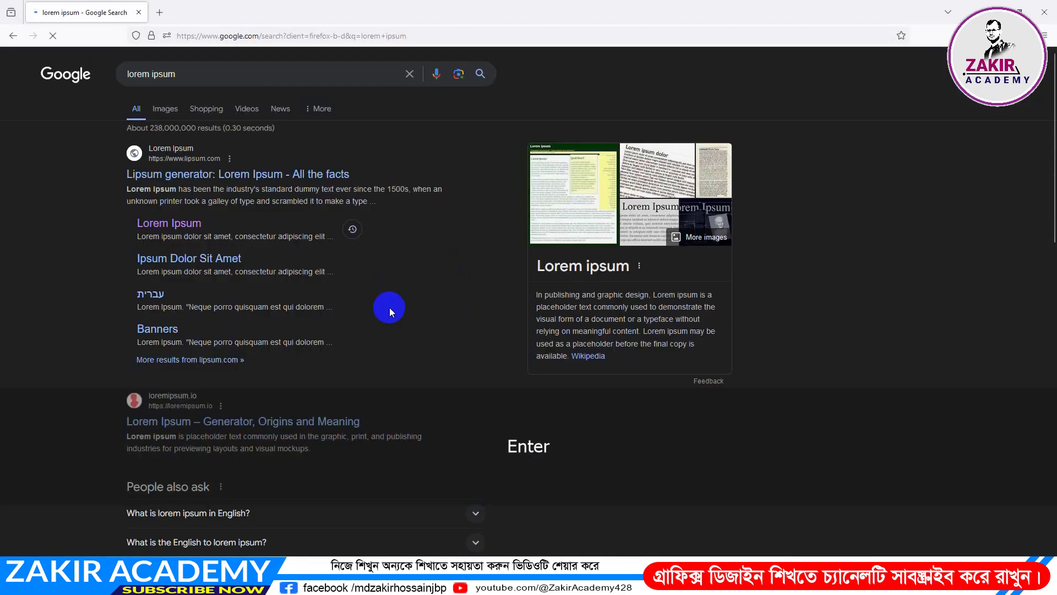
Open the lipsum.com home page from the search results in a new tab and find its "What is Lorem Ipsum?" passage
{"action": "middle_click", "coordinate": [156, 227]}
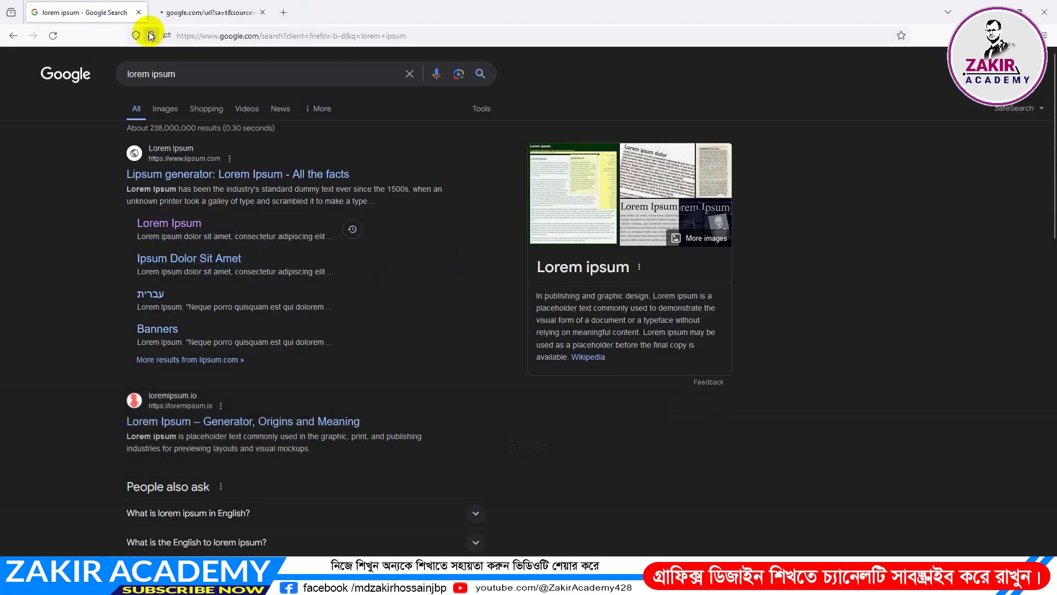
{"action": "left_click", "coordinate": [191, 13]}
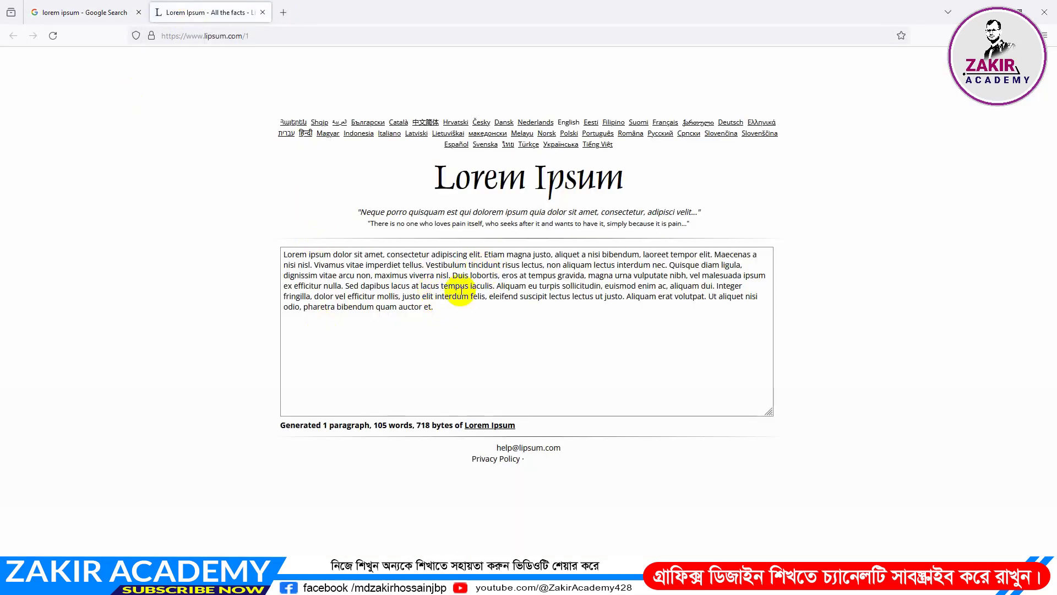
{"action": "left_click", "coordinate": [77, 14]}
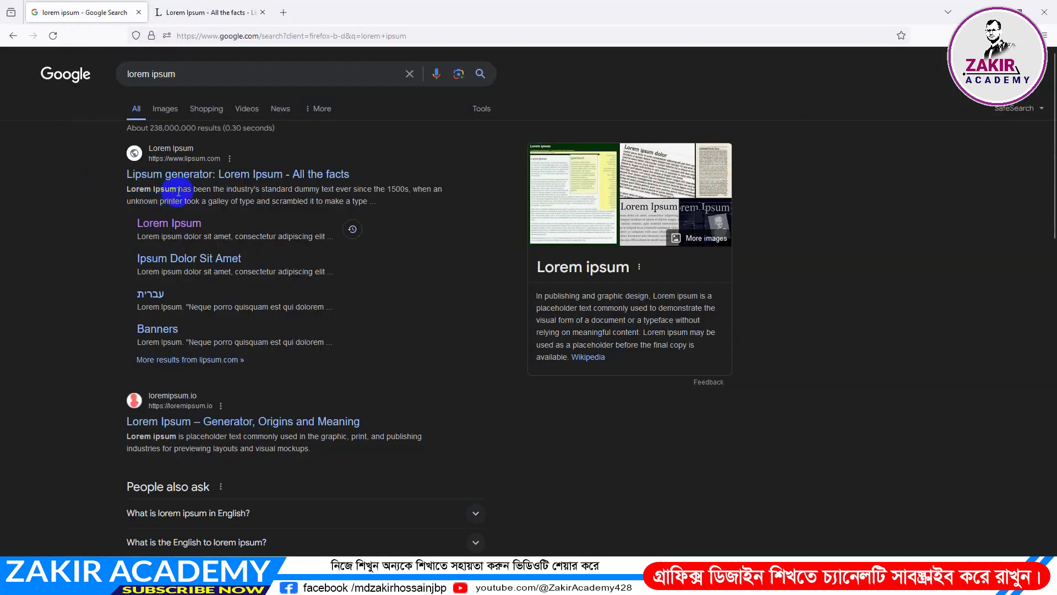
{"action": "middle_click", "coordinate": [165, 174]}
{"action": "left_click", "coordinate": [165, 13]}
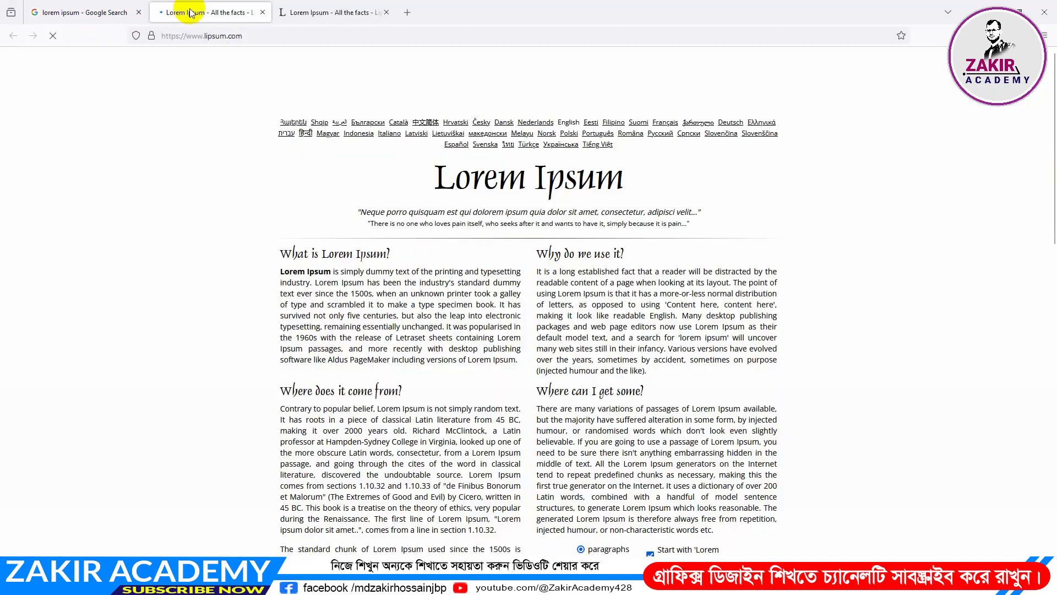
{"action": "scroll", "coordinate": [503, 352], "scroll_direction": "down", "scroll_amount": 5}
{"action": "scroll", "coordinate": [456, 263], "scroll_direction": "up", "scroll_amount": 5}
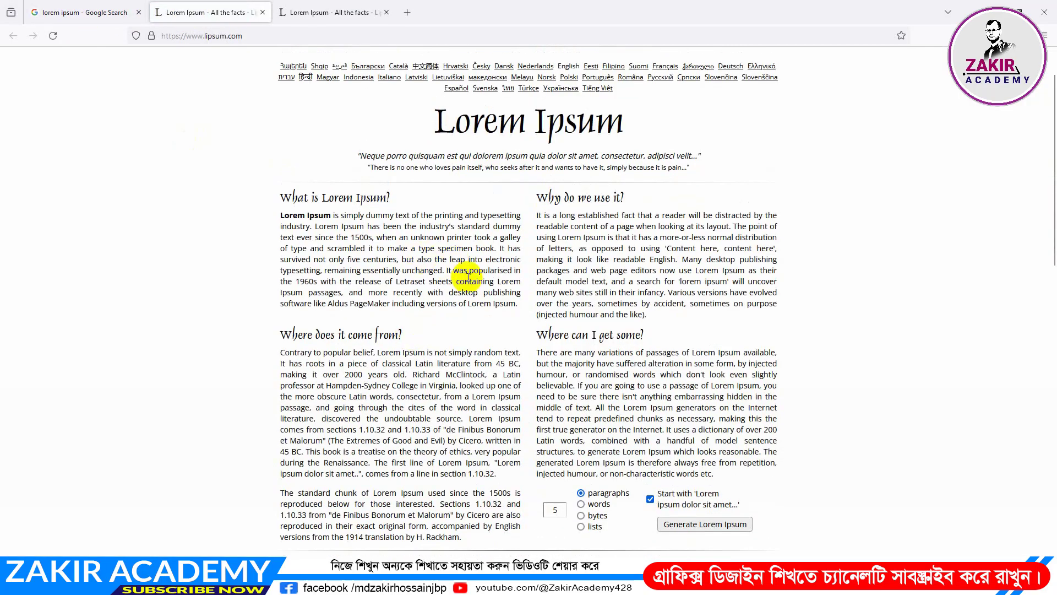
{"action": "left_click_drag", "start_coordinate": [466, 269], "coordinate": [379, 238]}
{"action": "left_click", "coordinate": [389, 268]}
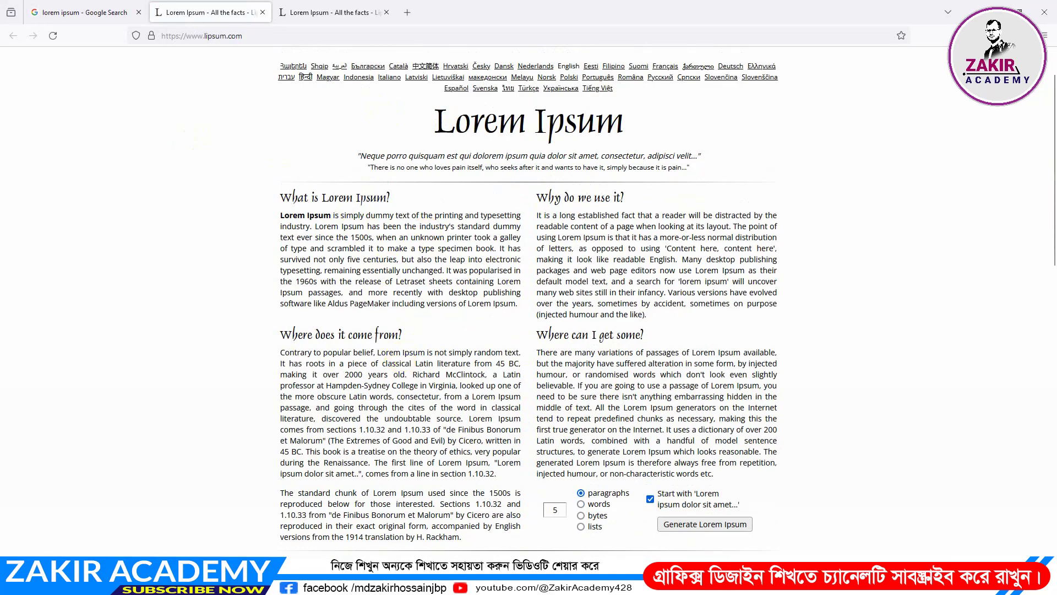
{"action": "left_click", "coordinate": [567, 583]}
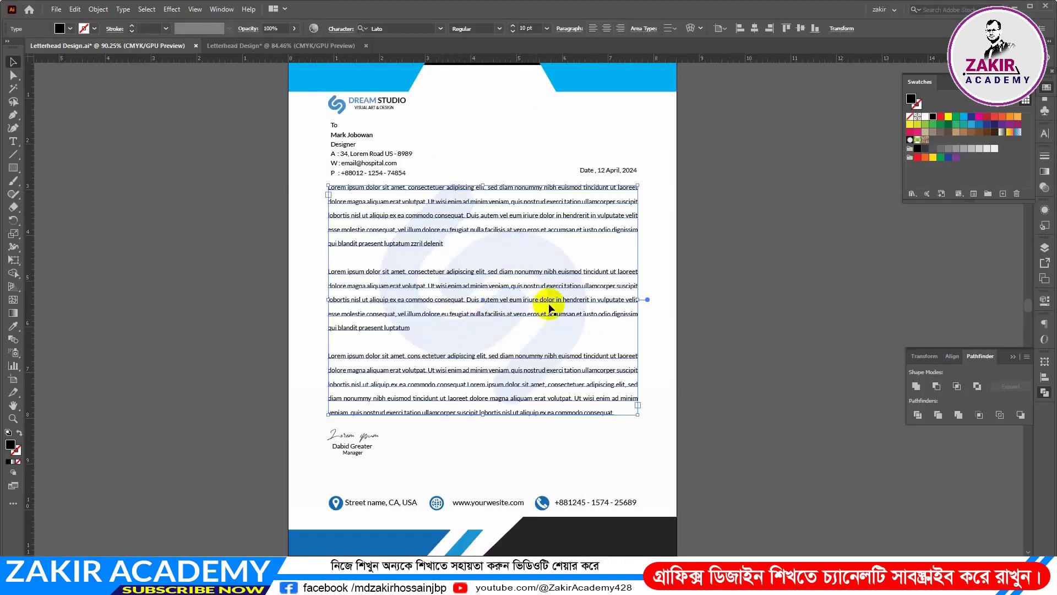
{"action": "left_click_drag", "start_coordinate": [499, 205], "coordinate": [559, 259]}
{"action": "key", "text": "Delete"}
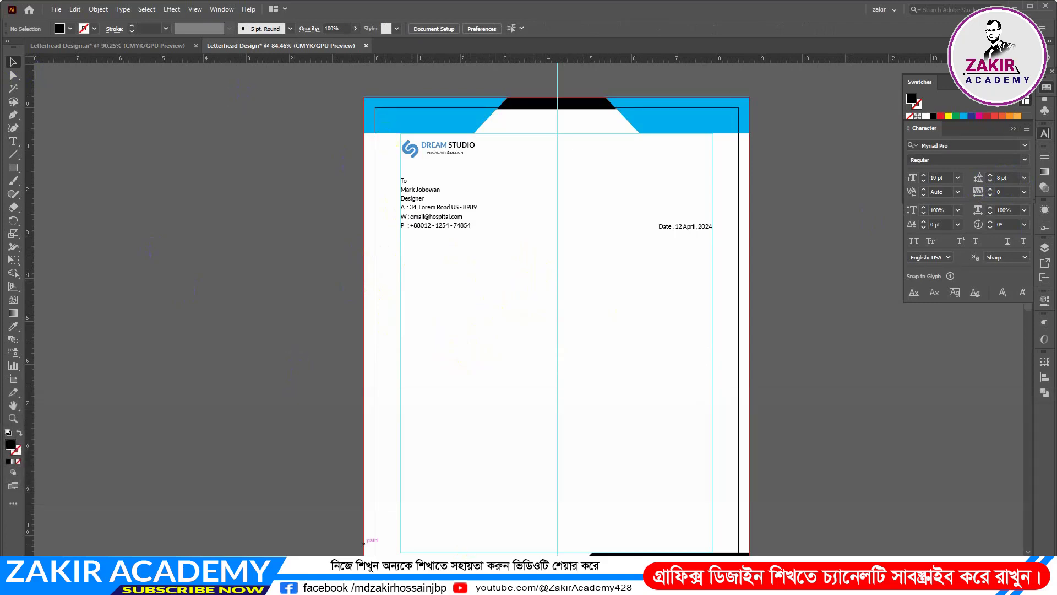
Copy the whole "What is Lorem Ipsum?" paragraph from lipsum.com in Firefox and return to the new letterhead in Illustrator
{"action": "left_click", "coordinate": [465, 584]}
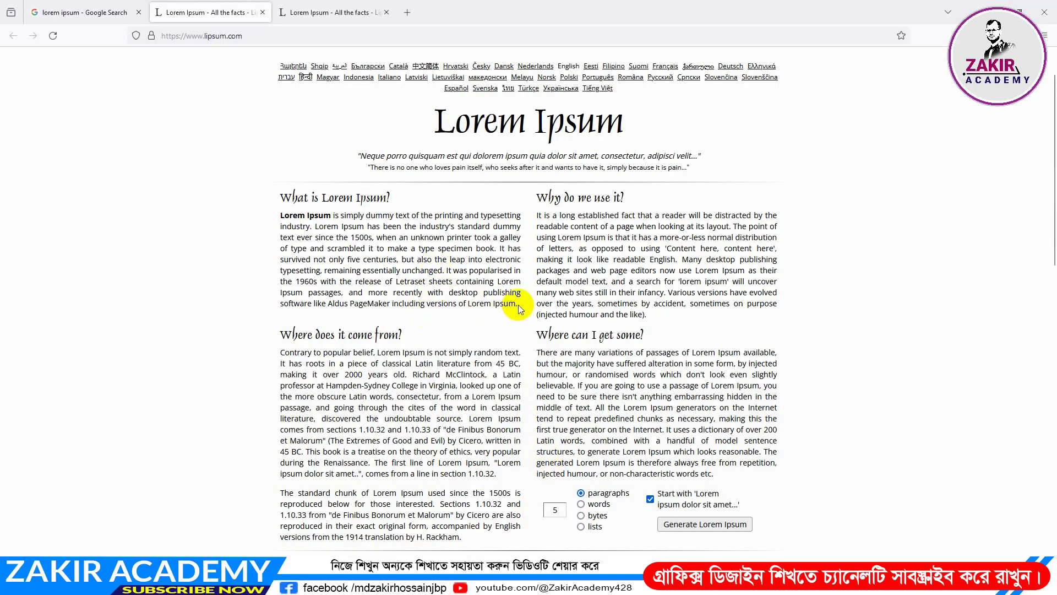
{"action": "left_click_drag", "start_coordinate": [517, 306], "coordinate": [283, 215]}
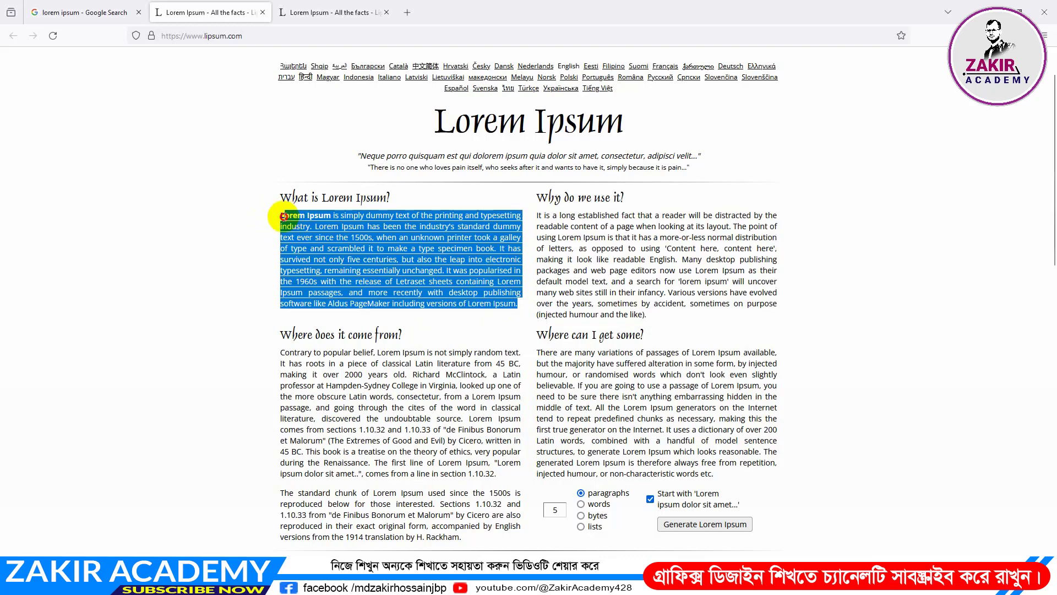
{"action": "key", "text": "ctrl+c"}
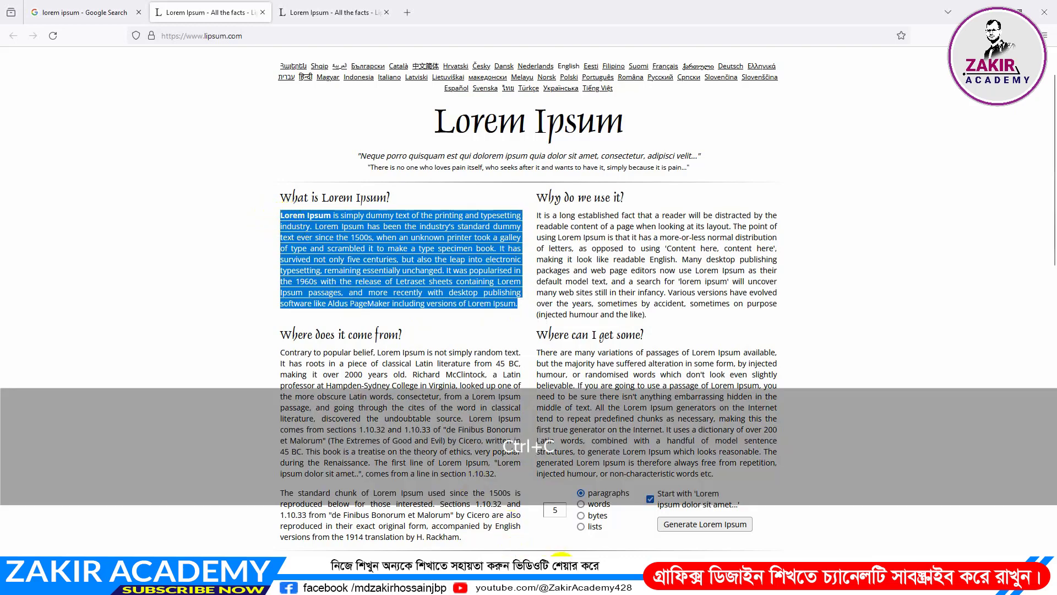
{"action": "mouse_move", "coordinate": [566, 584]}
{"action": "left_click", "coordinate": [566, 526]}
Create an area text frame about 7.3 by 2.6 in between the margin guides below the addressee block and paste the copied paragraph into it
{"action": "left_click", "coordinate": [13, 141]}
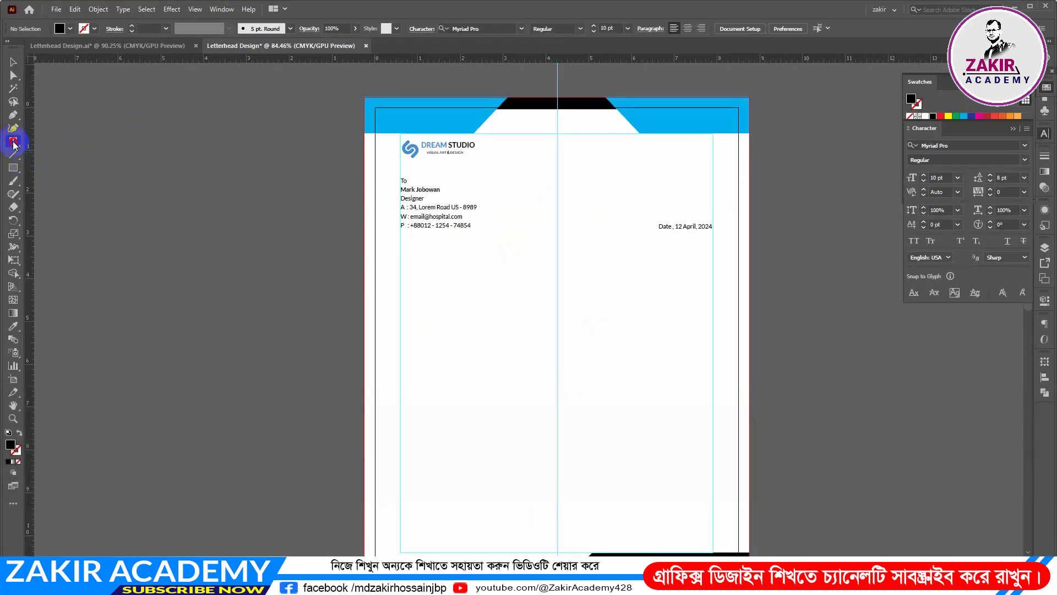
{"action": "left_click_drag", "start_coordinate": [401, 242], "coordinate": [714, 354]}
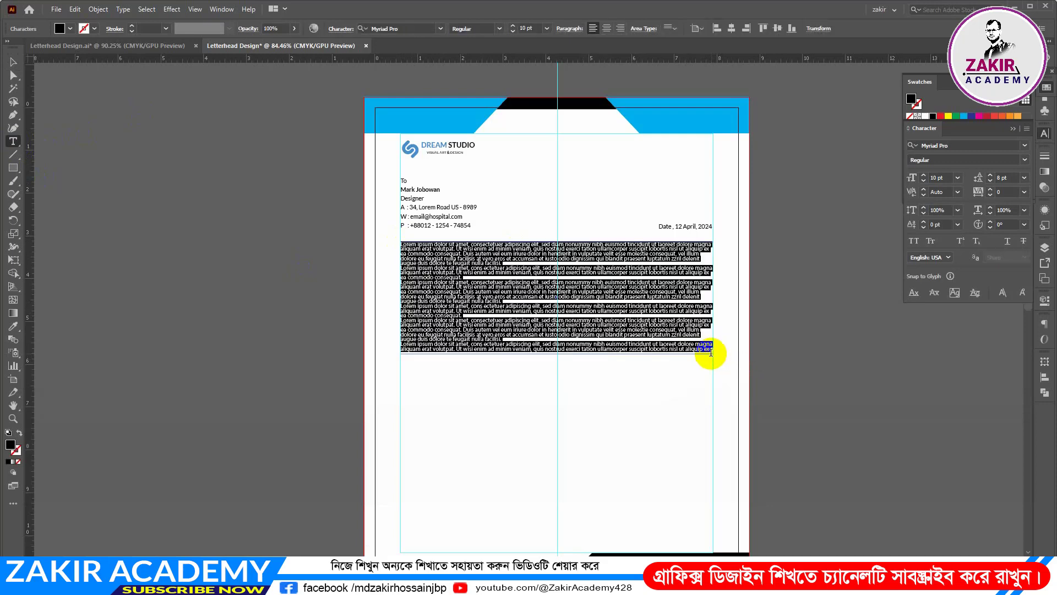
{"action": "key", "text": "ctrl"}
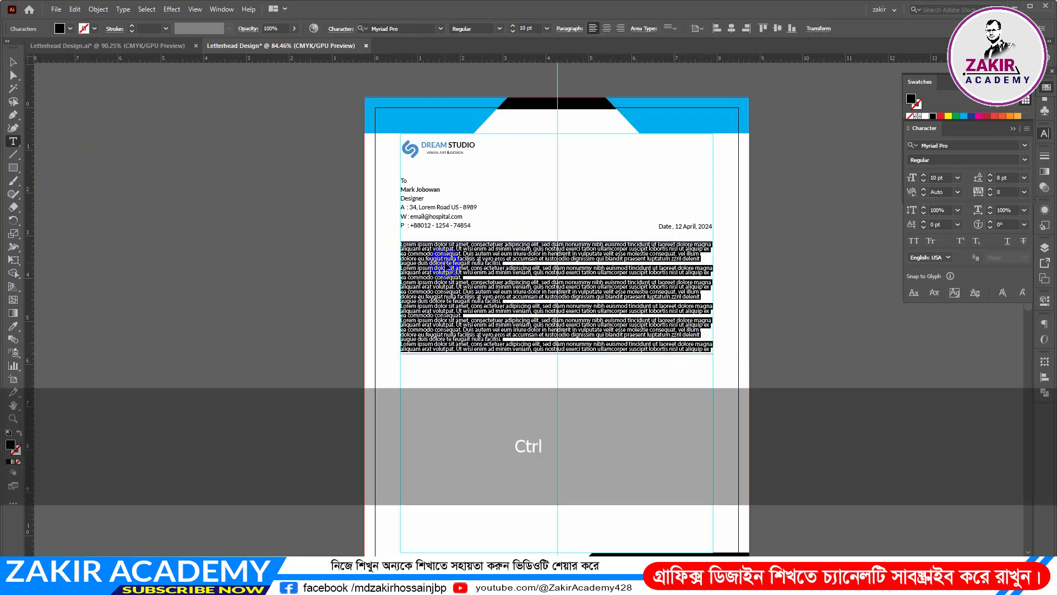
{"action": "key", "text": "ctrl+v"}
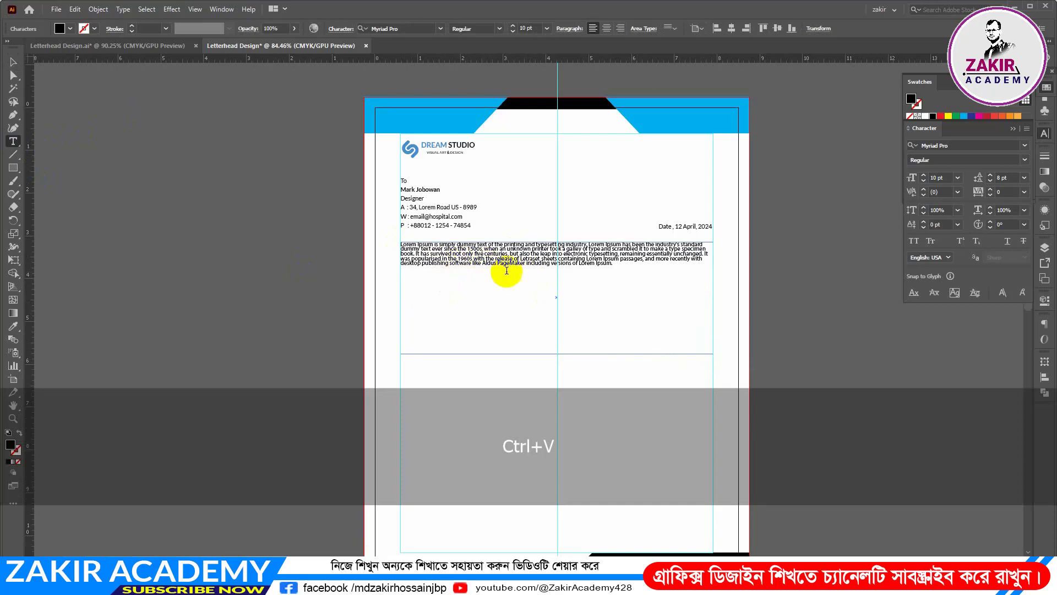
Set the leading of the pasted body paragraph to 15 pt
{"action": "left_click_drag", "start_coordinate": [616, 266], "coordinate": [351, 253]}
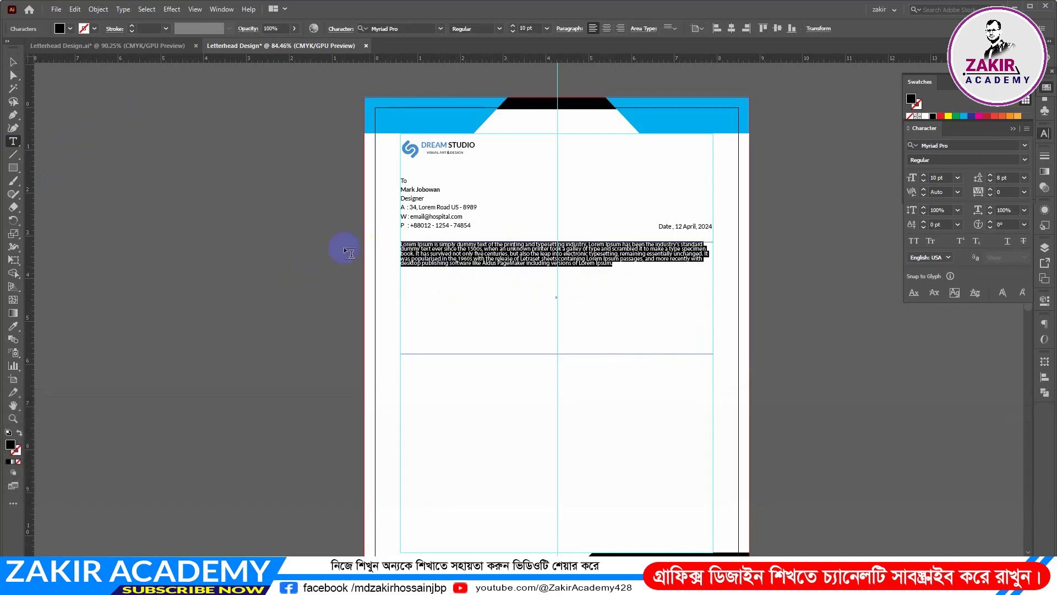
{"action": "double_click", "coordinate": [946, 177]}
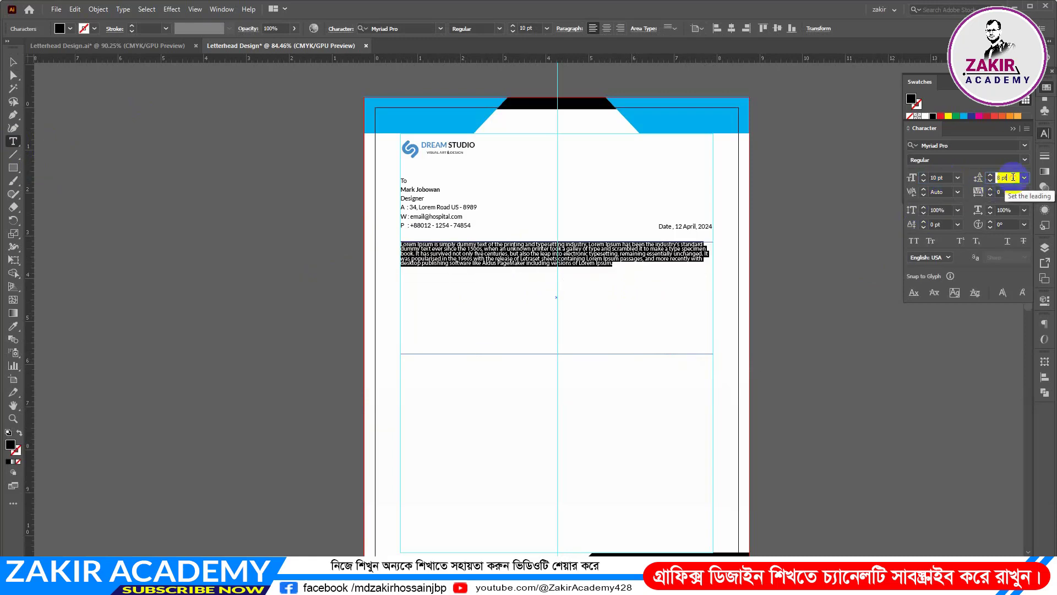
{"action": "key", "text": "Up"}
{"action": "key", "text": "Up"}
{"action": "key", "text": "Up"}
{"action": "key", "text": "Up"}
{"action": "key", "text": "Up"}
{"action": "key", "text": "Up"}
{"action": "key", "text": "Up"}
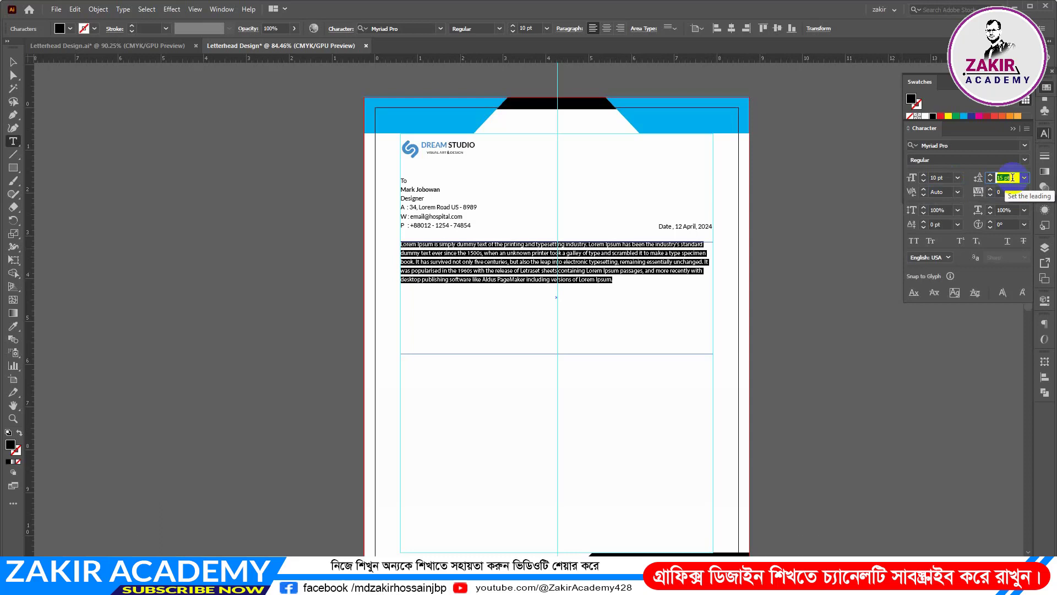
Copy the formatted body paragraph and paste a second copy below it, separated by a blank line
{"action": "left_click_drag", "start_coordinate": [626, 282], "coordinate": [377, 243]}
{"action": "key", "text": "ctrl"}
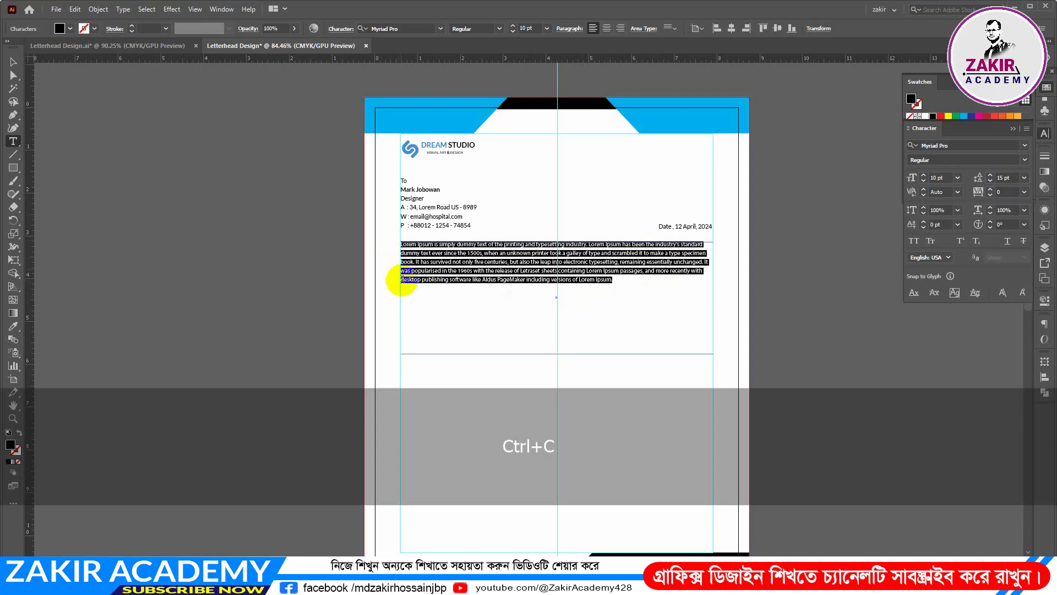
{"action": "left_click", "coordinate": [408, 292]}
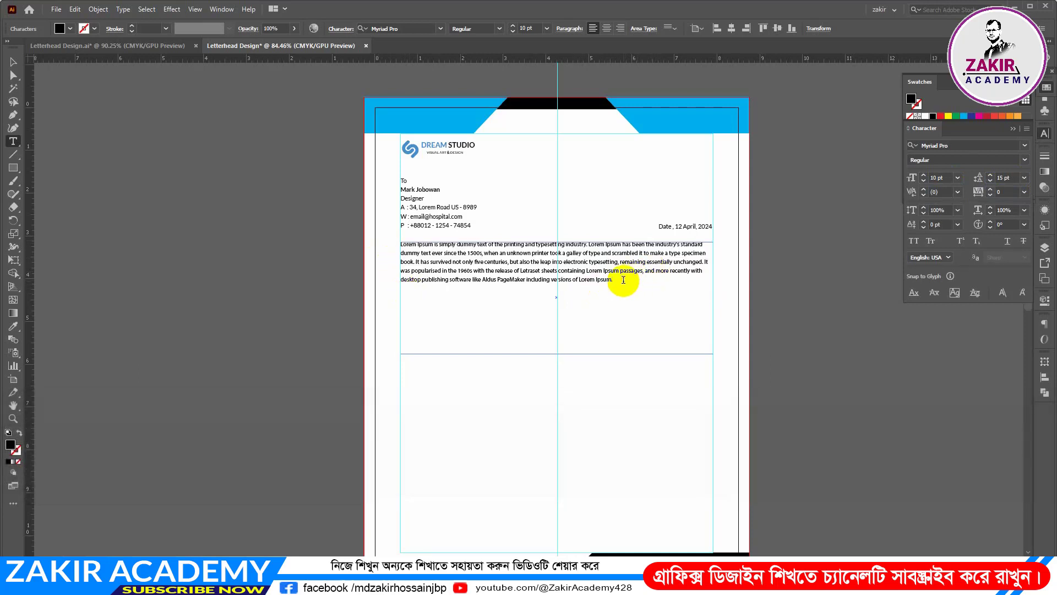
{"action": "key", "text": "Return"}
{"action": "key", "text": "ctrl+v"}
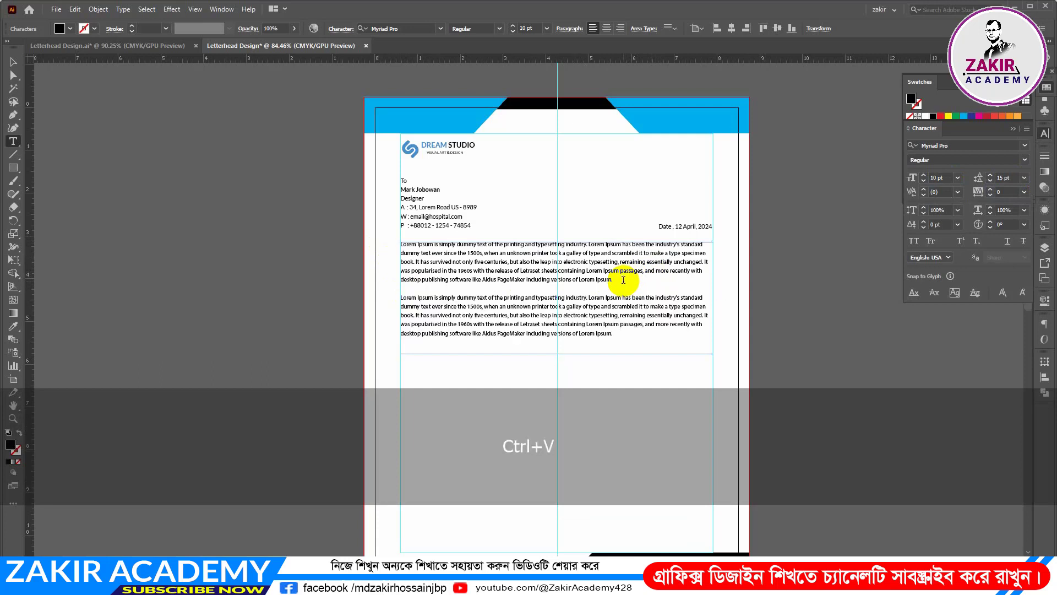
Paste another copy of the paragraph directly after the second one and finish editing the text
{"action": "key", "text": "ctrl"}
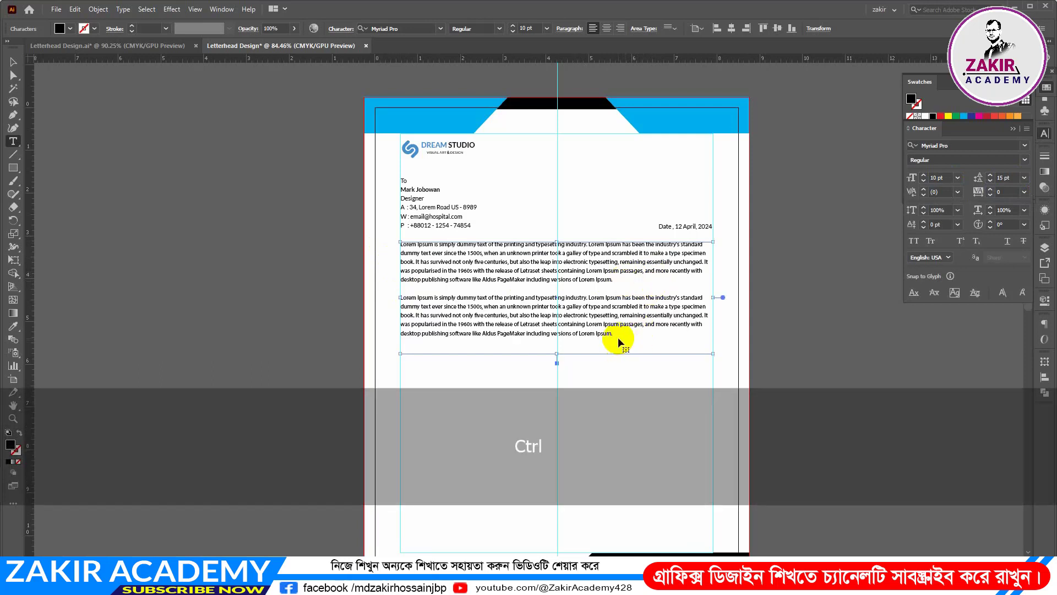
{"action": "key", "text": "ctrl+v"}
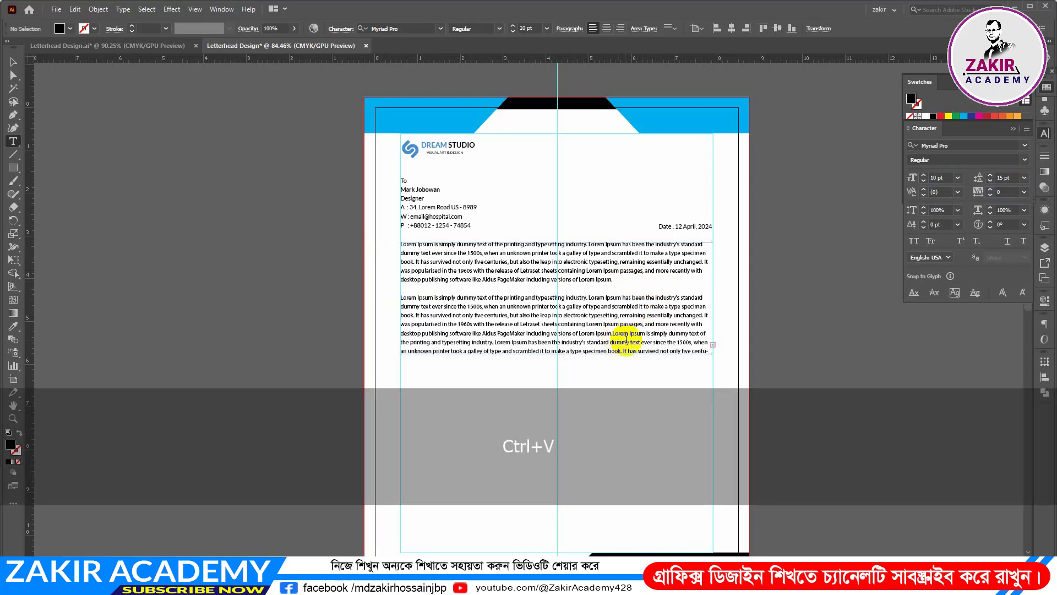
{"action": "left_click", "coordinate": [355, 313]}
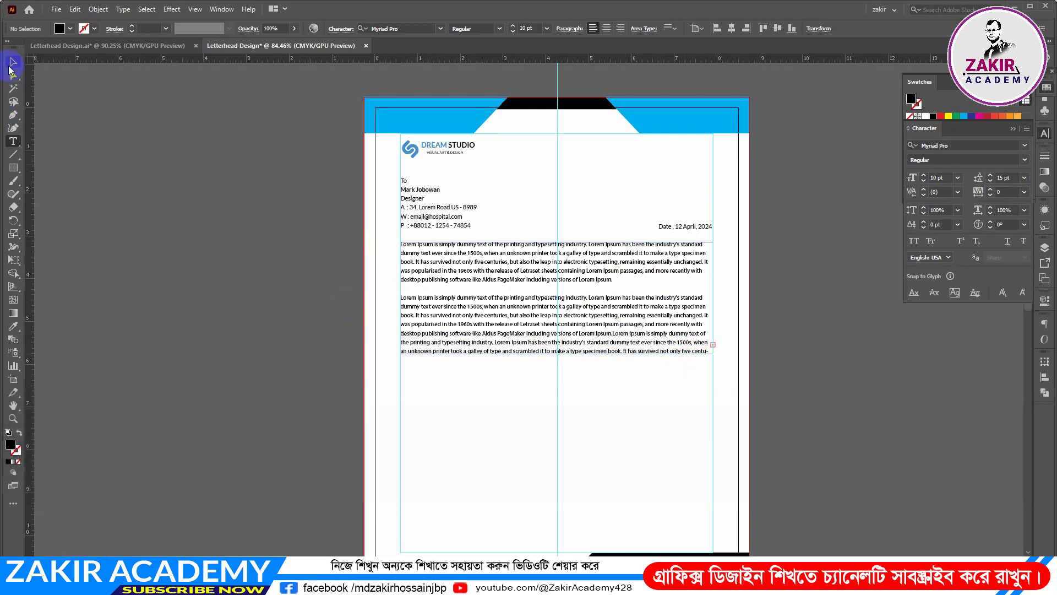
Extend the body text frame downward by about 3.2 in so the overflowing text fits
{"action": "left_click", "coordinate": [13, 62]}
{"action": "left_click", "coordinate": [537, 319]}
{"action": "left_click_drag", "start_coordinate": [557, 355], "coordinate": [557, 492]}
Paste one more copy of the paragraph on a new line at the end of the body text
{"action": "double_click", "coordinate": [517, 379]}
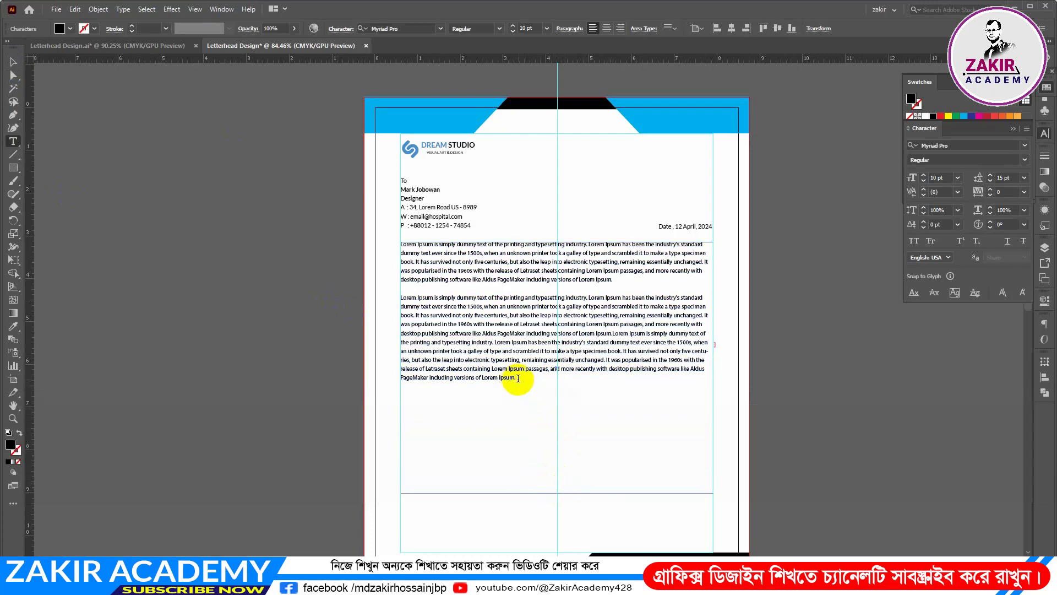
{"action": "key", "text": "ctrl"}
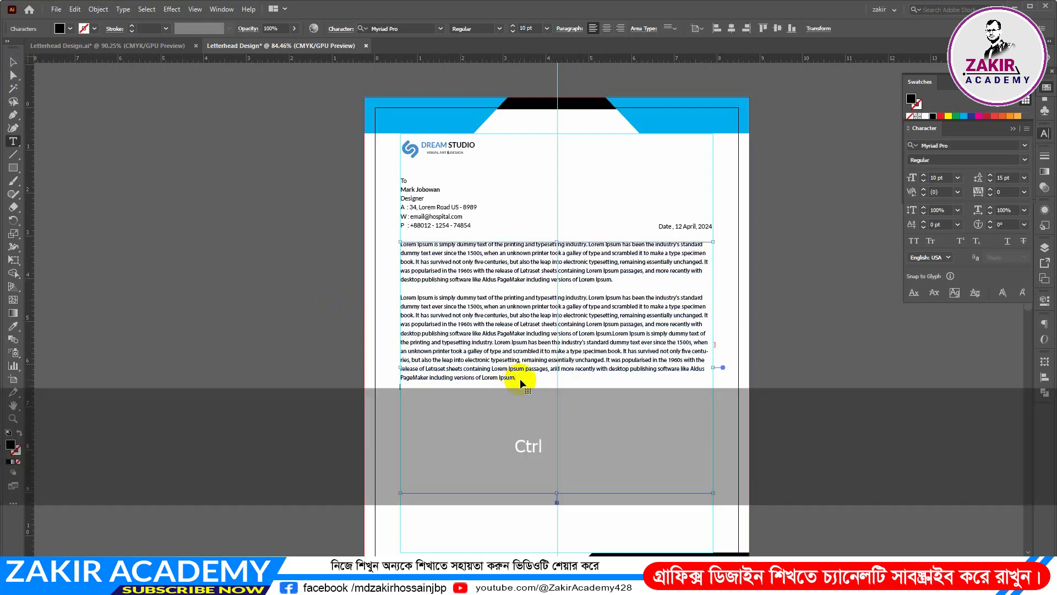
{"action": "key", "text": "ctrl+v"}
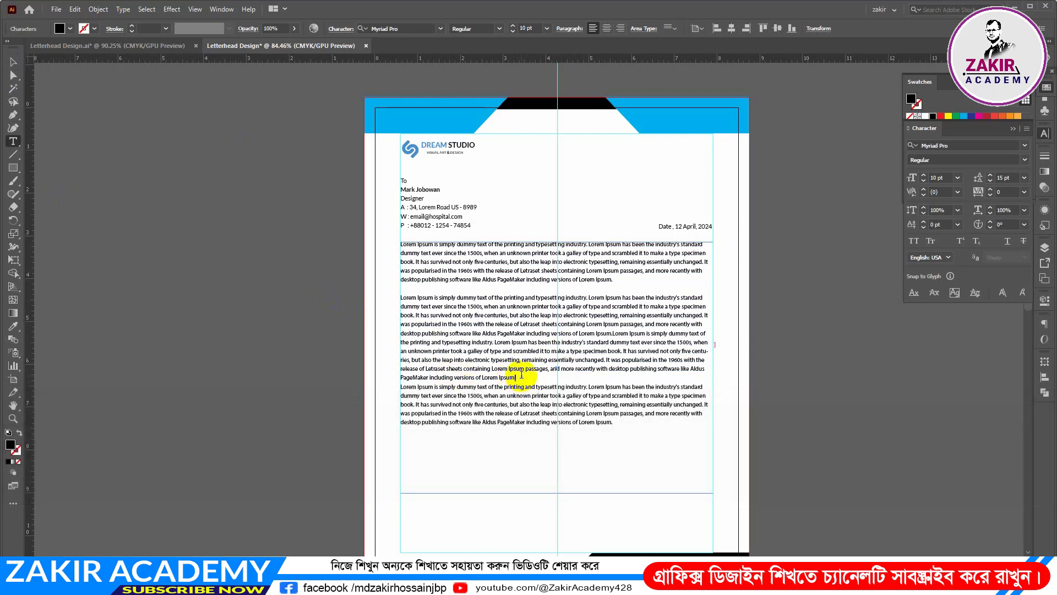
Insert a blank line before the last paragraph and shorten the body text frame to end just below the text
{"action": "key", "text": "Return"}
{"action": "scroll", "coordinate": [523, 430], "scroll_direction": "down", "scroll_amount": 2}
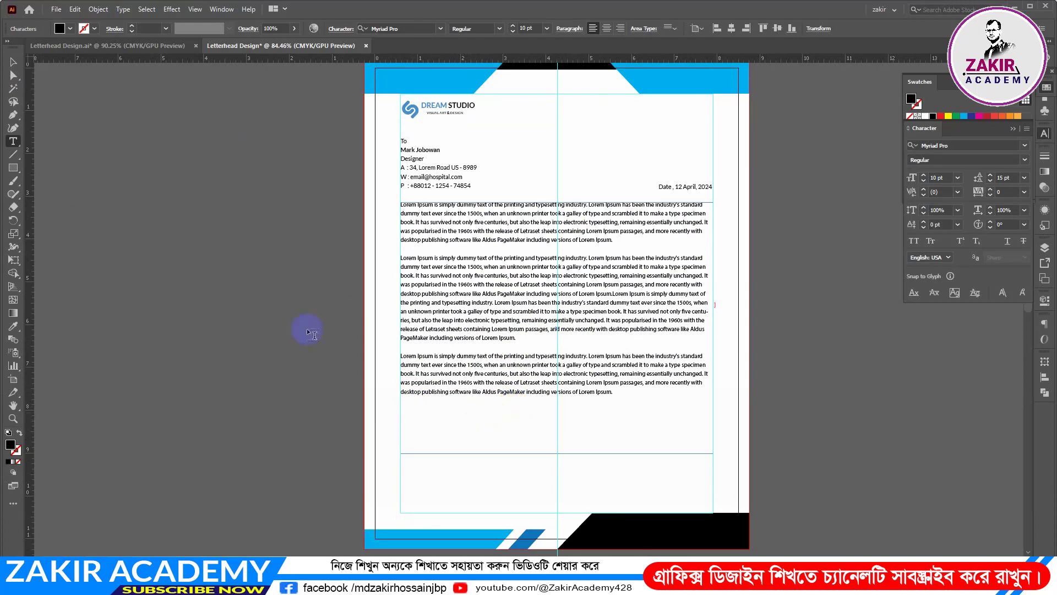
{"action": "left_click", "coordinate": [13, 62]}
{"action": "left_click", "coordinate": [435, 357]}
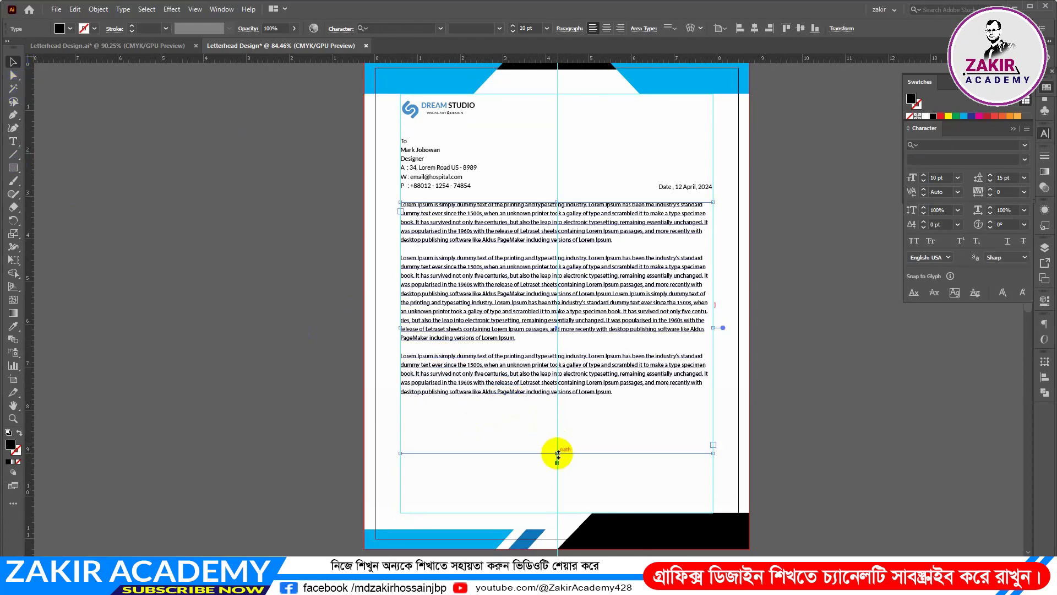
{"action": "left_click_drag", "start_coordinate": [557, 453], "coordinate": [557, 402]}
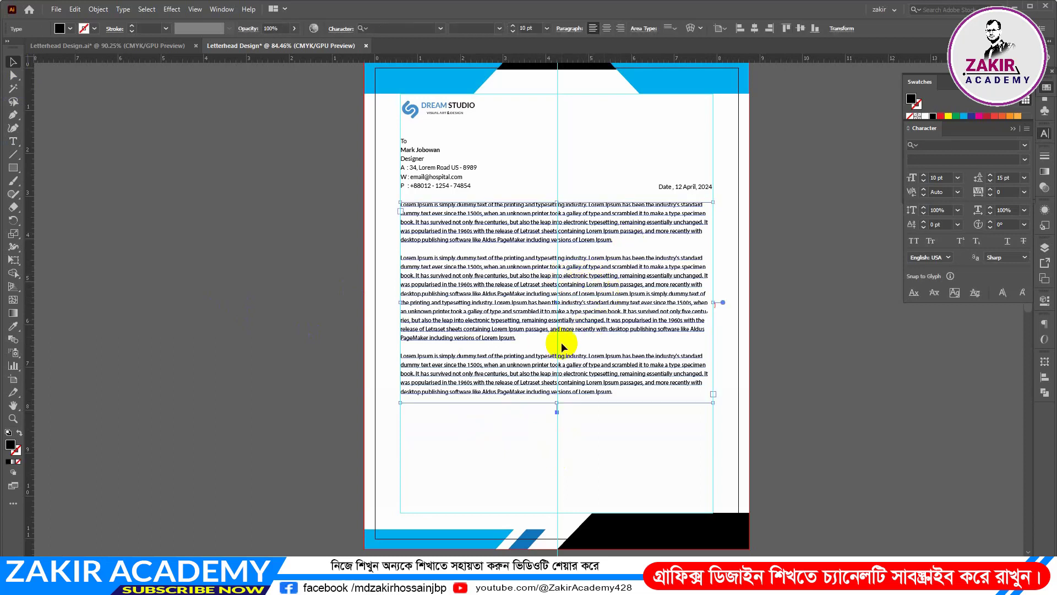
Justify the body text with the last line aligned left
{"action": "left_click", "coordinate": [645, 27]}
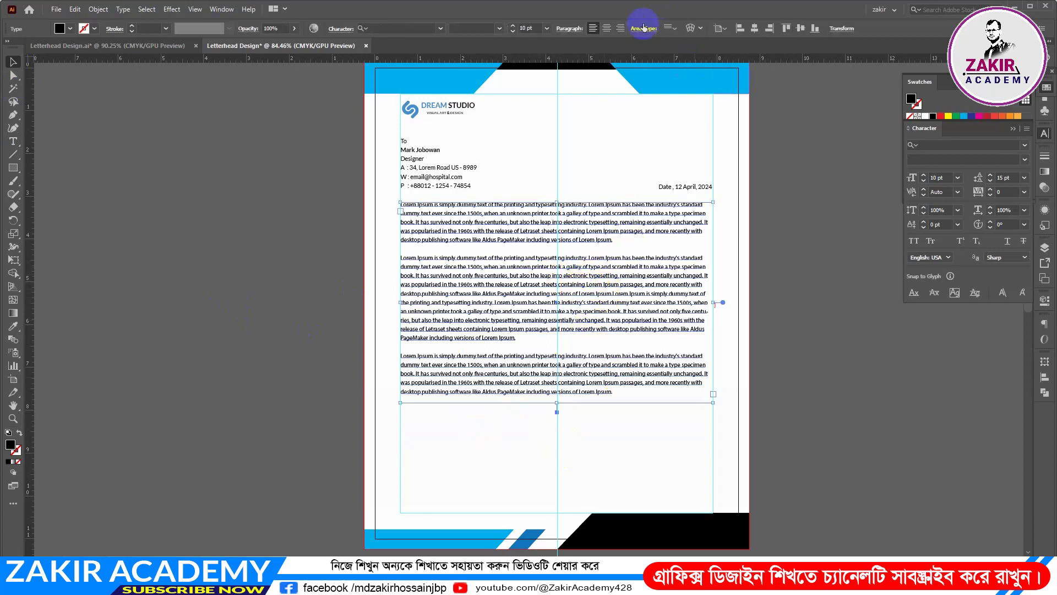
{"action": "left_click", "coordinate": [577, 31]}
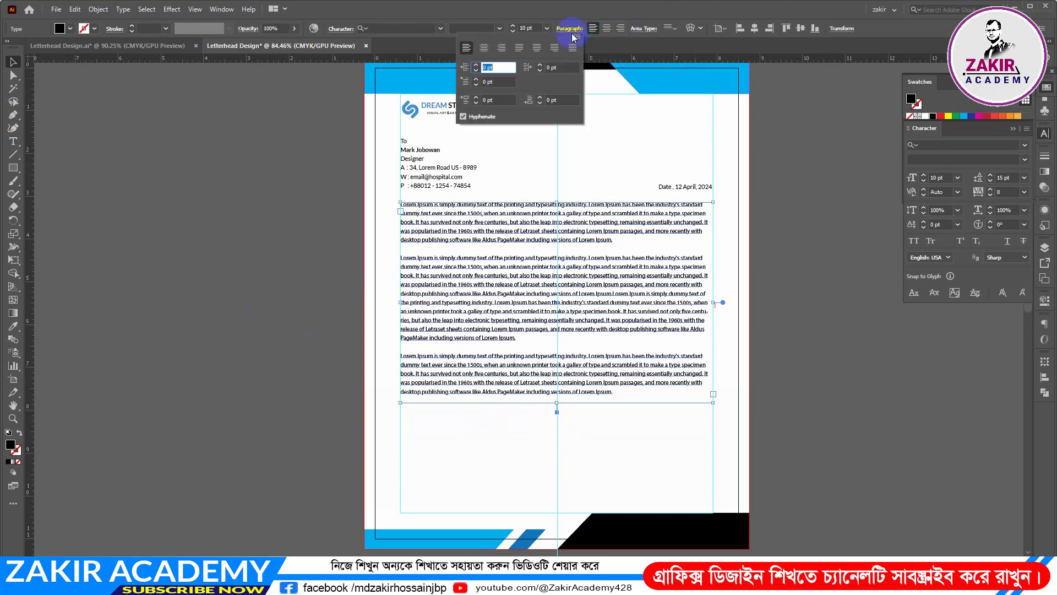
{"action": "left_click", "coordinate": [519, 49]}
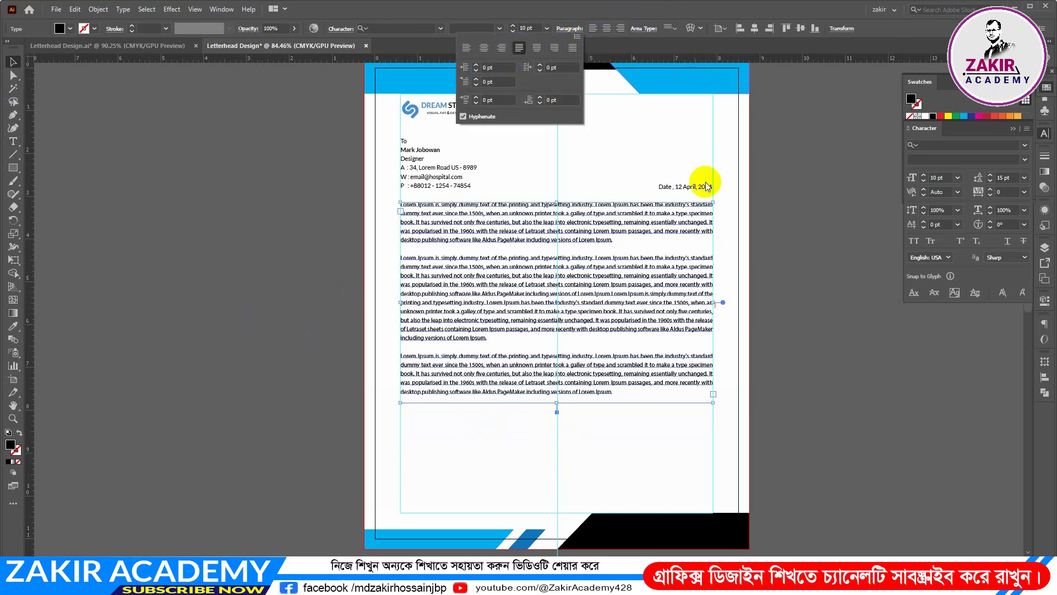
{"action": "left_click", "coordinate": [814, 269]}
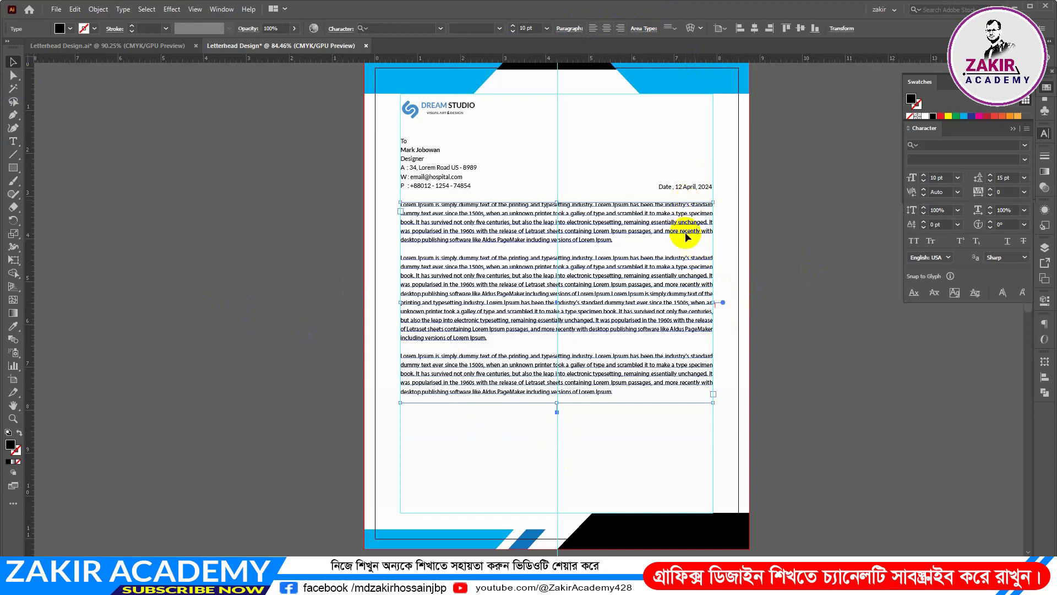
{"action": "left_click", "coordinate": [814, 338]}
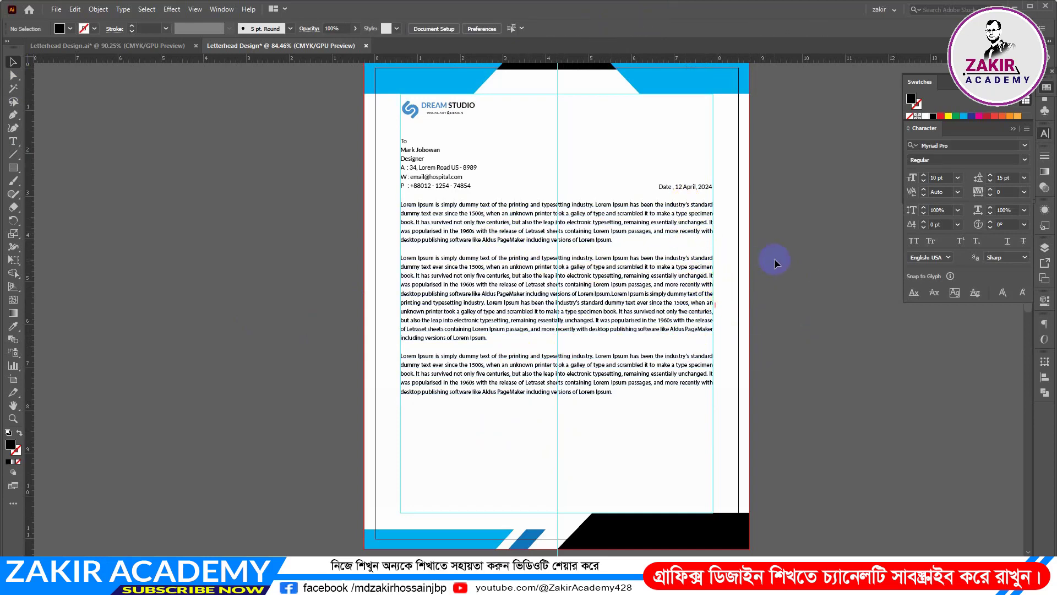
Copy the signature with its name and job title from the reference letterhead and place it below the body text at the left margin
{"action": "left_click", "coordinate": [783, 312]}
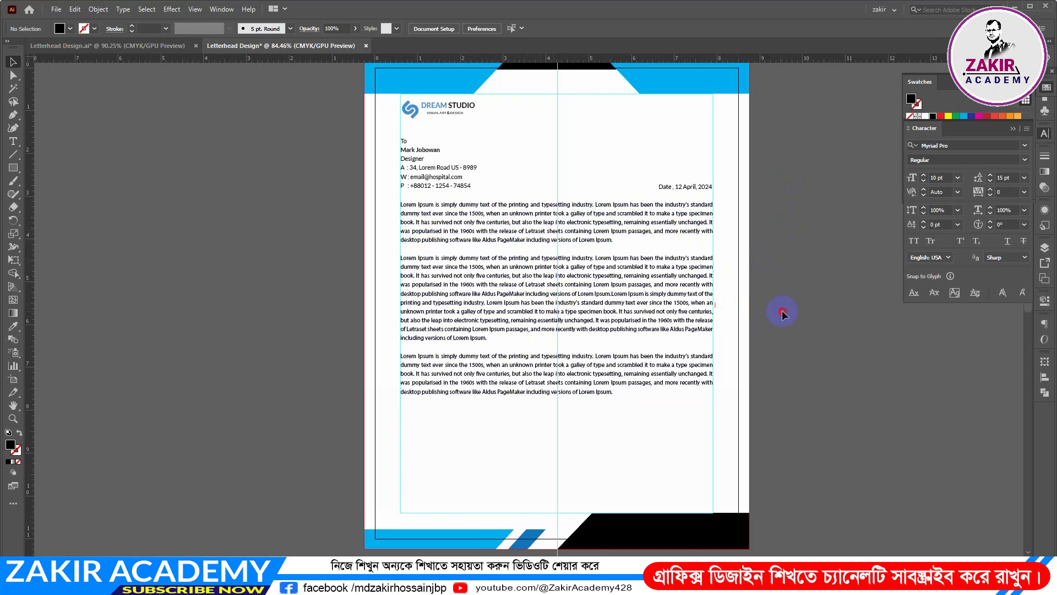
{"action": "scroll", "coordinate": [778, 311], "scroll_direction": "down", "scroll_amount": 1}
{"action": "left_click", "coordinate": [161, 46]}
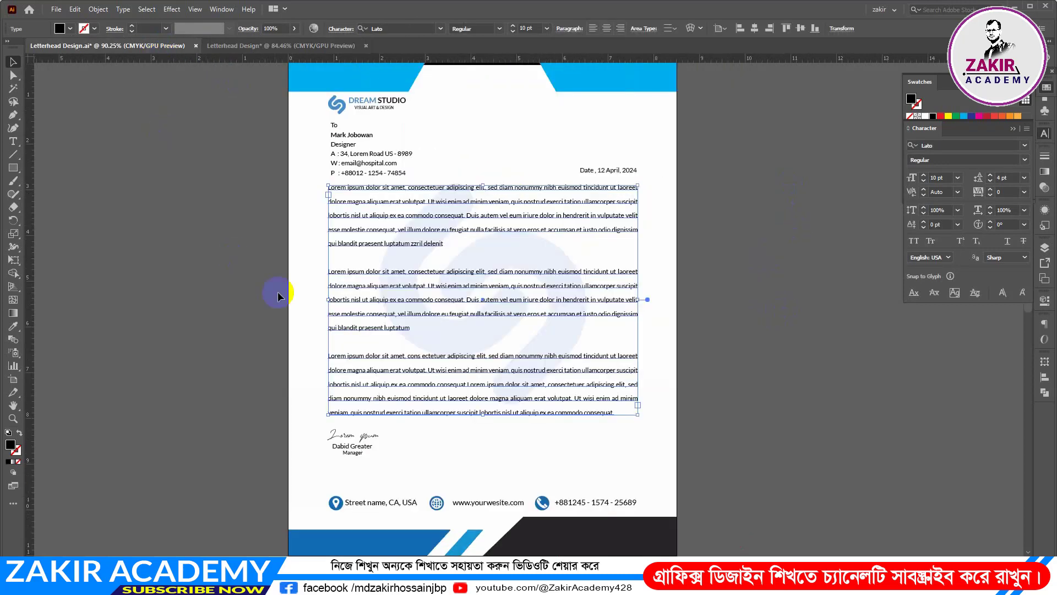
{"action": "scroll", "coordinate": [202, 321], "scroll_direction": "down", "scroll_amount": 2}
{"action": "left_click", "coordinate": [361, 332]}
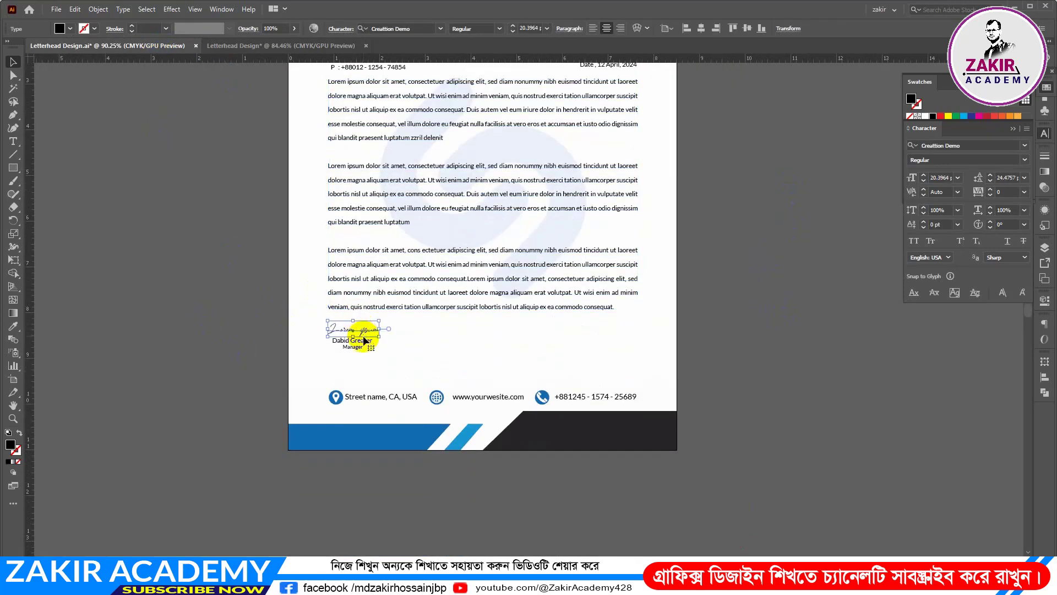
{"action": "left_click", "coordinate": [362, 347], "text": "shift"}
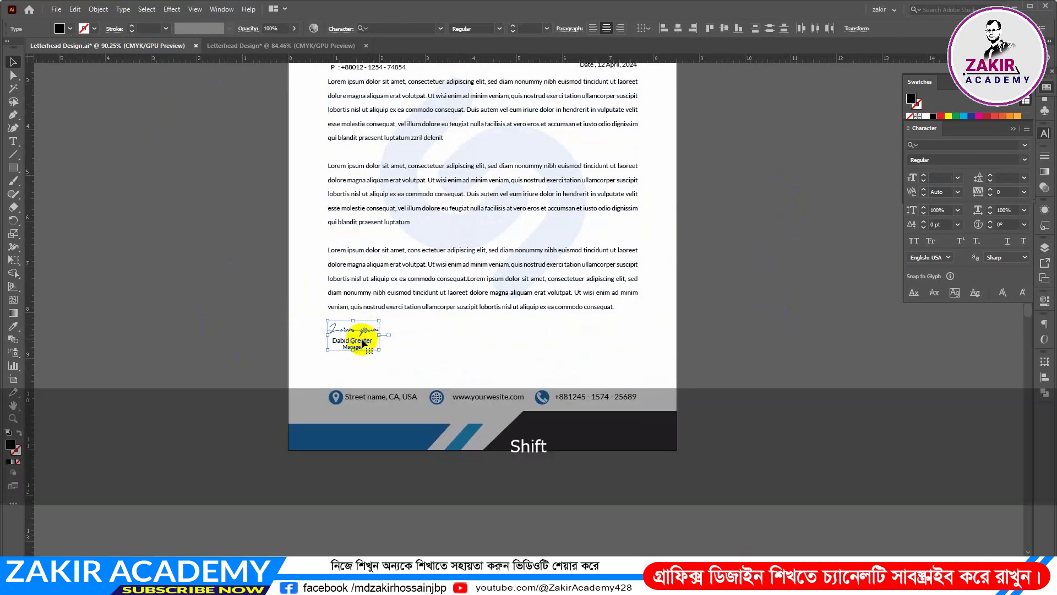
{"action": "left_click", "coordinate": [255, 47]}
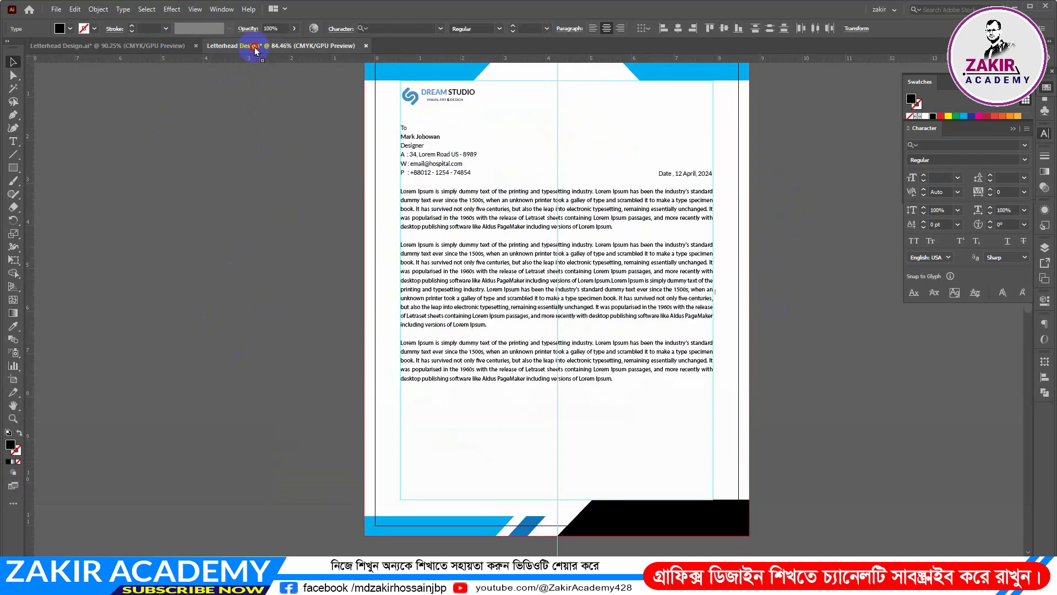
{"action": "mouse_move", "coordinate": [254, 48]}
{"action": "left_mouse_down"}
{"action": "mouse_move", "coordinate": [461, 455]}
{"action": "mouse_move", "coordinate": [448, 415]}
{"action": "mouse_move", "coordinate": [433, 411]}
{"action": "mouse_move", "coordinate": [437, 423]}
{"action": "left_mouse_up"}
{"action": "left_click", "coordinate": [264, 374]}
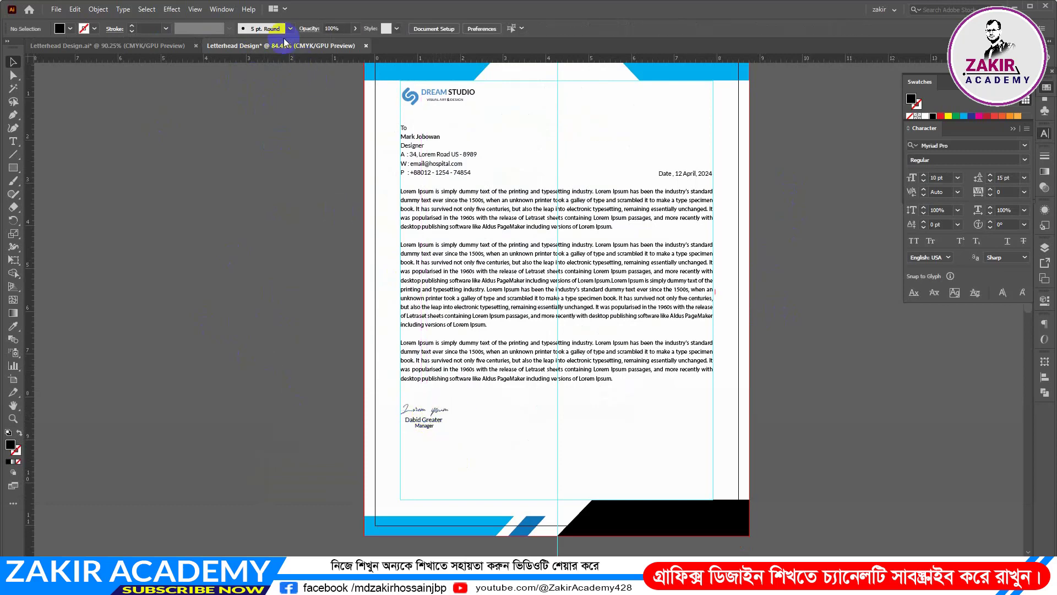
Copy the address, website and phone row with its icons from the reference letterhead and place it just above the footer shapes
{"action": "left_click", "coordinate": [137, 46]}
{"action": "scroll", "coordinate": [430, 418], "scroll_direction": "down", "scroll_amount": 2}
{"action": "key", "text": "ctrl+space"}
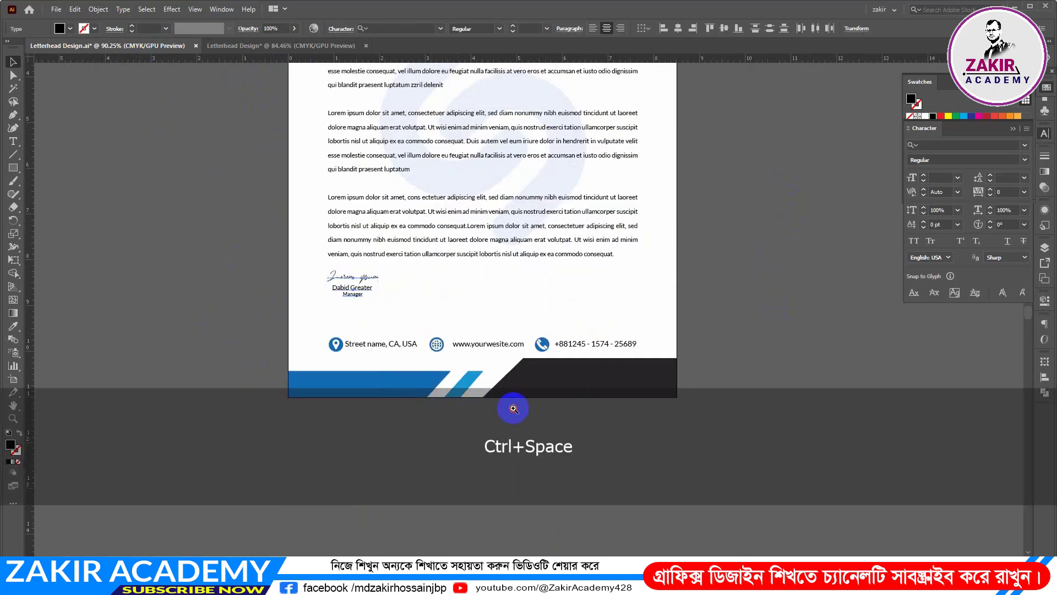
{"action": "left_click", "coordinate": [513, 409]}
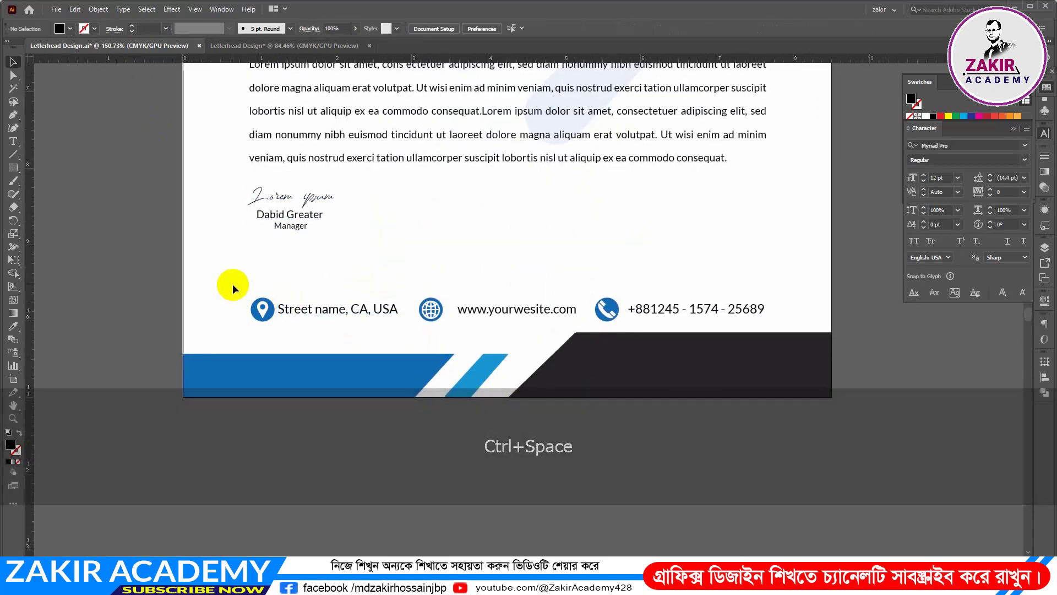
{"action": "left_click_drag", "start_coordinate": [232, 283], "coordinate": [751, 328]}
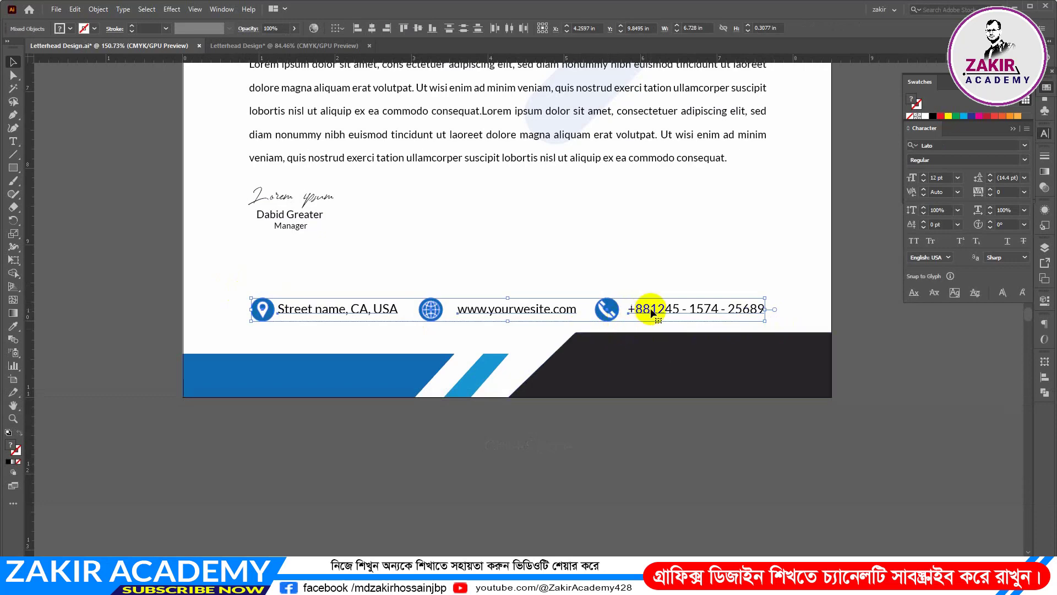
{"action": "left_click_drag", "start_coordinate": [654, 312], "coordinate": [634, 489]}
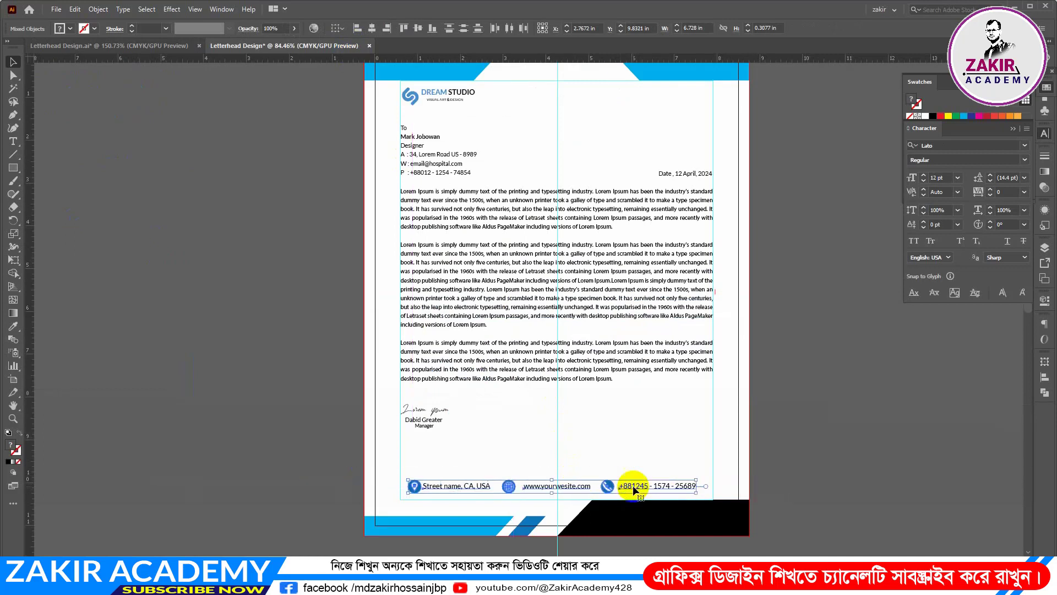
{"action": "left_click", "coordinate": [805, 473]}
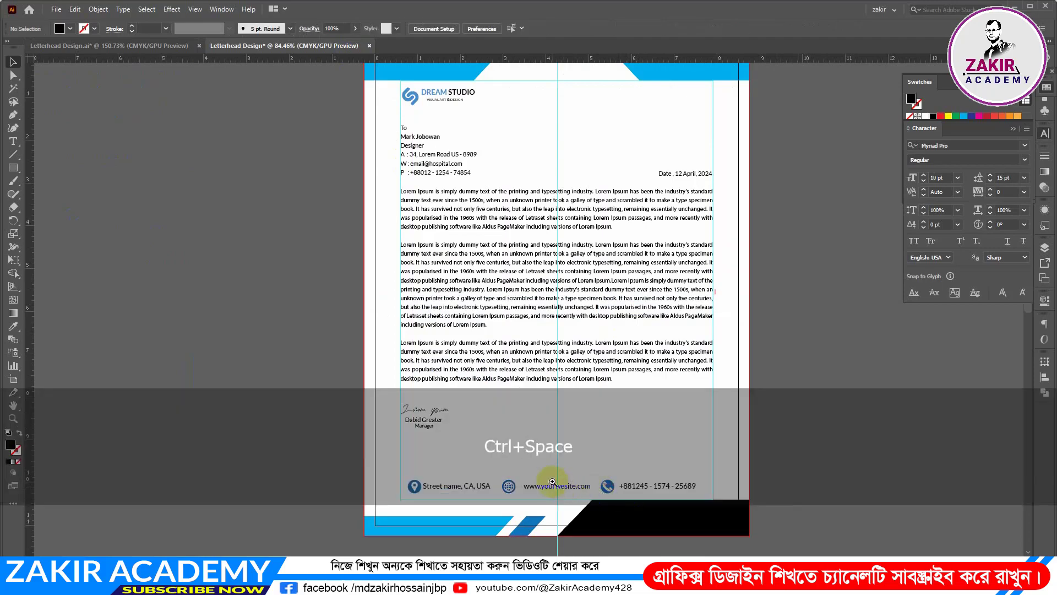
Examine the contact row's placement against the margin guides and the footer shapes
{"action": "left_click_drag", "start_coordinate": [553, 480], "coordinate": [600, 490]}
{"action": "left_click", "coordinate": [570, 487], "text": "ctrl+alt"}
{"action": "left_click_drag", "start_coordinate": [634, 492], "coordinate": [609, 332]}
{"action": "scroll", "coordinate": [585, 447], "scroll_direction": "up", "scroll_amount": 1}
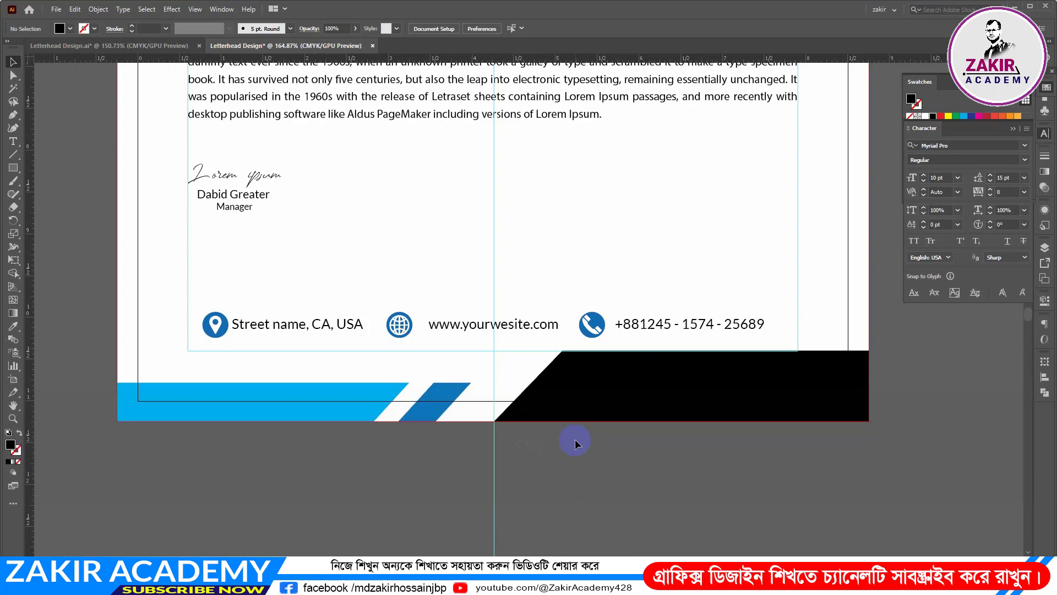
{"action": "left_click_drag", "start_coordinate": [655, 345], "coordinate": [520, 342]}
{"action": "left_click_drag", "start_coordinate": [575, 260], "coordinate": [500, 400]}
{"action": "mouse_move", "coordinate": [625, 363]}
{"action": "left_mouse_down"}
{"action": "mouse_move", "coordinate": [617, 365]}
{"action": "mouse_move", "coordinate": [633, 355]}
{"action": "mouse_move", "coordinate": [624, 363]}
{"action": "left_mouse_up"}
{"action": "scroll", "coordinate": [771, 391], "scroll_direction": "down", "scroll_amount": 2}
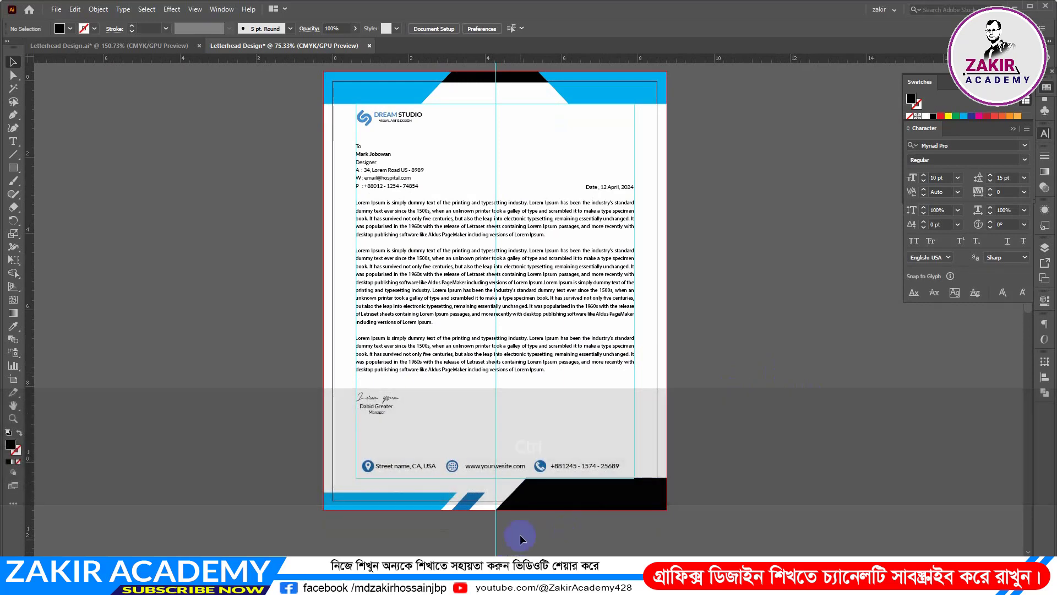
Unlock the guides and delete the vertical centre guide
{"action": "key", "text": "ctrl"}
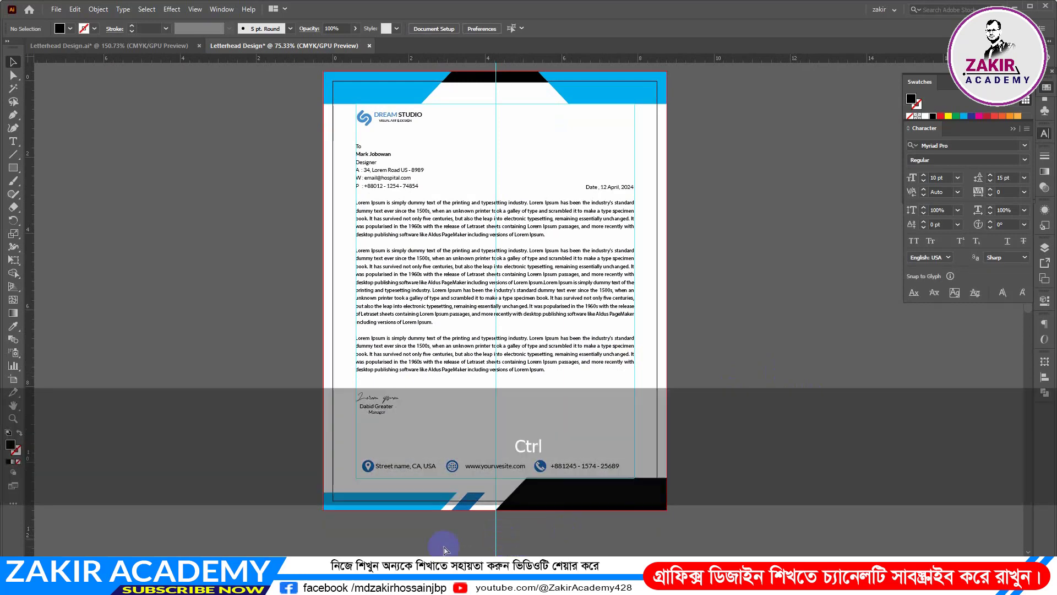
{"action": "key", "text": "ctrl+alt+;"}
{"action": "left_click_drag", "start_coordinate": [445, 547], "coordinate": [547, 561]}
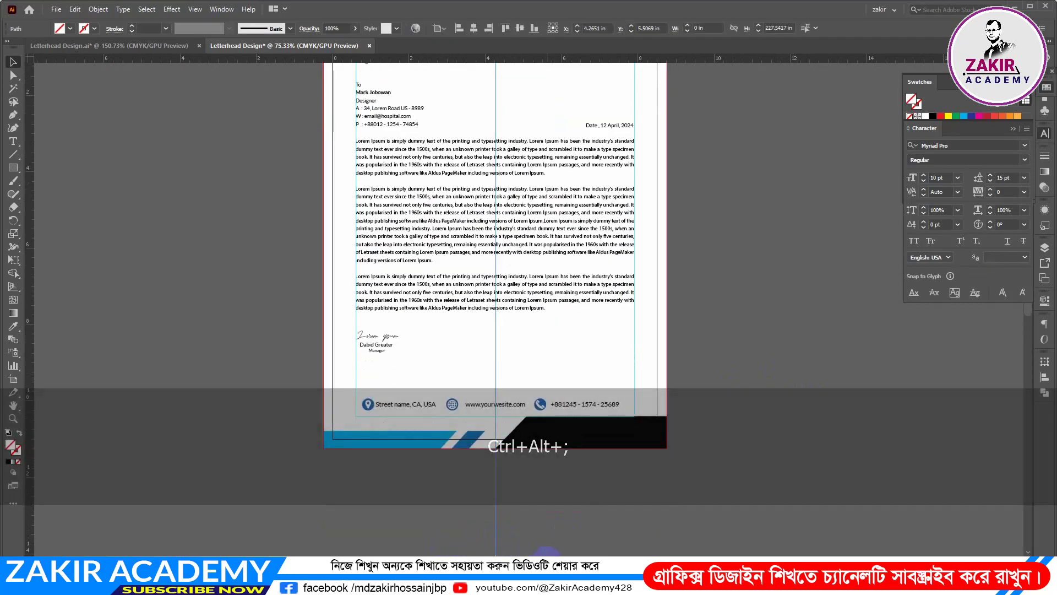
{"action": "key", "text": "Delete"}
{"action": "scroll", "coordinate": [762, 408], "scroll_direction": "up", "scroll_amount": 5}
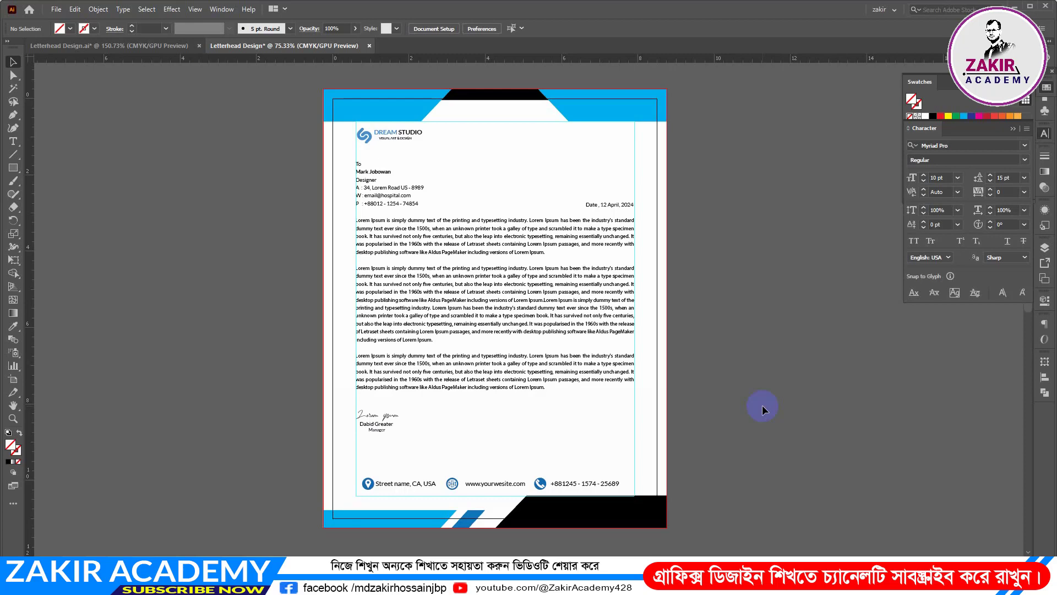
Lock the remaining guides so the contact row can be selected without them
{"action": "key", "text": "ctrl+space"}
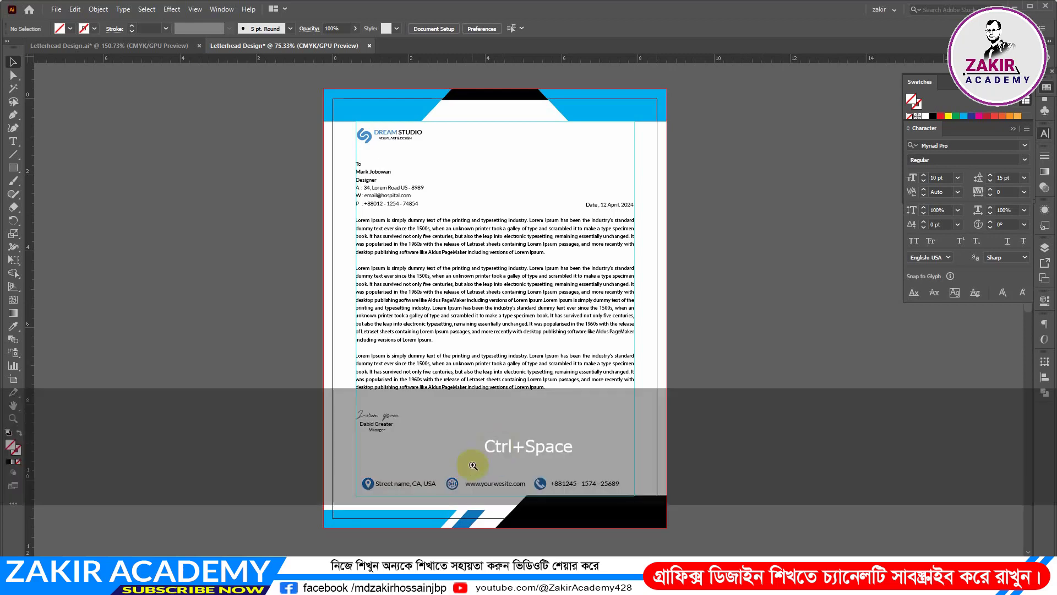
{"action": "key", "text": "space"}
{"action": "left_click_drag", "start_coordinate": [472, 467], "coordinate": [531, 371]}
{"action": "left_click", "coordinate": [348, 359]}
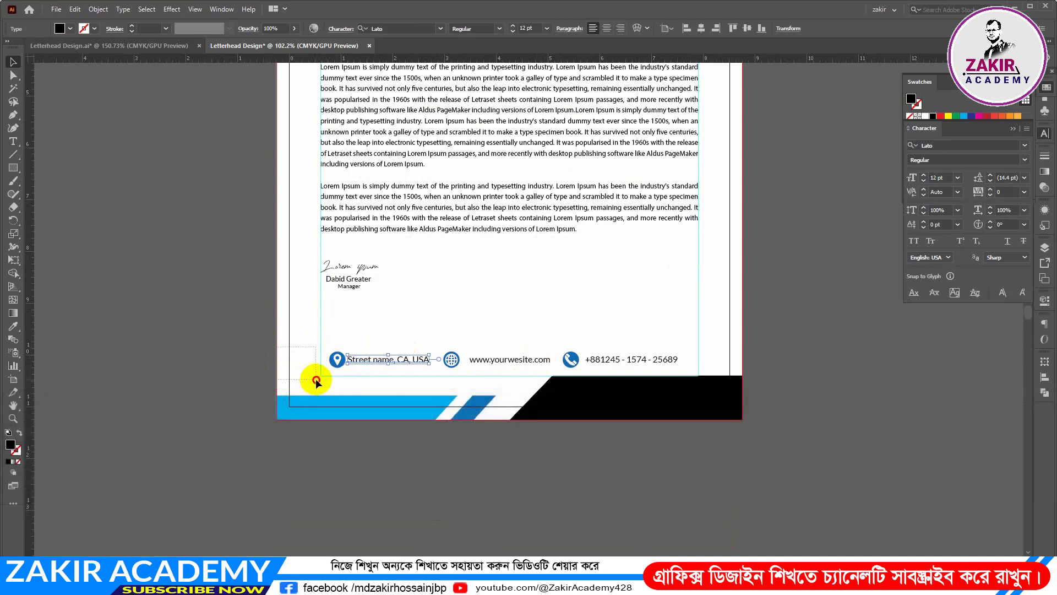
{"action": "left_click", "coordinate": [323, 379]}
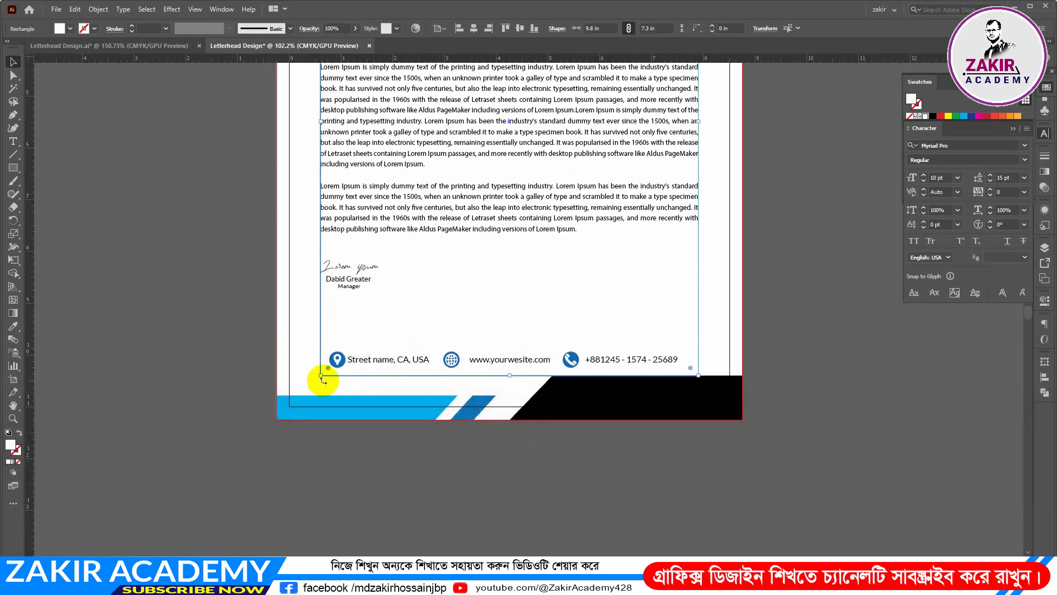
{"action": "key", "text": "alt"}
{"action": "key", "text": "ctrl+alt+semicolon"}
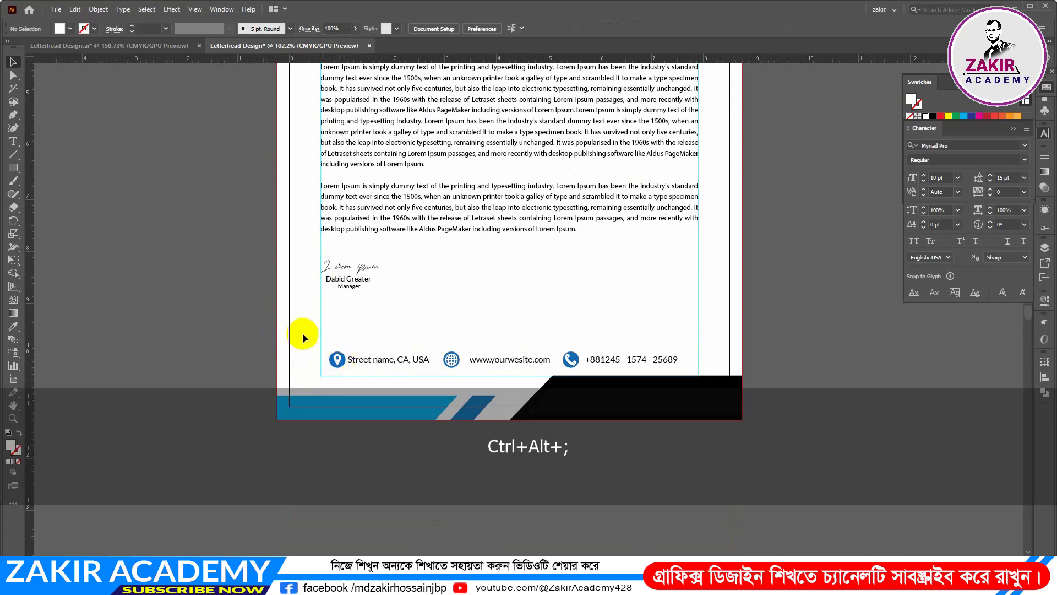
Group the contact row's icons and texts and centre the group horizontally on the artboard
{"action": "left_click_drag", "start_coordinate": [319, 343], "coordinate": [687, 372]}
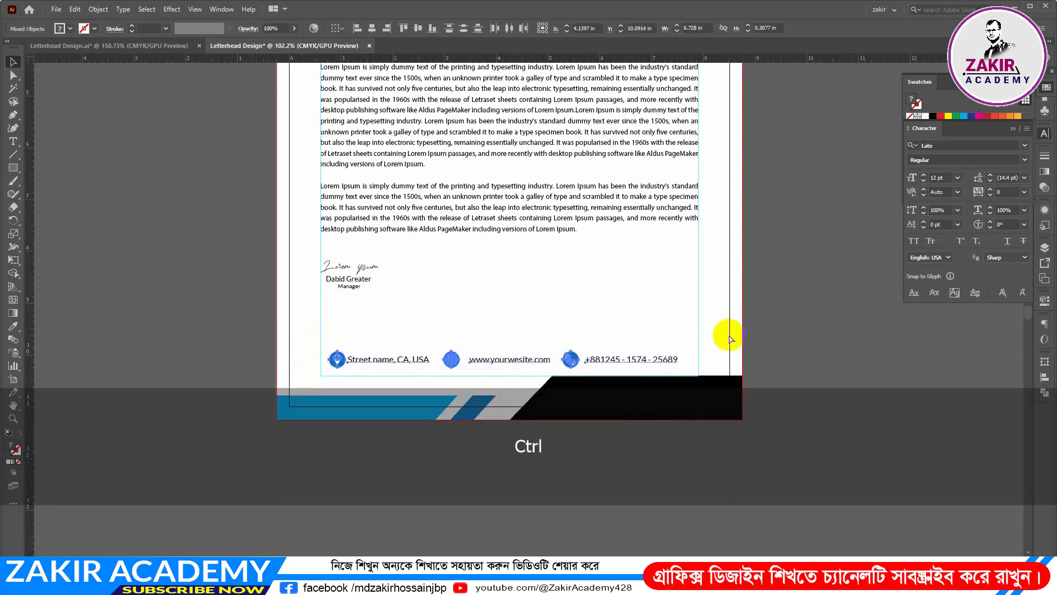
{"action": "key", "text": "ctrl+g"}
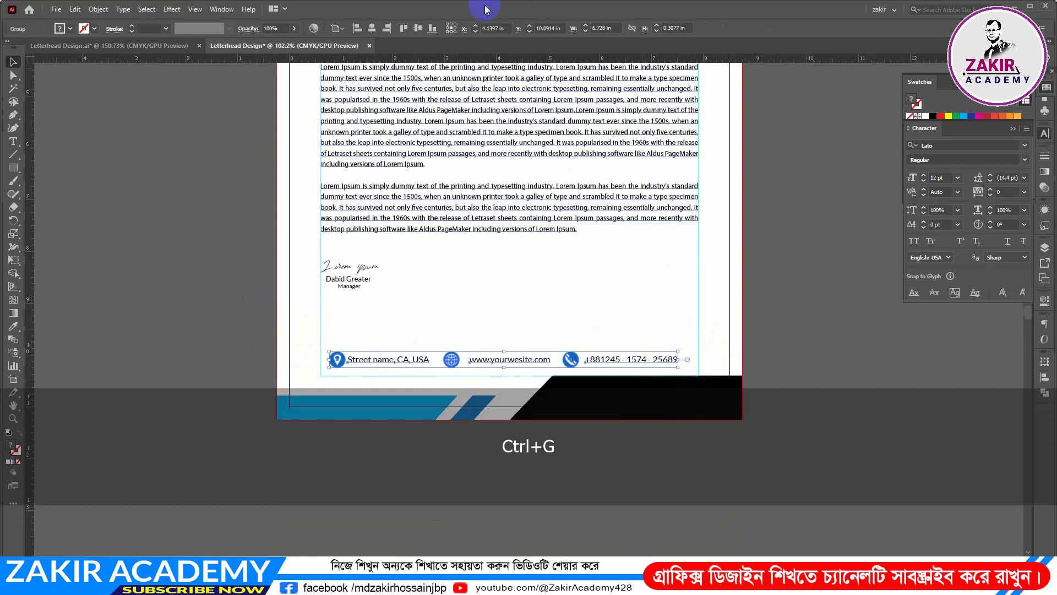
{"action": "left_click", "coordinate": [372, 28]}
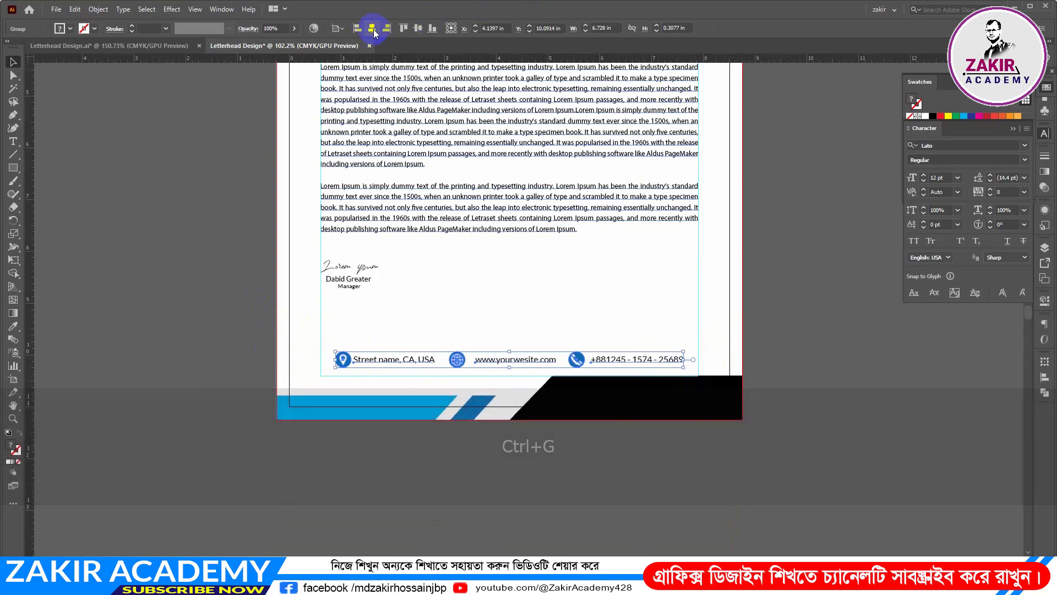
{"action": "left_click", "coordinate": [782, 345]}
{"action": "scroll", "coordinate": [791, 339], "scroll_direction": "up", "scroll_amount": 3}
{"action": "scroll", "coordinate": [790, 337], "scroll_direction": "up", "scroll_amount": 3}
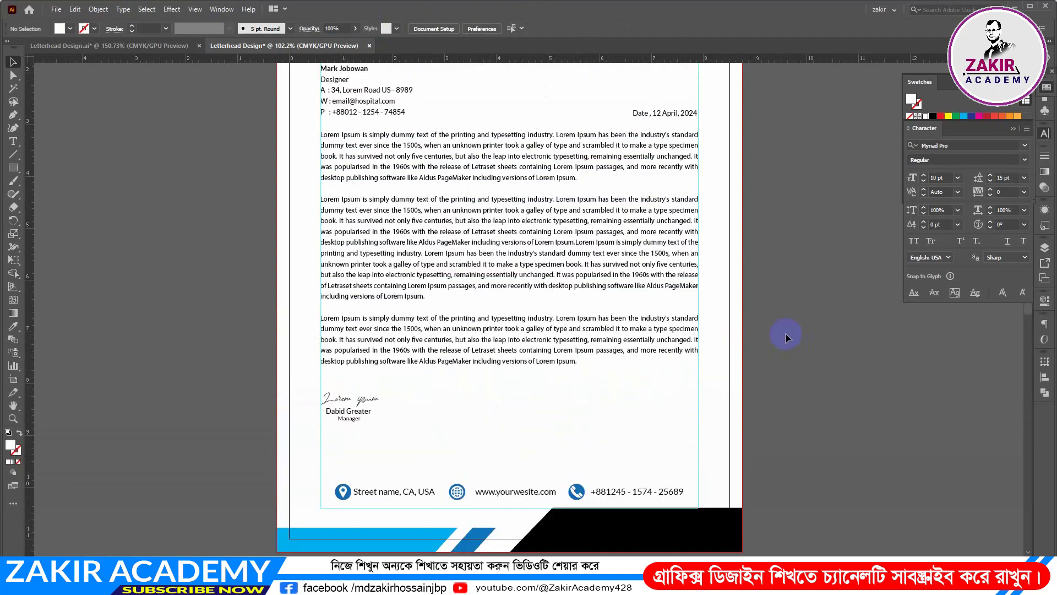
{"action": "key", "text": "ctrl+space"}
{"action": "left_click_drag", "start_coordinate": [785, 333], "coordinate": [753, 332]}
{"action": "left_click_drag", "start_coordinate": [801, 306], "coordinate": [770, 349]}
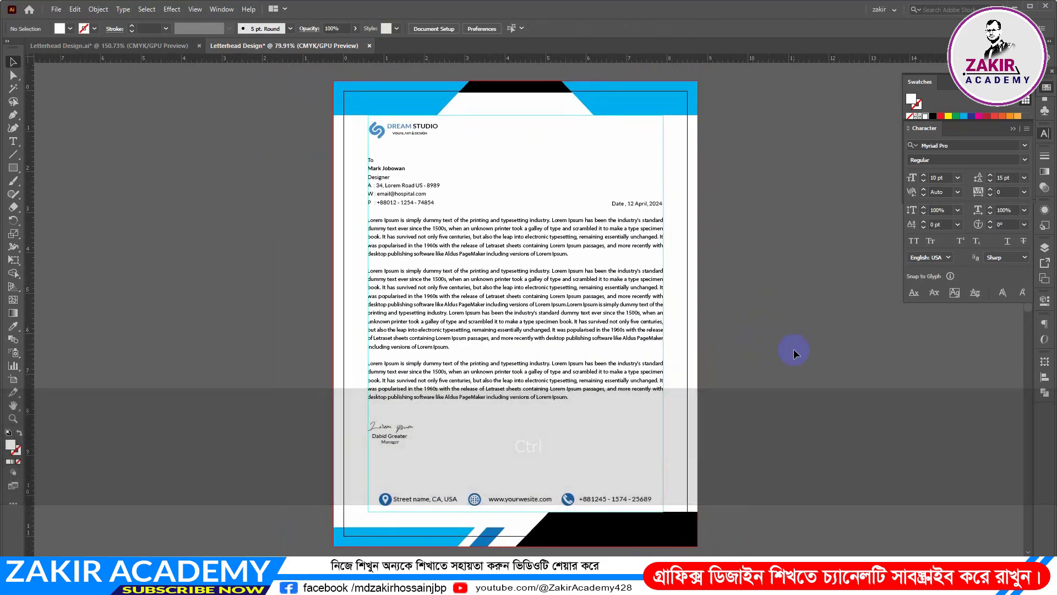